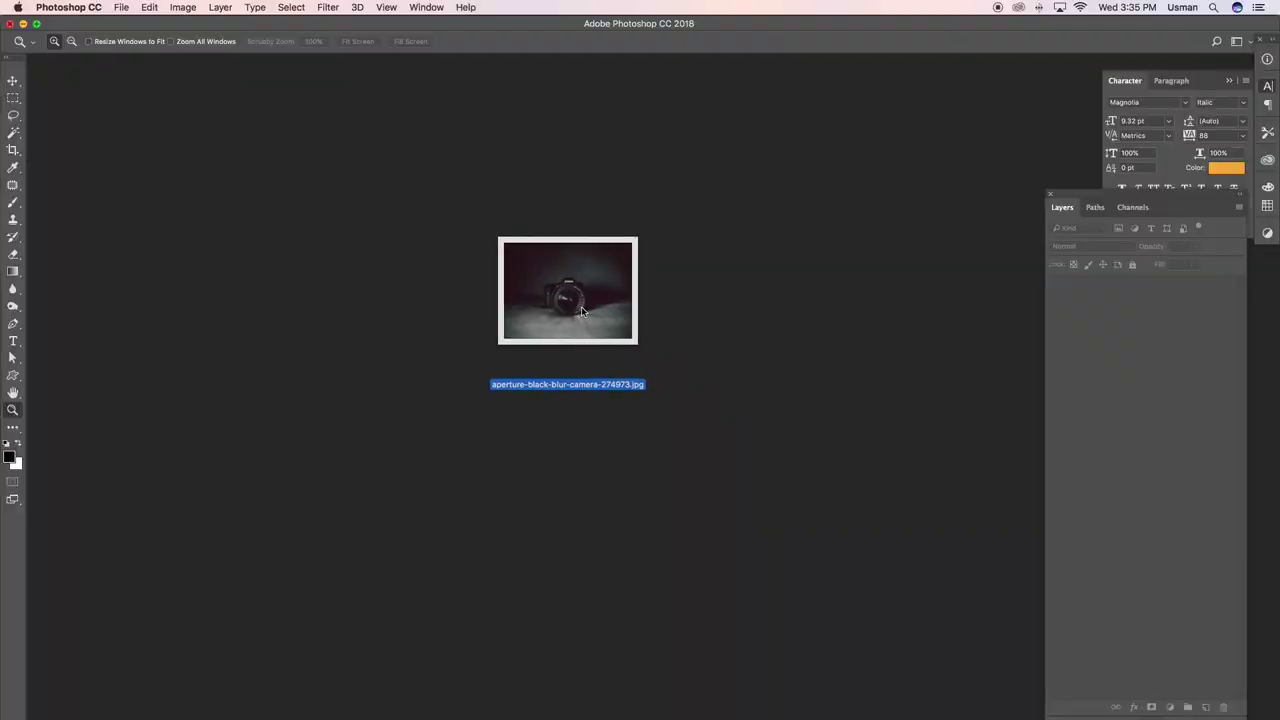
Drag aperture-black-blur-camera-274973.jpg from Finder into Photoshop to open it.
{"action": "left_click_drag", "start_coordinate": [566, 282], "coordinate": [570, 307]}
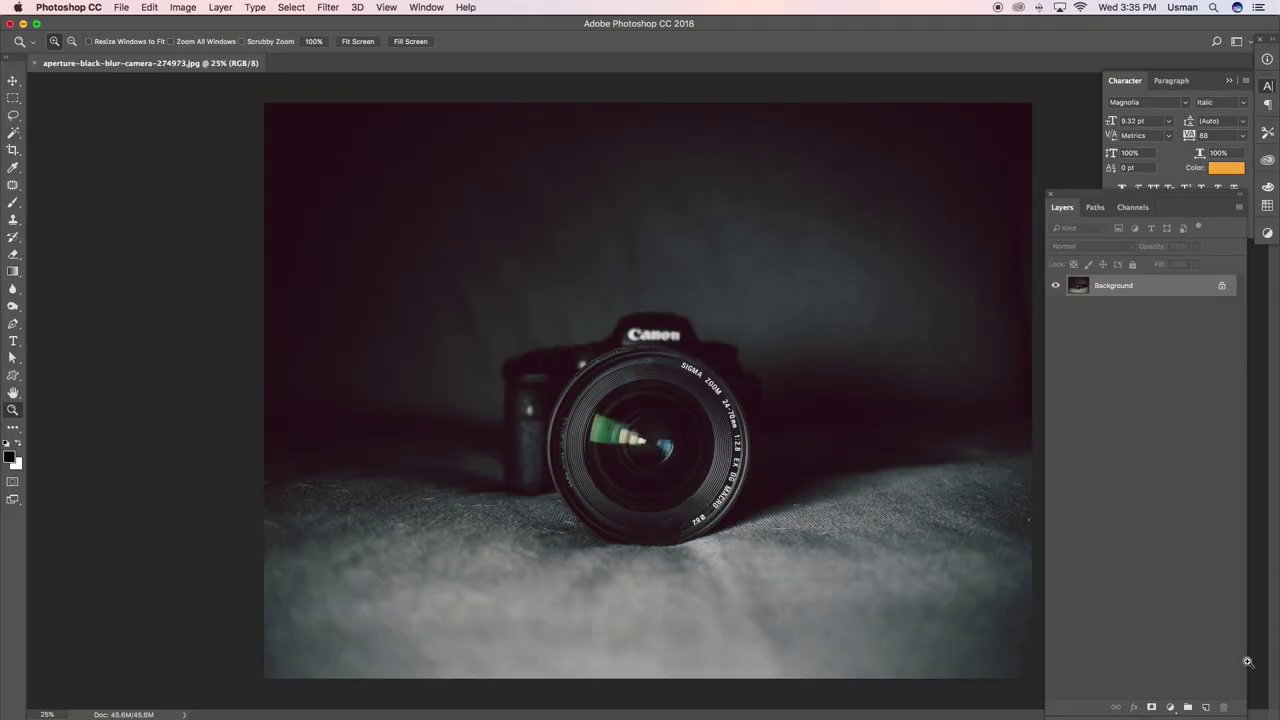
Add a Levels adjustment layer with black input 18 and white input 188, then zoom on the lens.
{"action": "left_click", "coordinate": [1170, 707]}
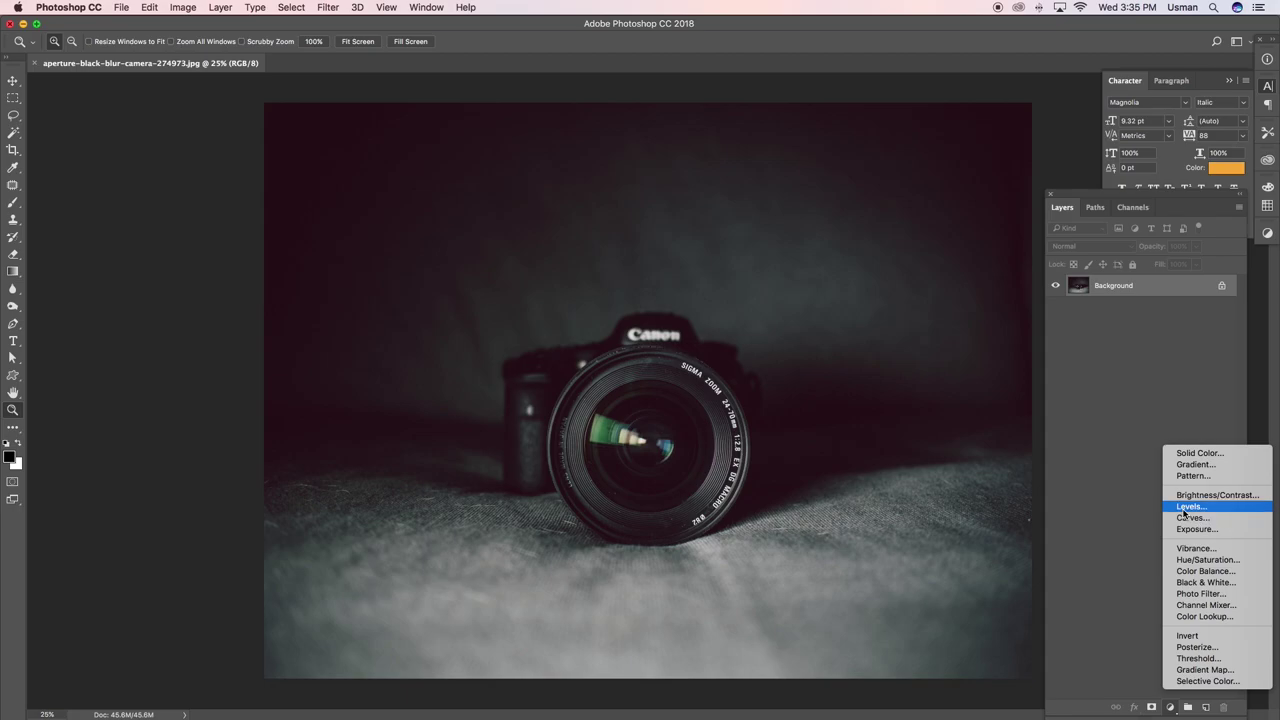
{"action": "left_click", "coordinate": [1184, 515]}
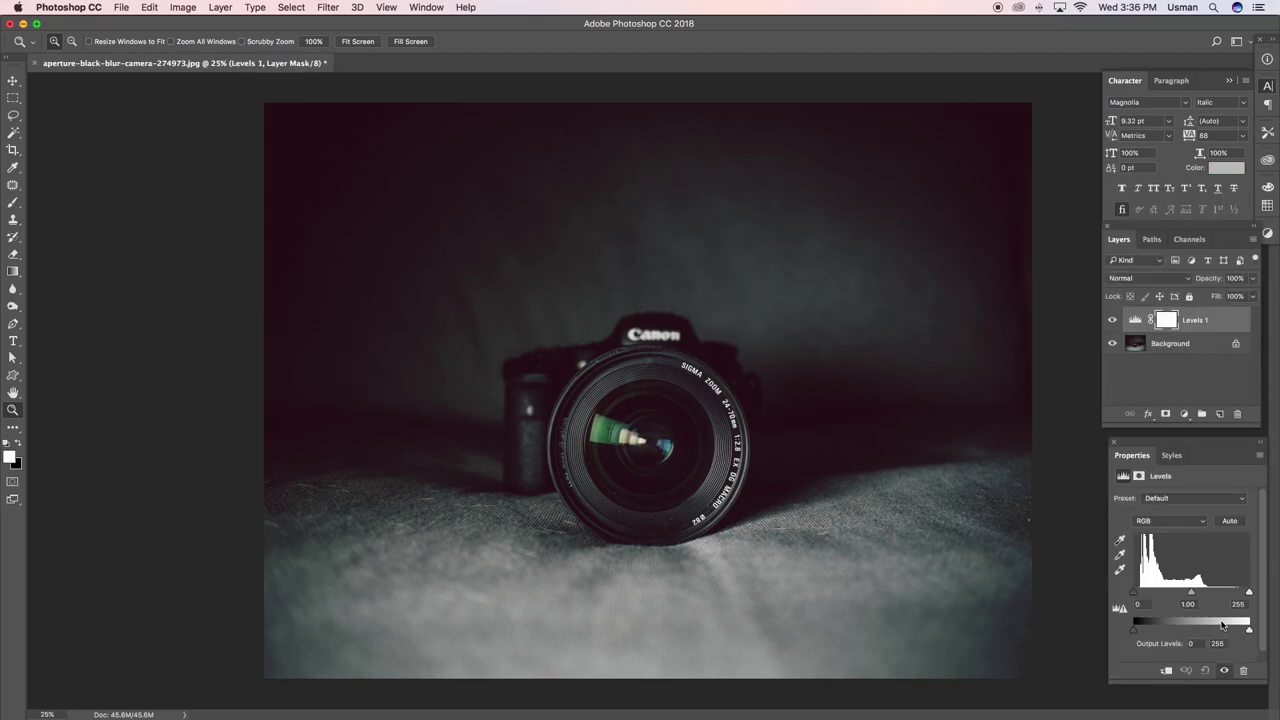
{"action": "left_click_drag", "start_coordinate": [1248, 596], "coordinate": [1217, 594]}
{"action": "left_click_drag", "start_coordinate": [1136, 595], "coordinate": [1139, 595]}
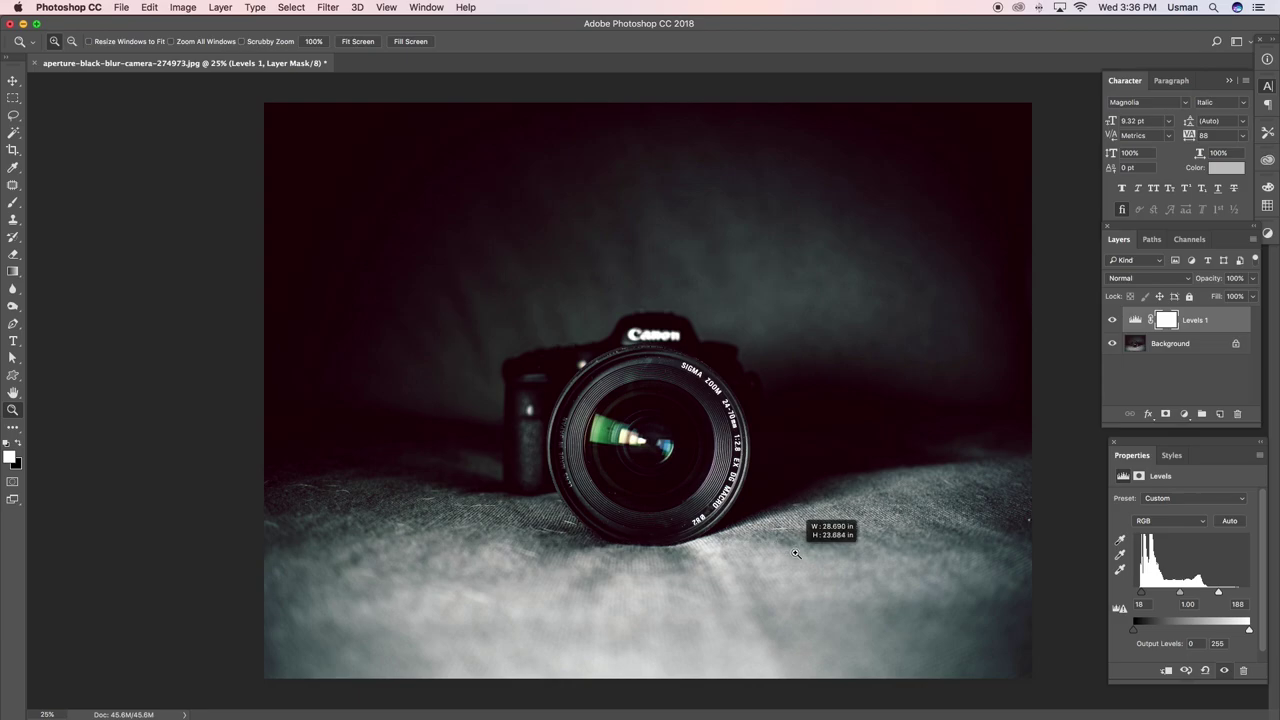
{"action": "scroll", "coordinate": [779, 509], "scroll_direction": "up", "scroll_amount": 5}
{"action": "left_click_drag", "start_coordinate": [393, 194], "coordinate": [1025, 693]}
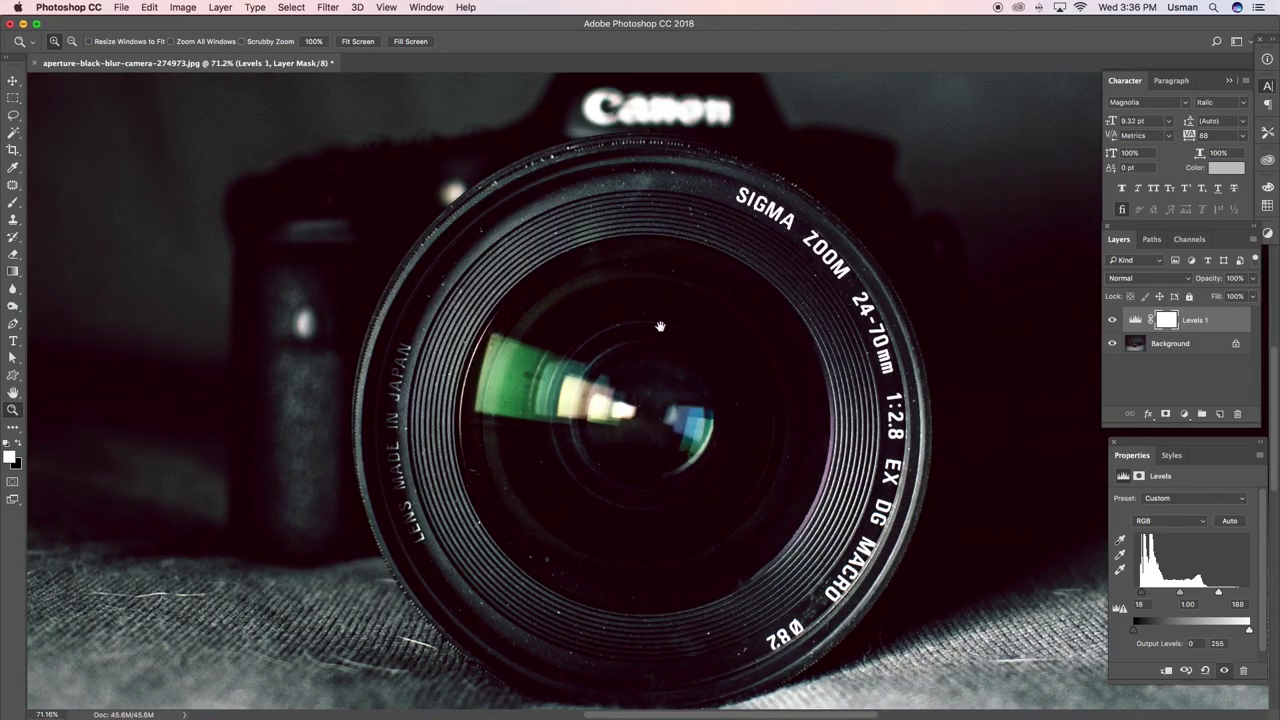
Try a rectangular marquee over the lens, then clear it.
{"action": "scroll", "coordinate": [660, 326], "scroll_direction": "down", "scroll_amount": 2}
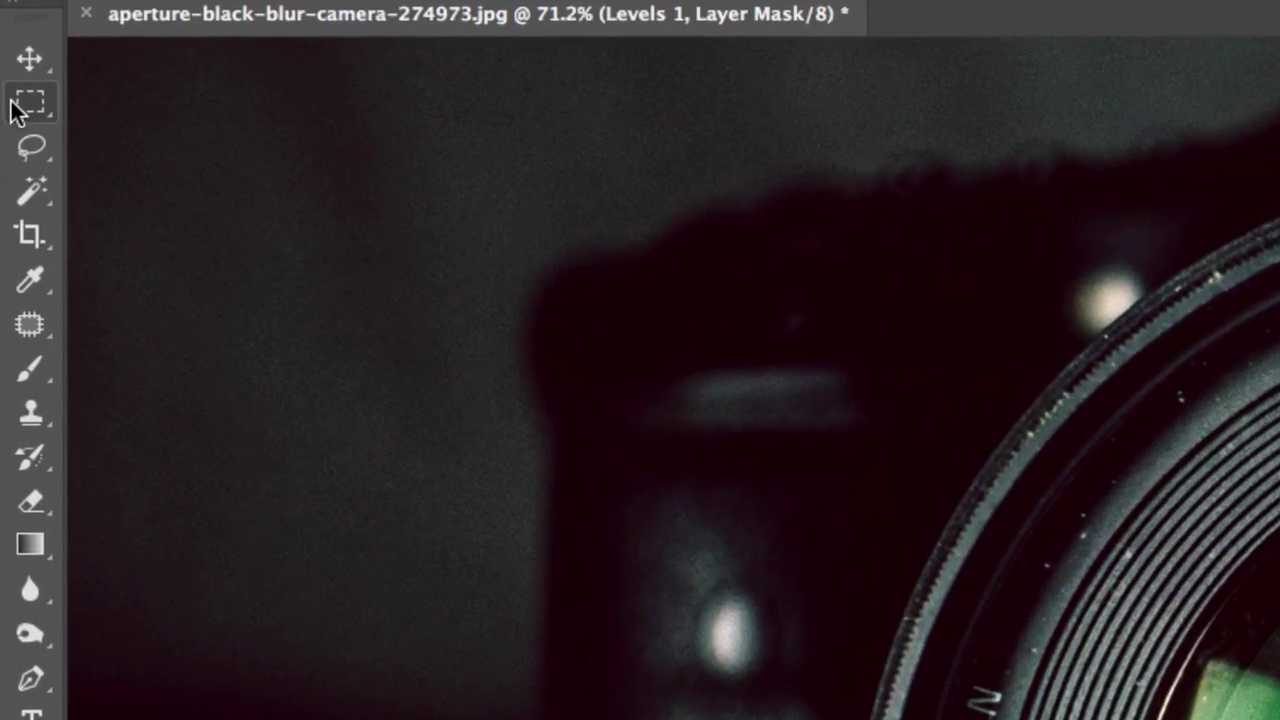
{"action": "right_click", "coordinate": [18, 108]}
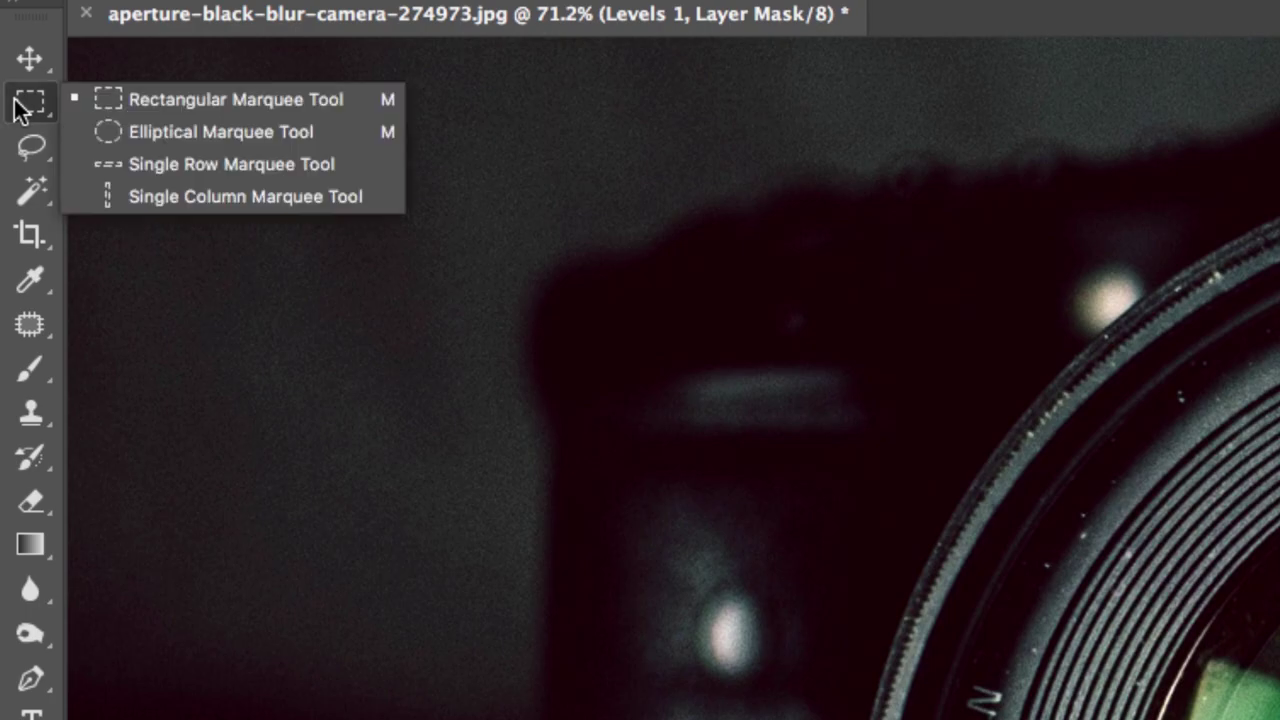
{"action": "left_click", "coordinate": [107, 98]}
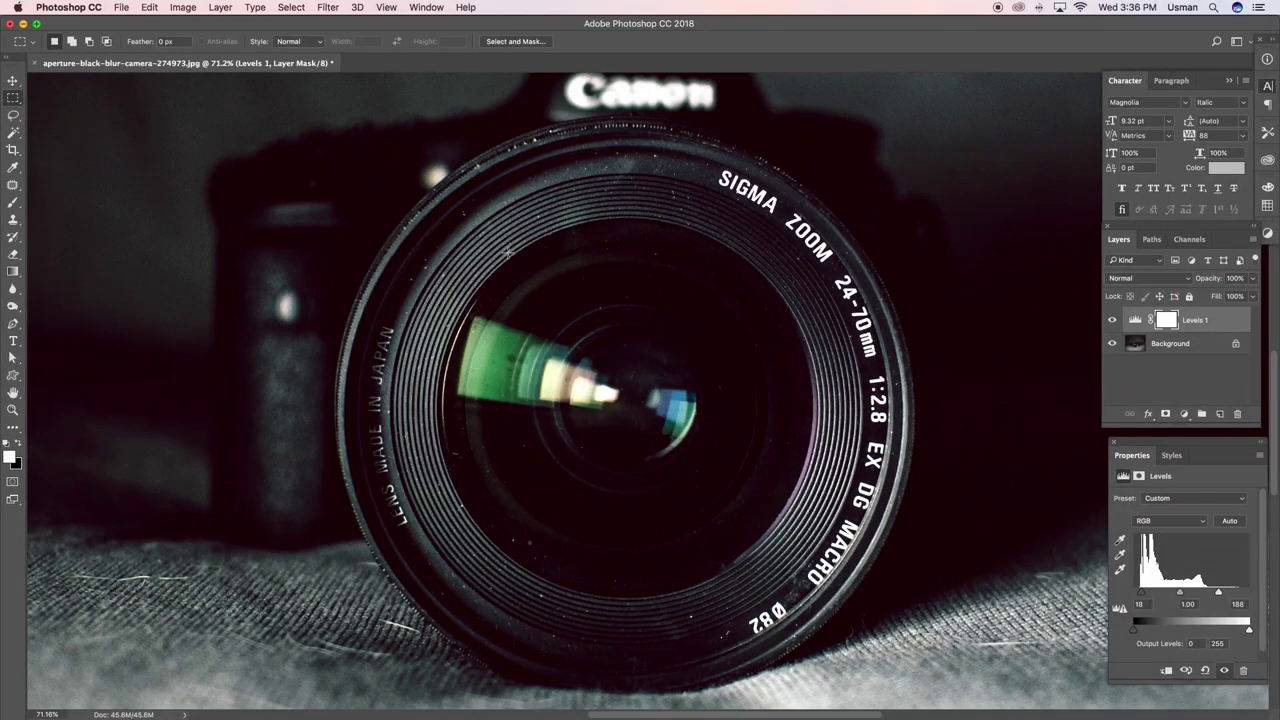
{"action": "left_click_drag", "start_coordinate": [513, 265], "coordinate": [935, 686]}
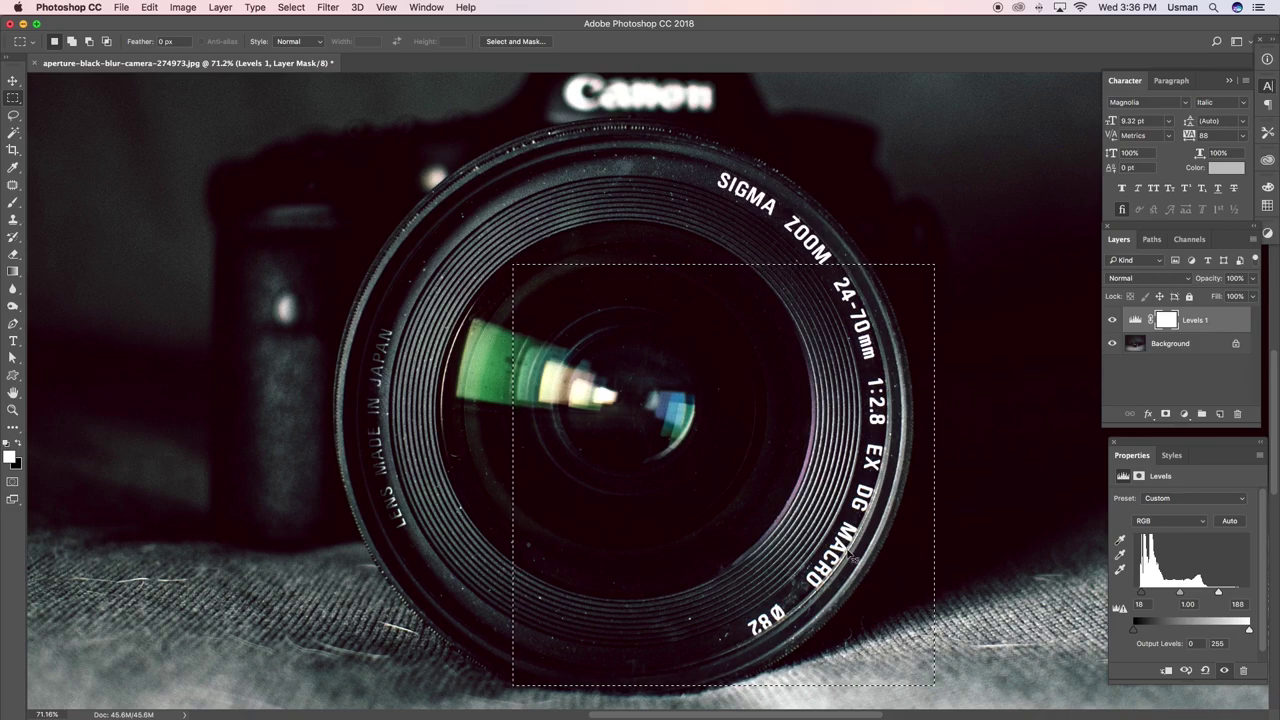
{"action": "left_click", "coordinate": [172, 202]}
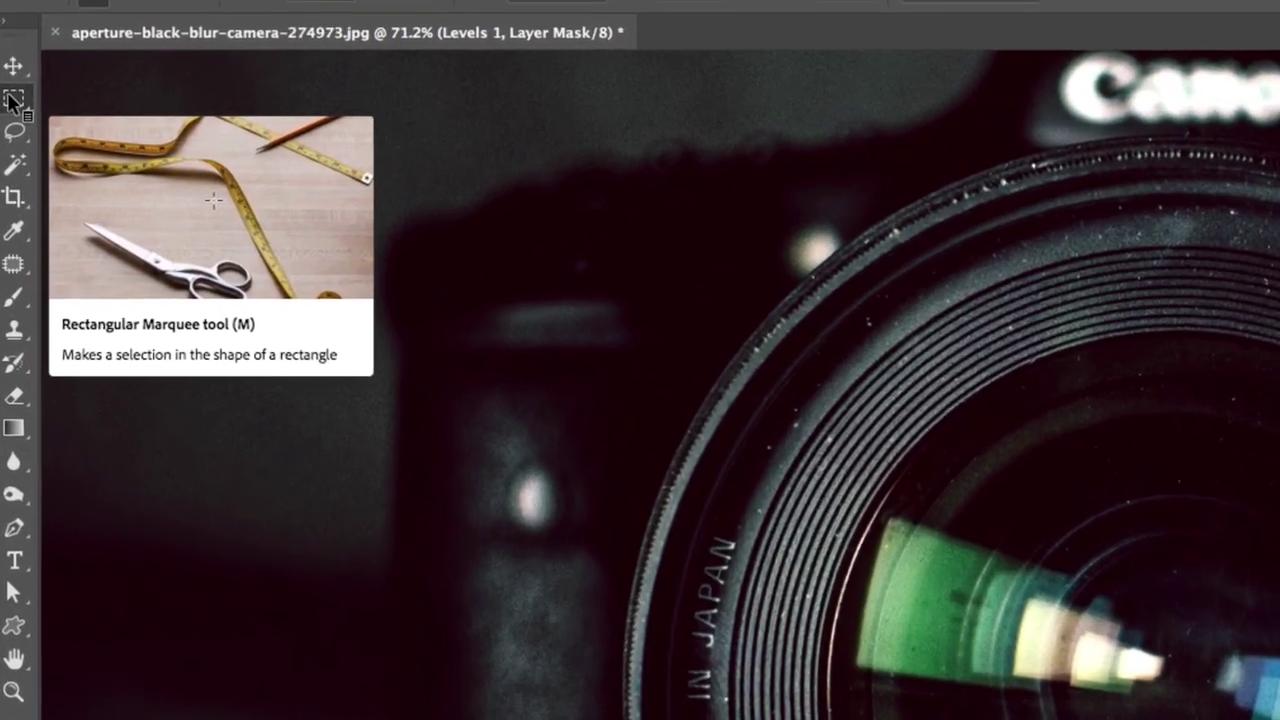
Draw a circular elliptical marquee around the inner lens glass.
{"action": "right_click", "coordinate": [12, 98]}
{"action": "left_click", "coordinate": [100, 121]}
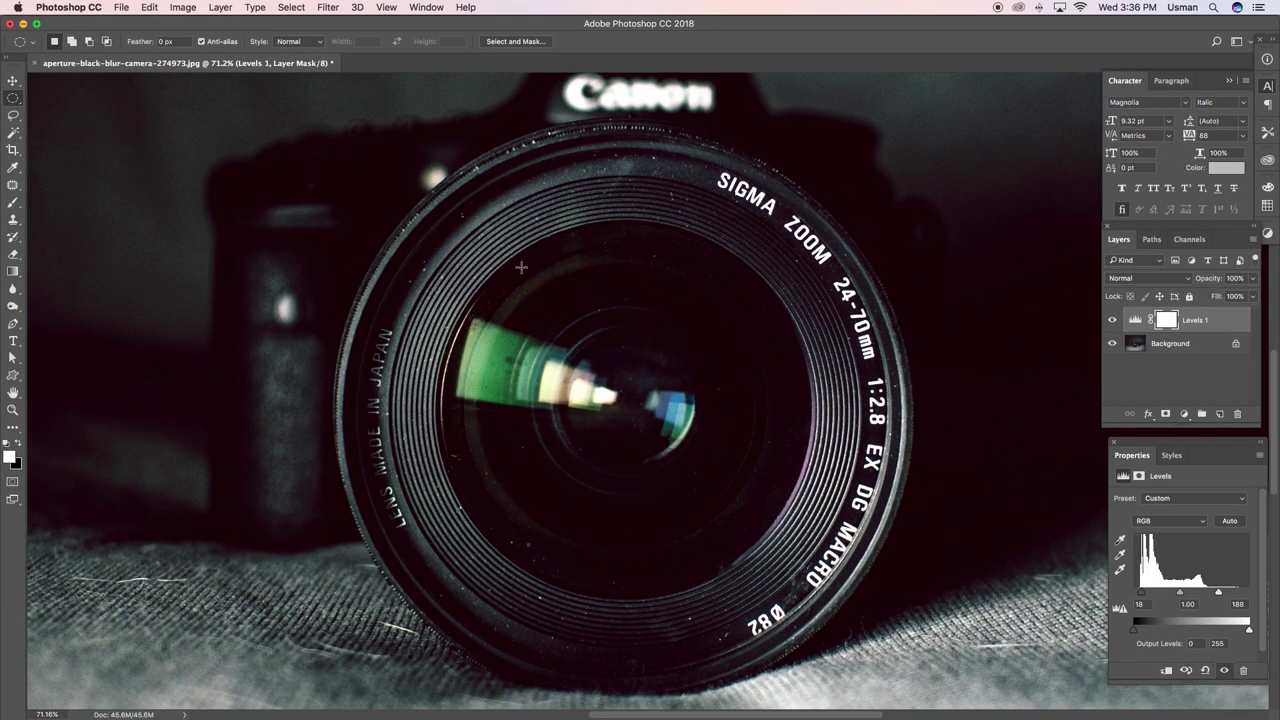
{"action": "left_click_drag", "start_coordinate": [521, 267], "coordinate": [937, 593]}
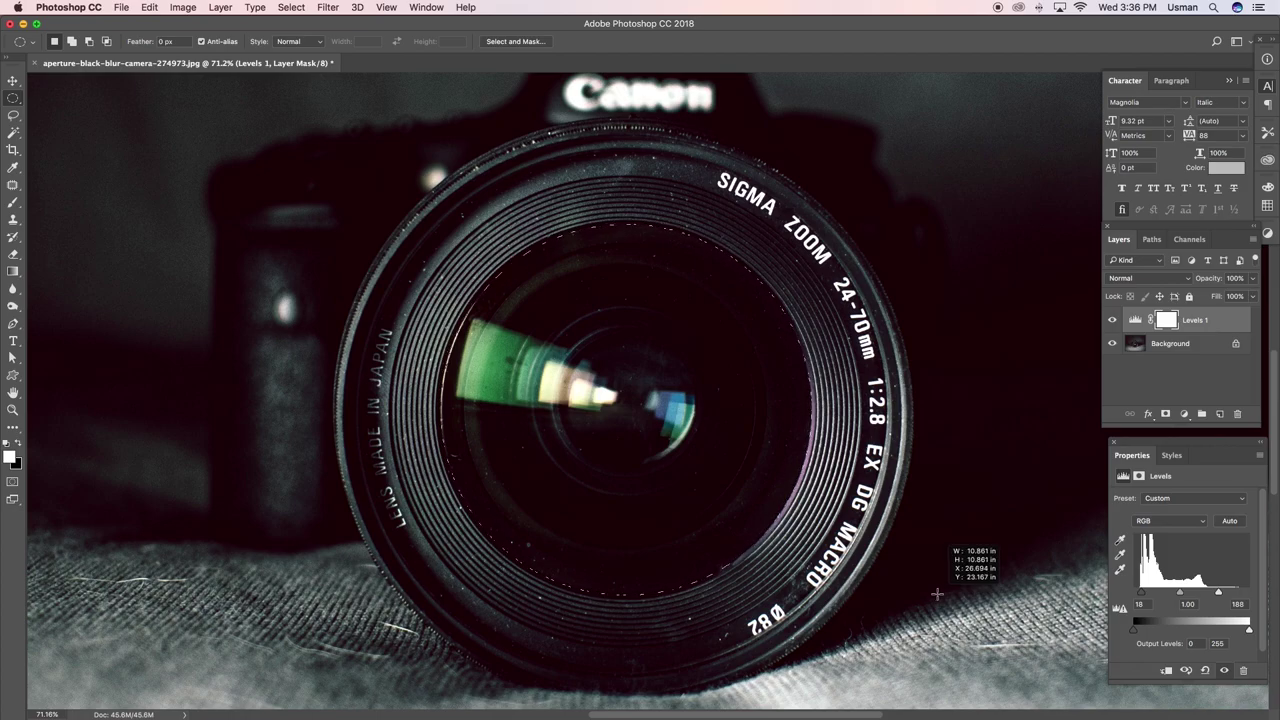
{"action": "left_click_drag", "start_coordinate": [937, 593], "coordinate": [937, 593]}
{"action": "scroll", "coordinate": [751, 307], "scroll_direction": "down", "scroll_amount": 3}
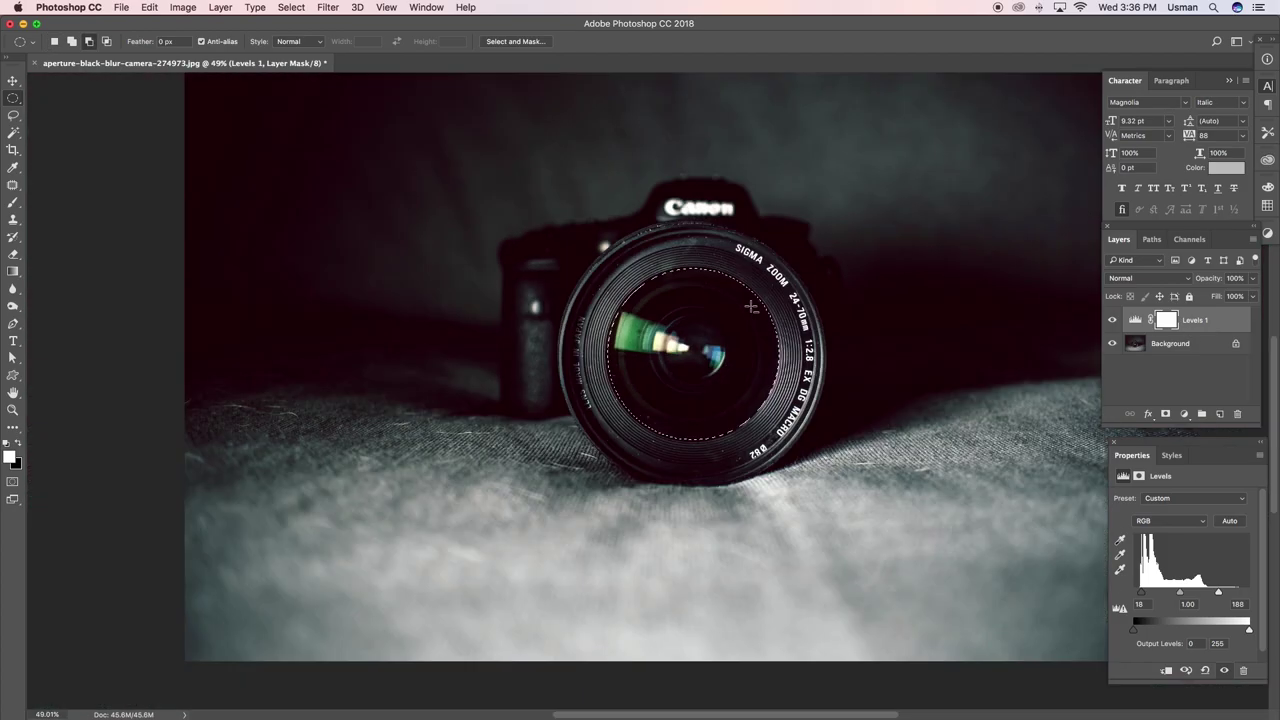
{"action": "scroll", "coordinate": [751, 307], "scroll_direction": "down", "scroll_amount": 5}
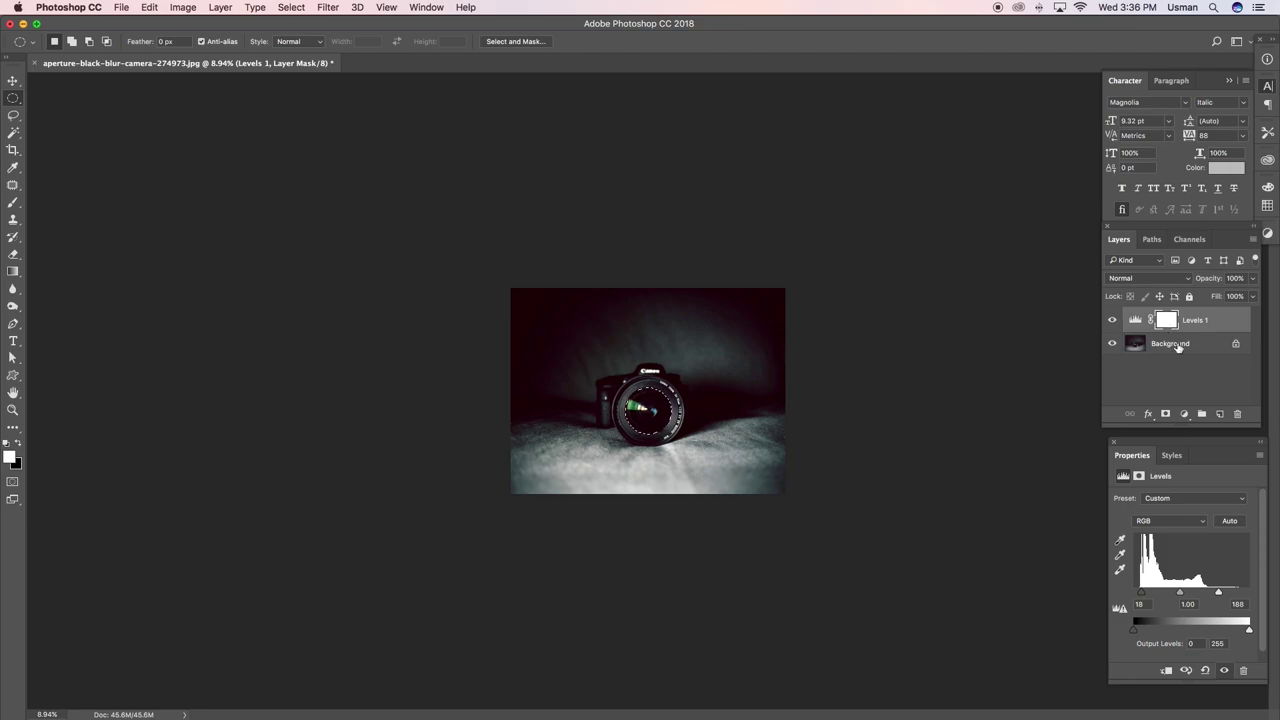
Unlock the Background as Layer 0 and zoom in on the camera.
{"action": "double_click", "coordinate": [1178, 346]}
{"action": "key", "text": "Return"}
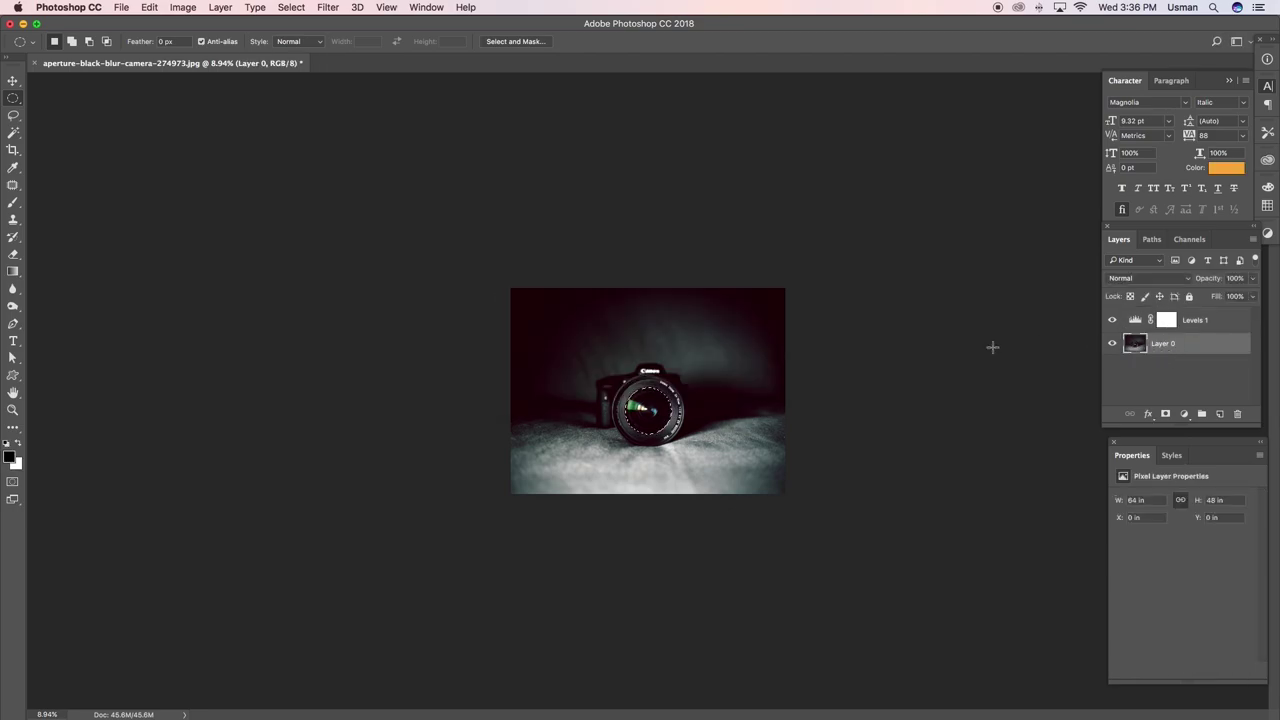
{"action": "key", "text": "z"}
{"action": "left_click_drag", "start_coordinate": [427, 244], "coordinate": [908, 547]}
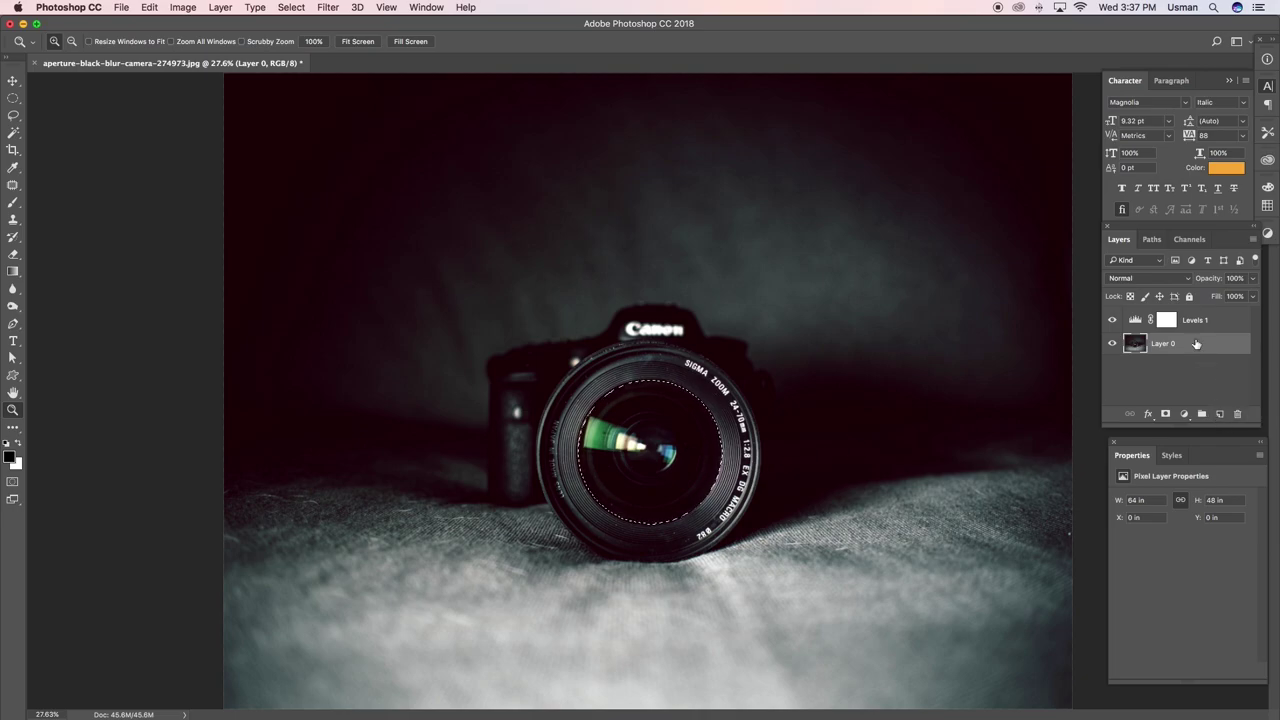
Save the lens selection as channel Alpha 1 and deselect.
{"action": "left_click", "coordinate": [1189, 244]}
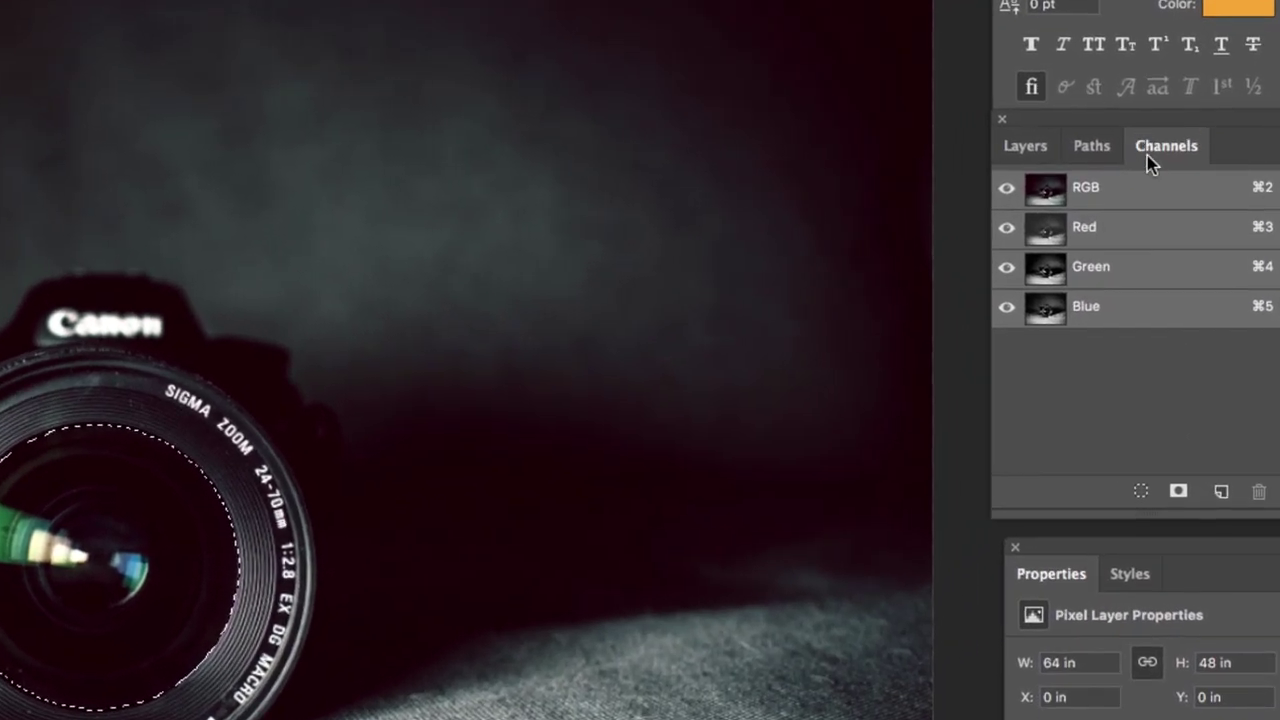
{"action": "left_click", "coordinate": [1178, 494]}
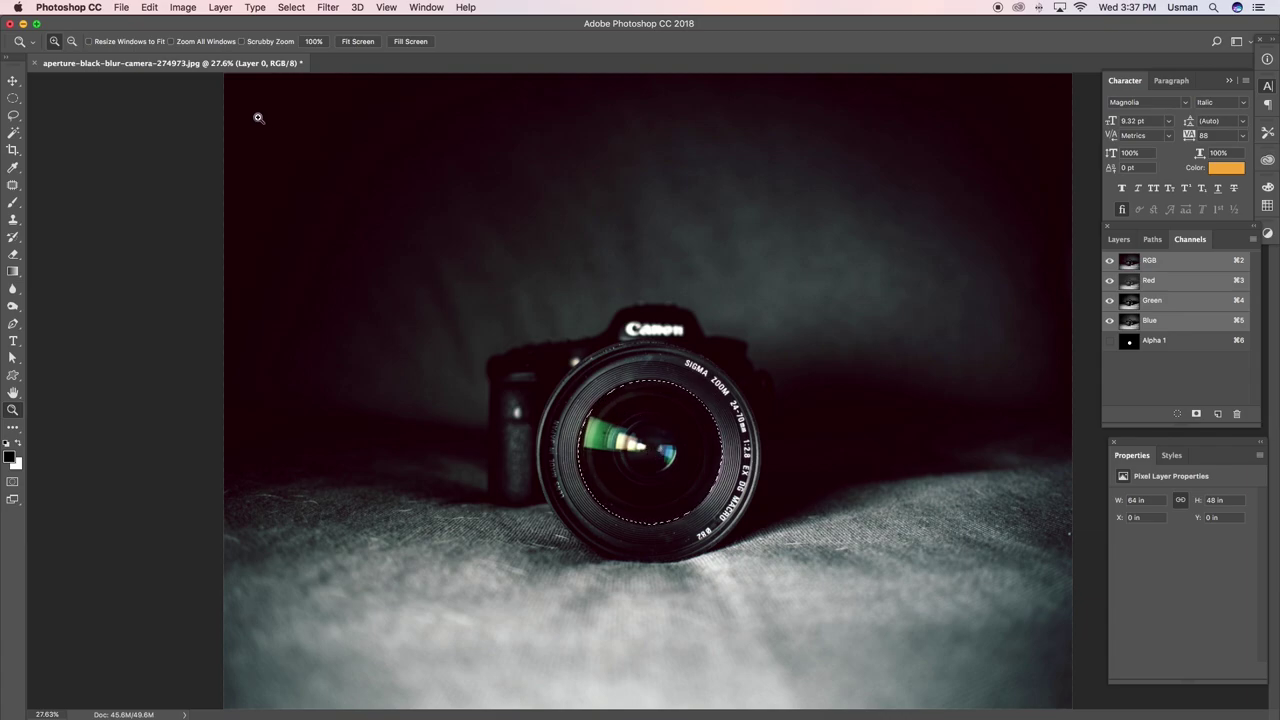
{"action": "left_click", "coordinate": [256, 8]}
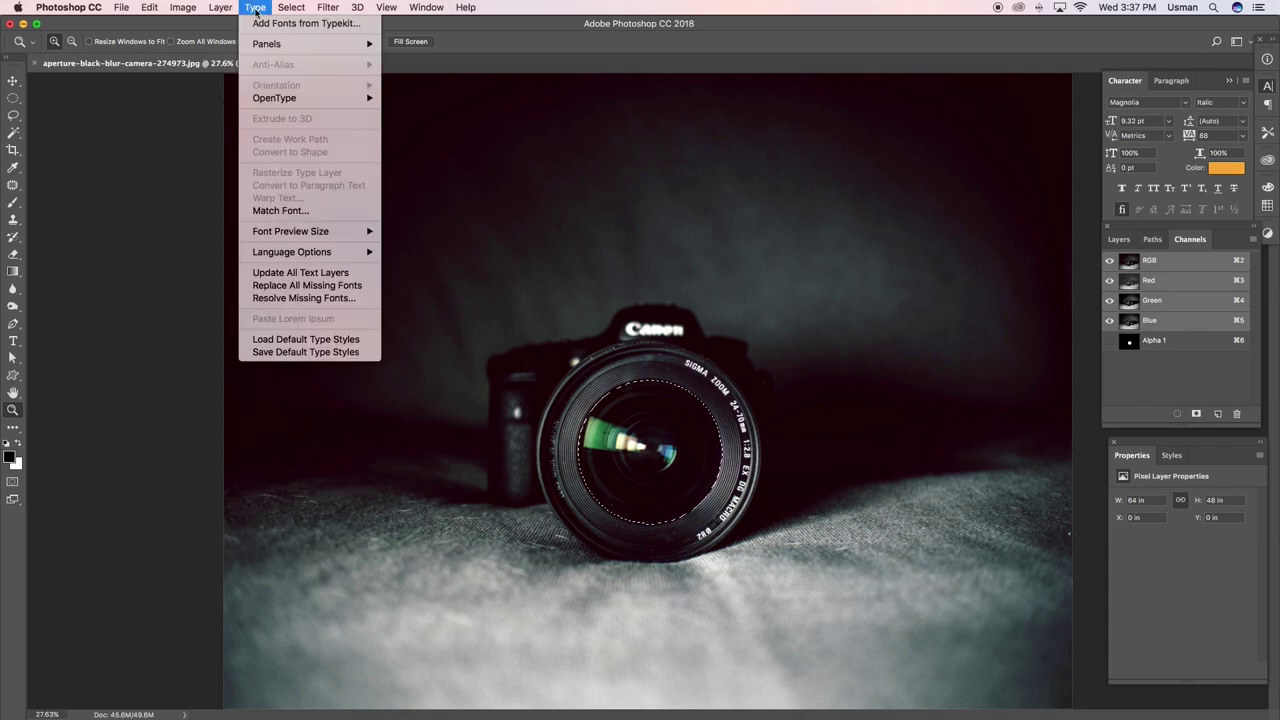
{"action": "left_click", "coordinate": [286, 35]}
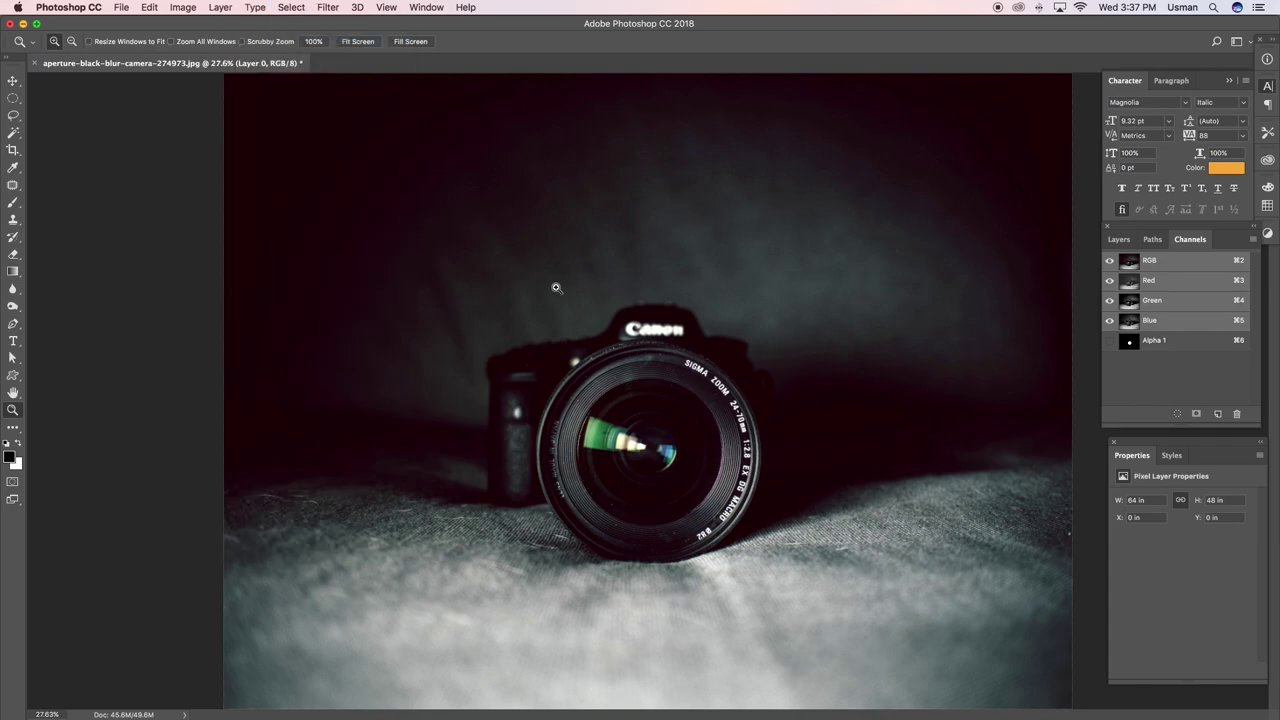
Place couple-on-railroad-258421.jpg from Finder into the document.
{"action": "key", "text": "super+Tab"}
{"action": "scroll", "coordinate": [619, 369], "scroll_direction": "down", "scroll_amount": 10}
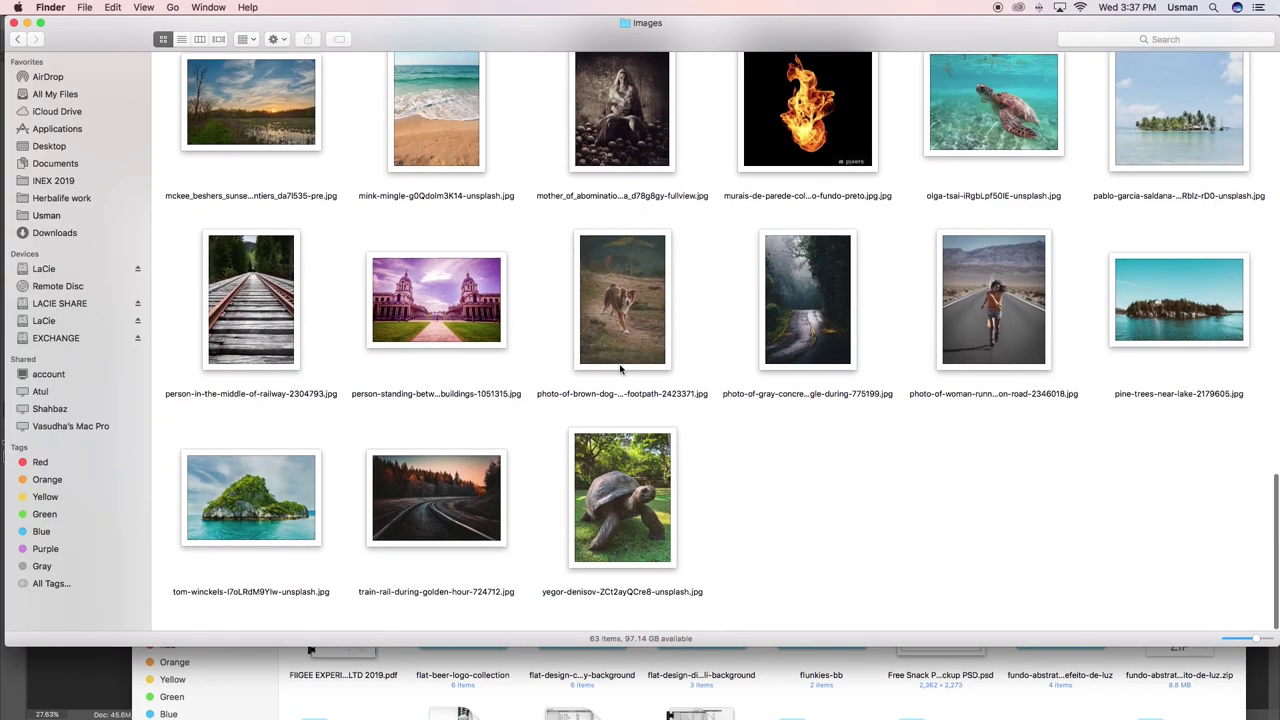
{"action": "scroll", "coordinate": [619, 369], "scroll_direction": "up", "scroll_amount": 1}
{"action": "scroll", "coordinate": [625, 355], "scroll_direction": "up", "scroll_amount": 5}
{"action": "scroll", "coordinate": [635, 330], "scroll_direction": "up", "scroll_amount": 2}
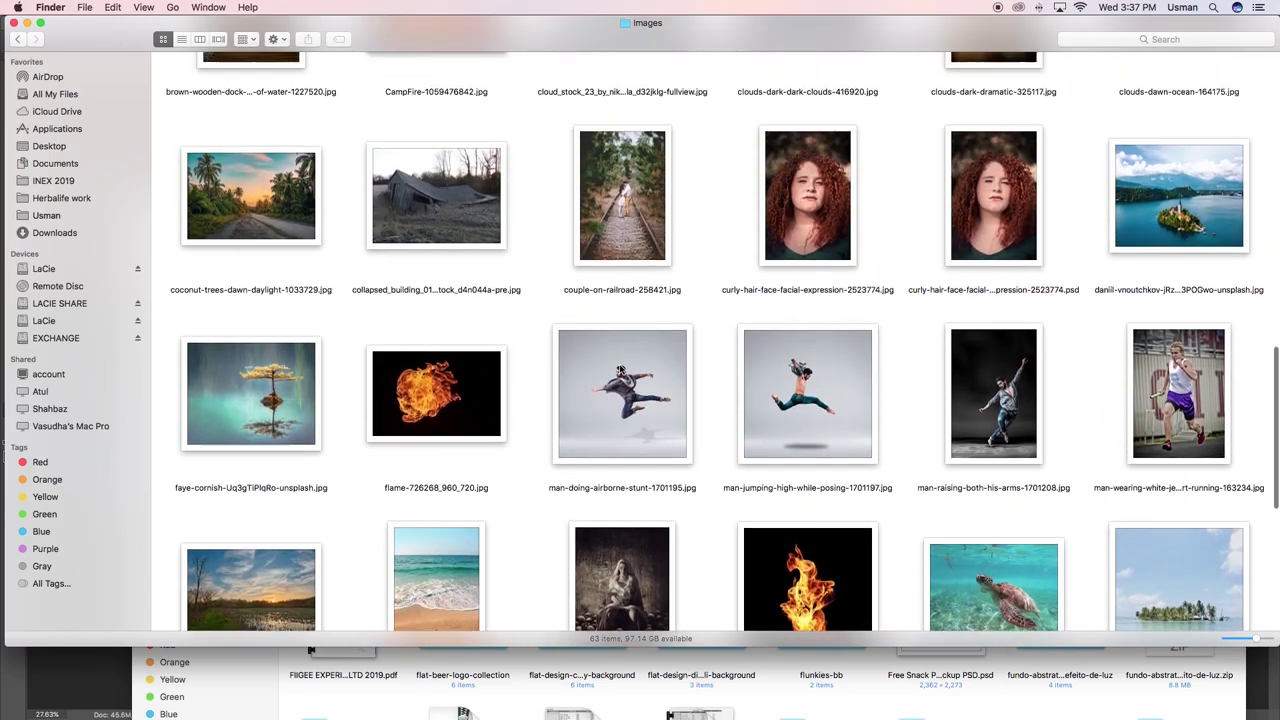
{"action": "scroll", "coordinate": [644, 311], "scroll_direction": "up", "scroll_amount": 3}
{"action": "mouse_move", "coordinate": [643, 310]}
{"action": "left_mouse_down"}
{"action": "mouse_move", "coordinate": [708, 513]}
{"action": "mouse_move", "coordinate": [697, 492]}
{"action": "left_mouse_up"}
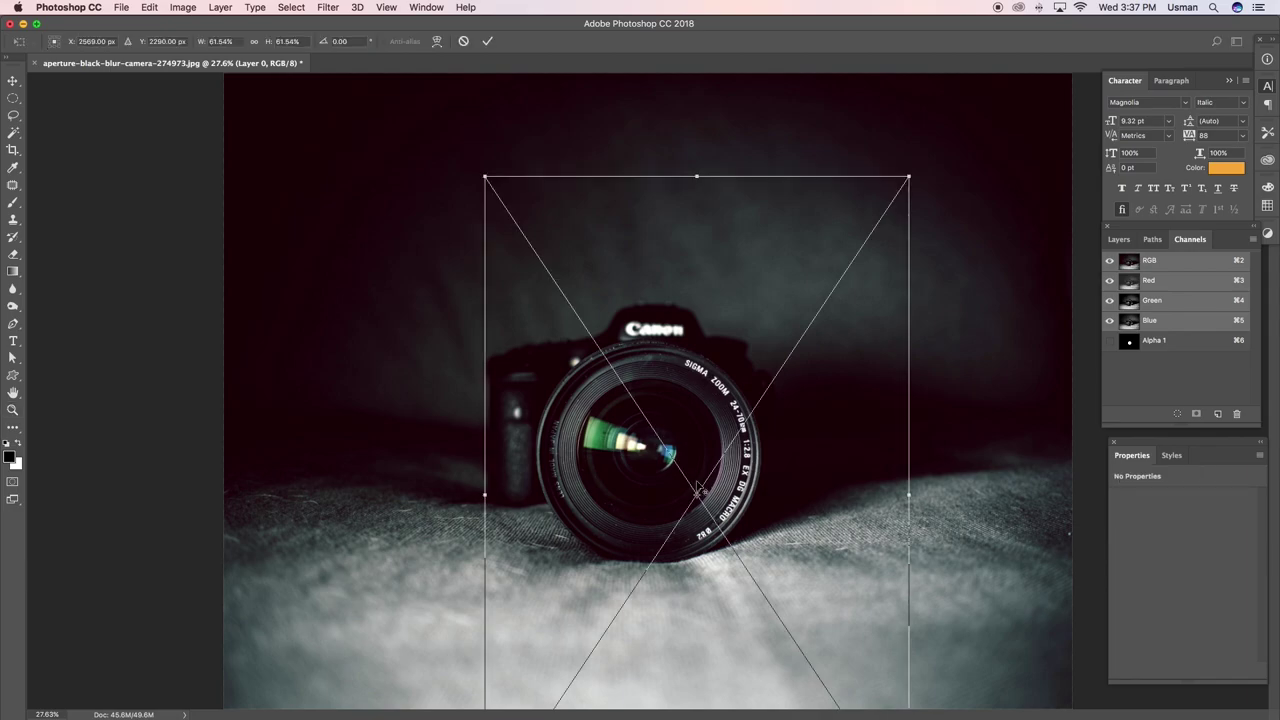
Position and commit the placed railroad photo over the camera lens.
{"action": "mouse_move", "coordinate": [790, 479]}
{"action": "left_mouse_down"}
{"action": "mouse_move", "coordinate": [733, 449]}
{"action": "mouse_move", "coordinate": [737, 439]}
{"action": "left_mouse_up"}
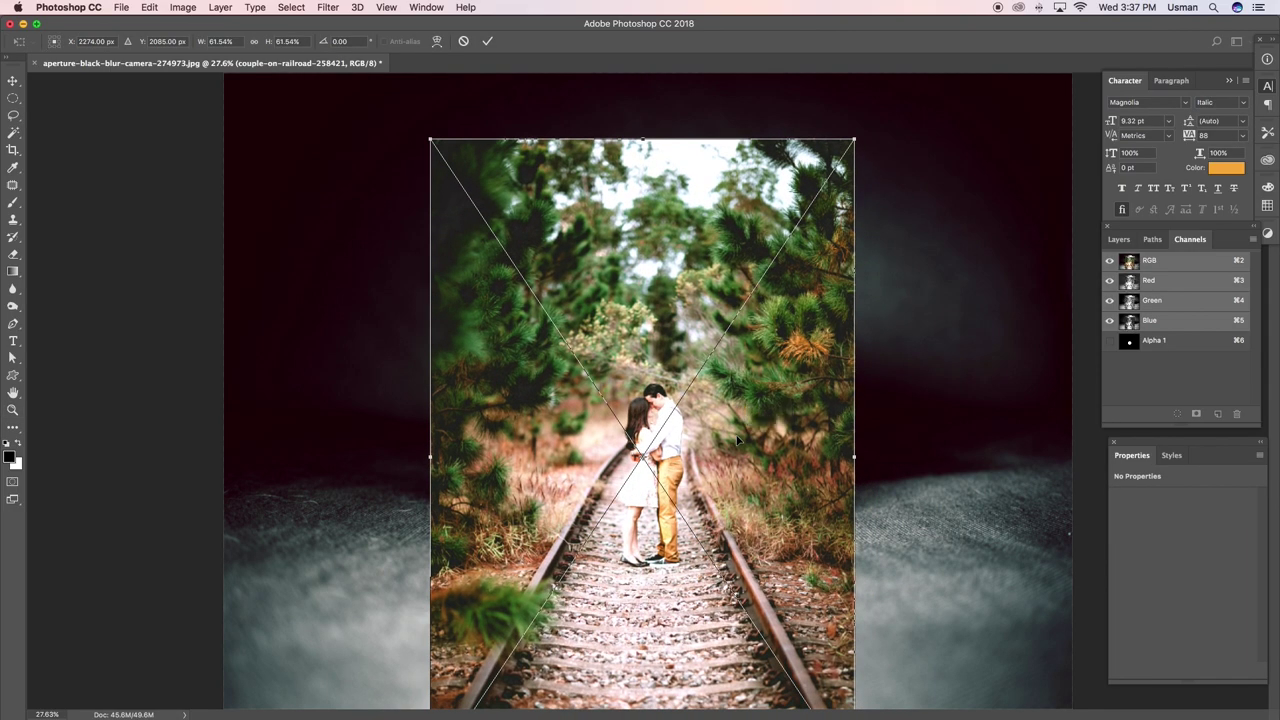
{"action": "key", "text": "Return"}
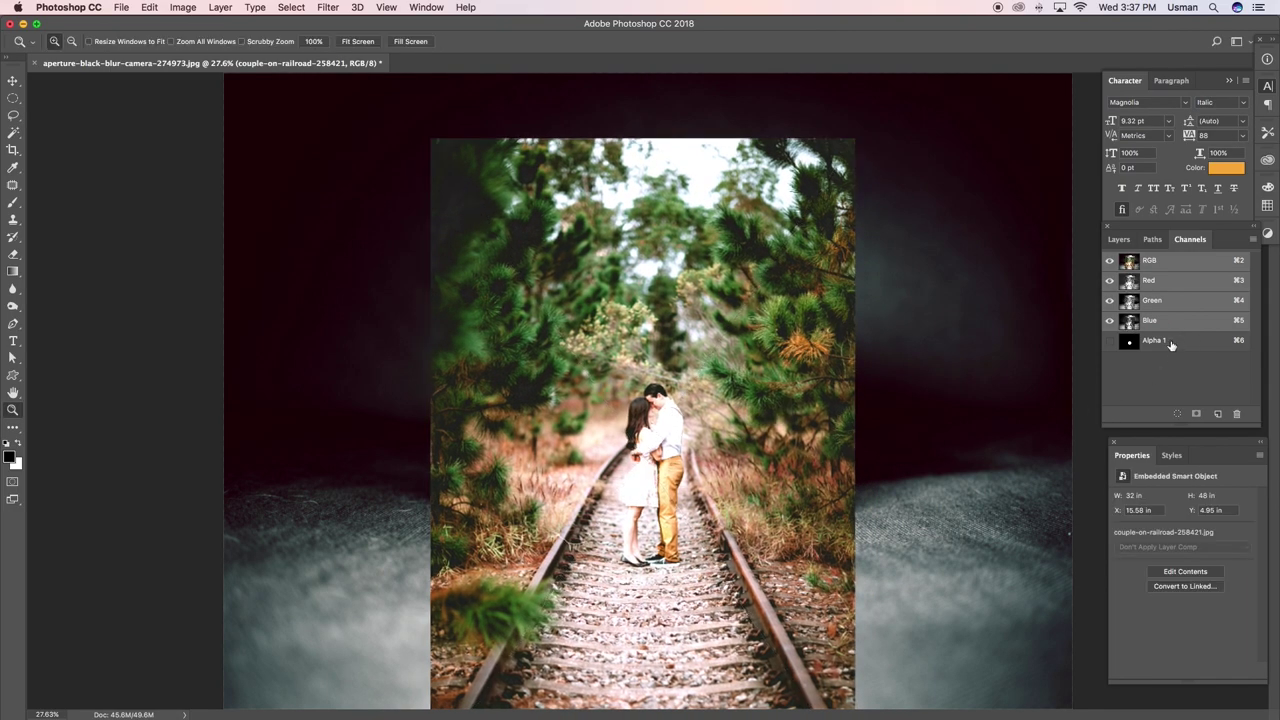
{"action": "key", "text": "v"}
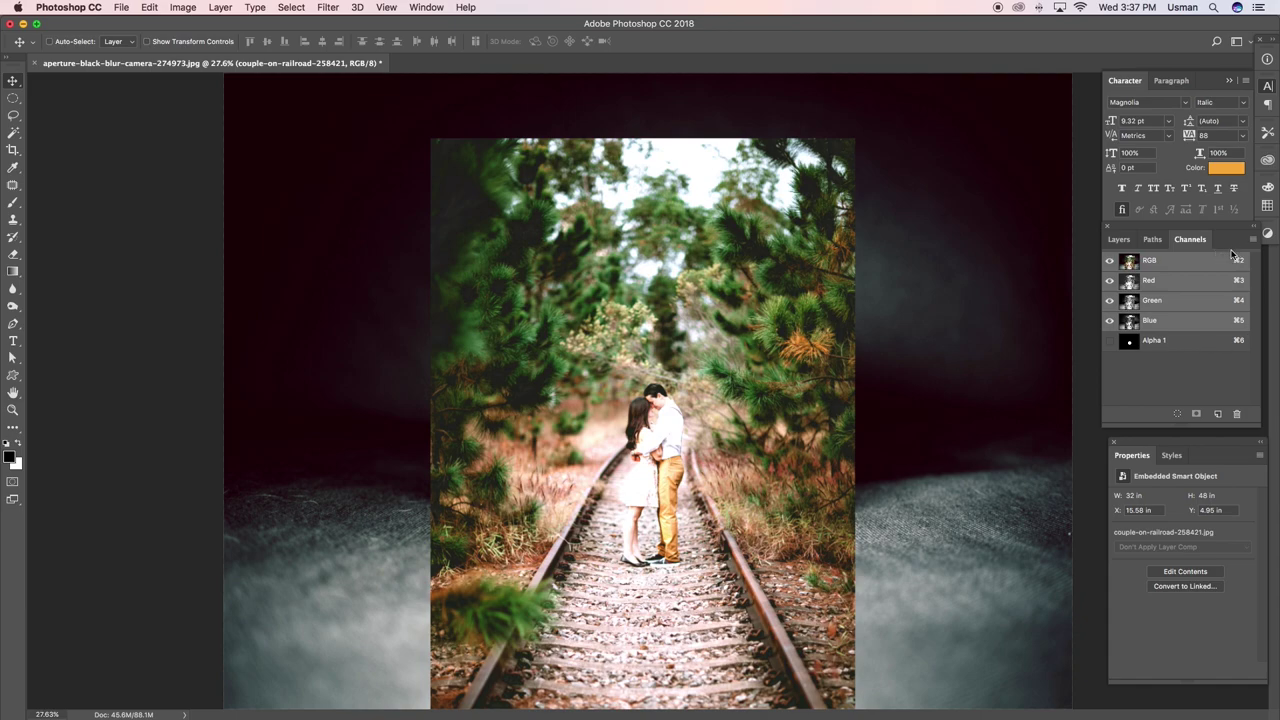
{"action": "left_click", "coordinate": [1119, 240]}
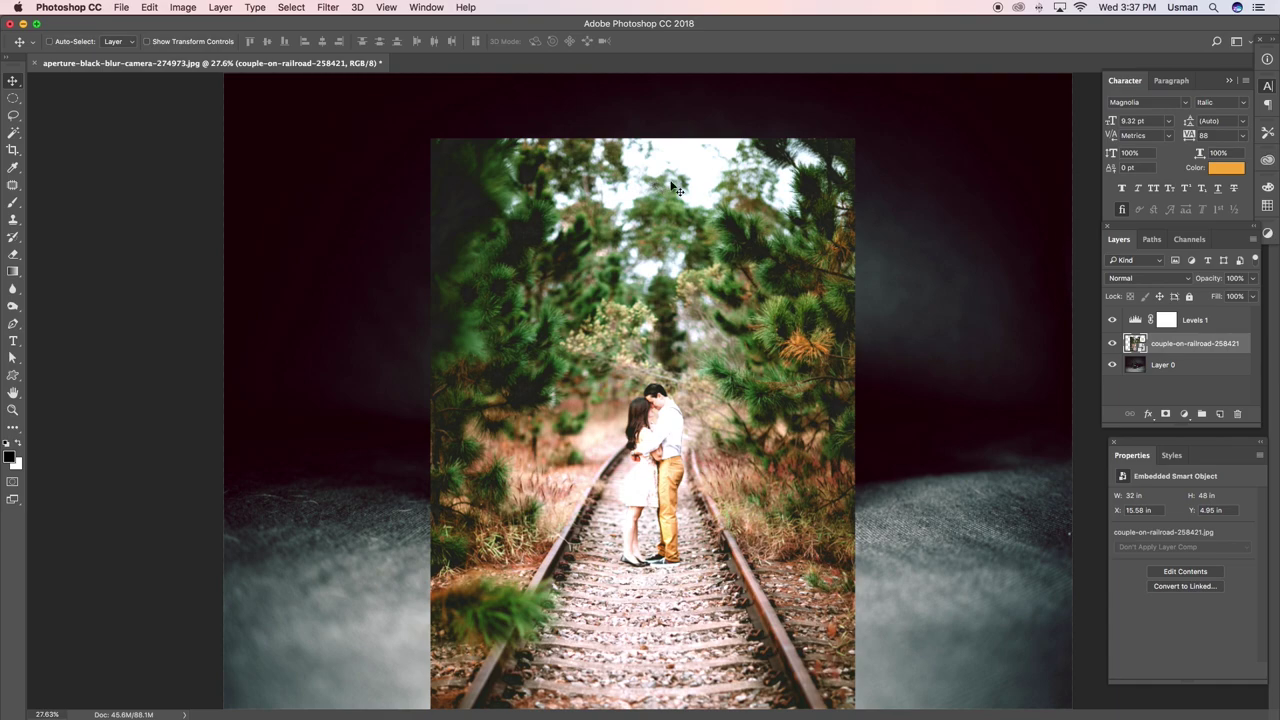
At 50% opacity, nudge the railroad photo so the couple sits in the lens, then restore 100%.
{"action": "right_click", "coordinate": [670, 272]}
{"action": "left_click", "coordinate": [686, 274]}
{"action": "left_click", "coordinate": [1240, 279]}
{"action": "type", "text": "50"}
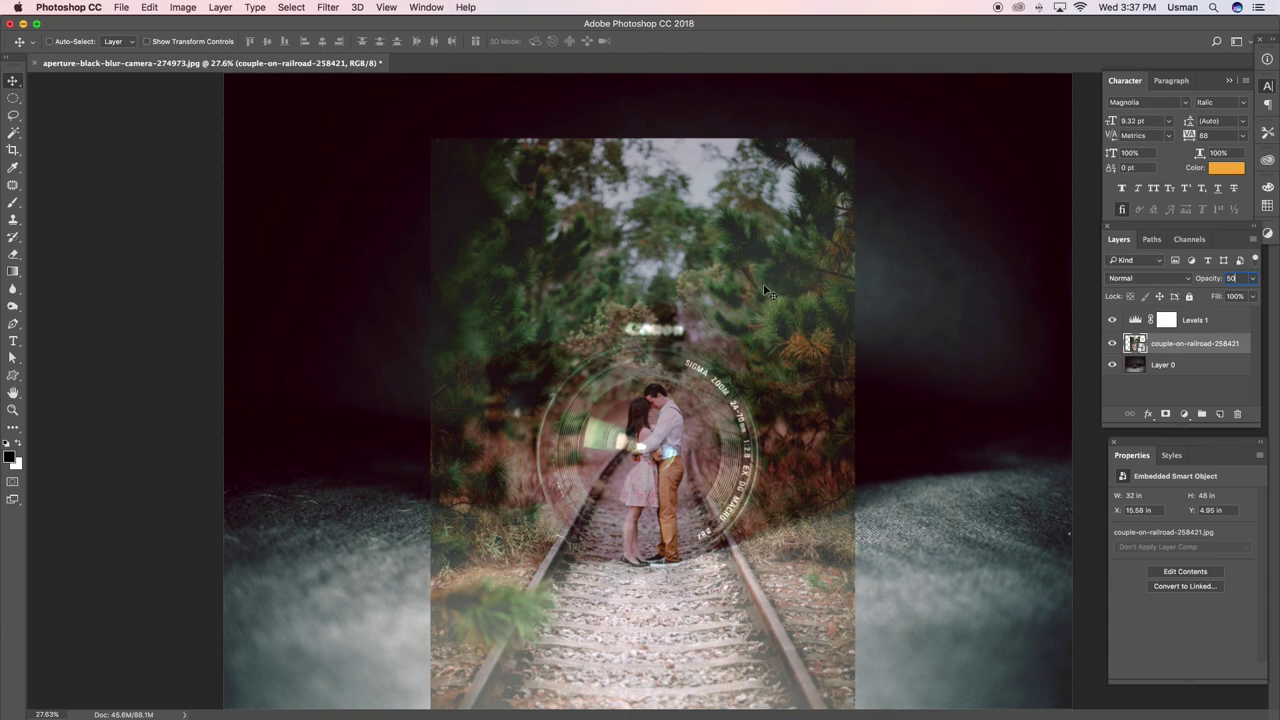
{"action": "left_click_drag", "start_coordinate": [766, 291], "coordinate": [753, 292]}
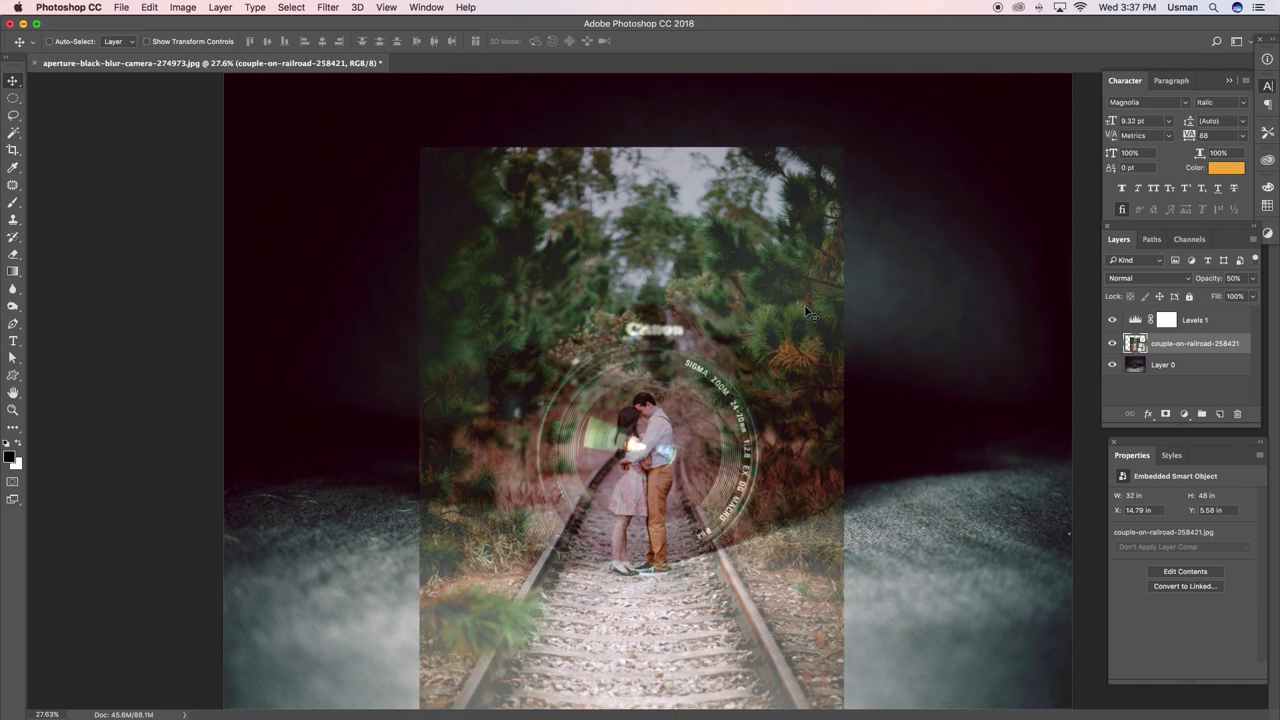
{"action": "key", "text": "0"}
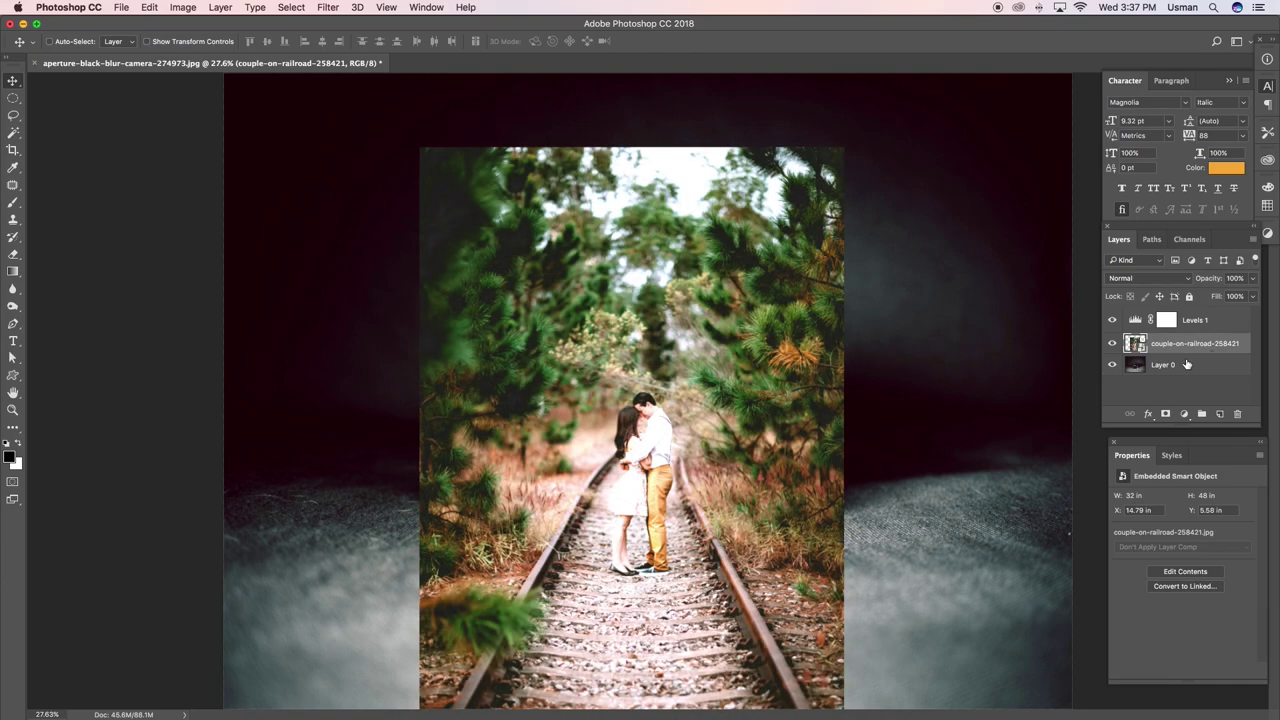
Load the Alpha 1 channel as a circular selection around the couple.
{"action": "left_click", "coordinate": [1152, 240]}
{"action": "left_click", "coordinate": [1189, 240]}
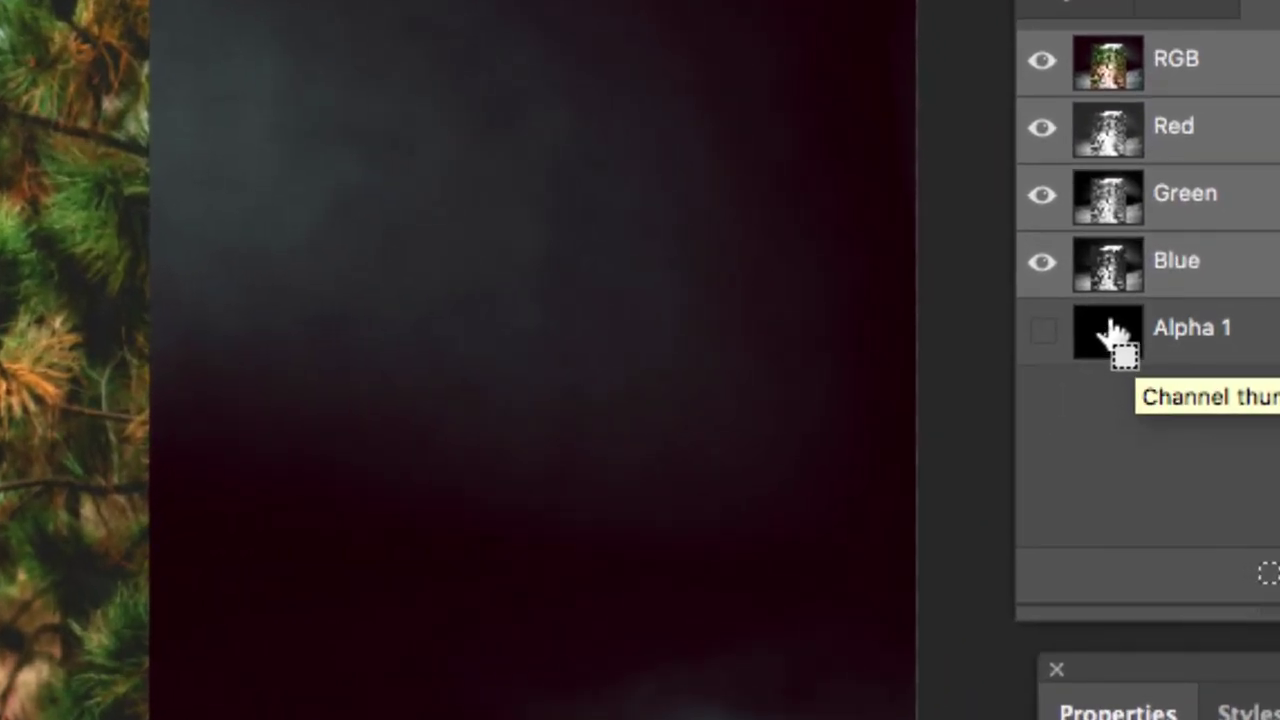
{"action": "key", "text": "ctrl+alt+6"}
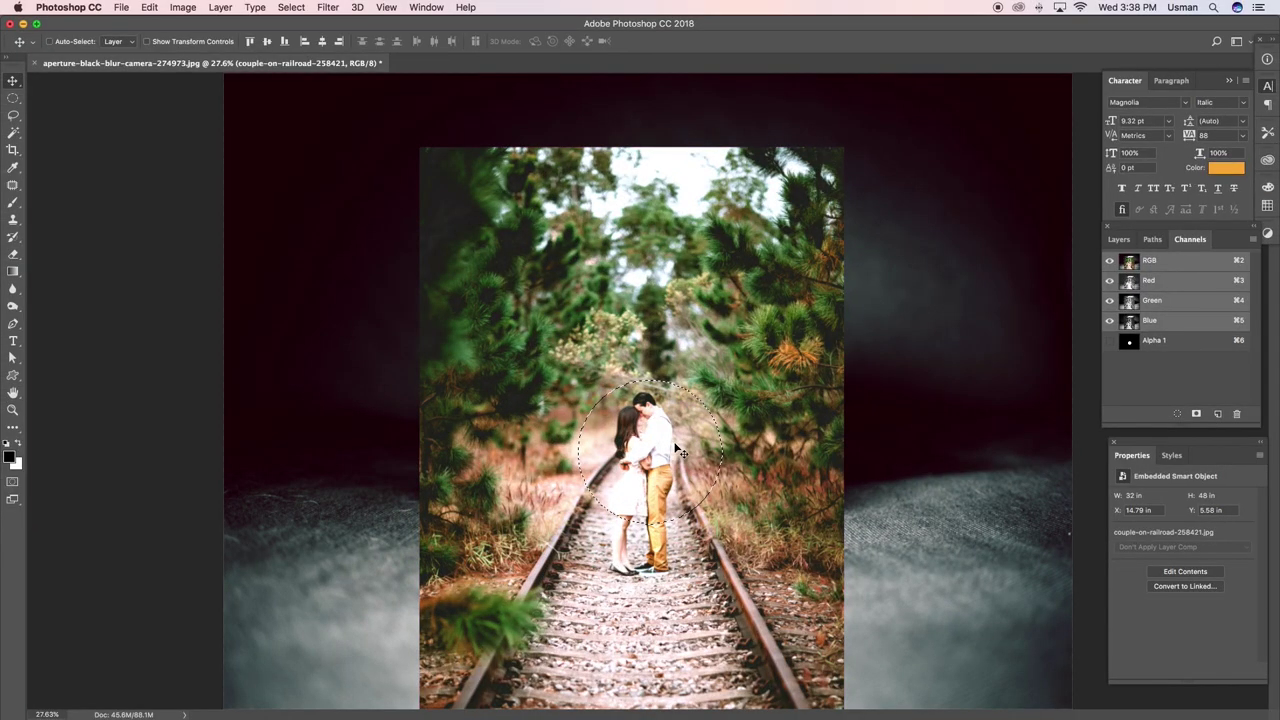
{"action": "scroll", "coordinate": [679, 453], "scroll_direction": "up", "scroll_amount": 5}
{"action": "scroll", "coordinate": [679, 453], "scroll_direction": "down", "scroll_amount": 3}
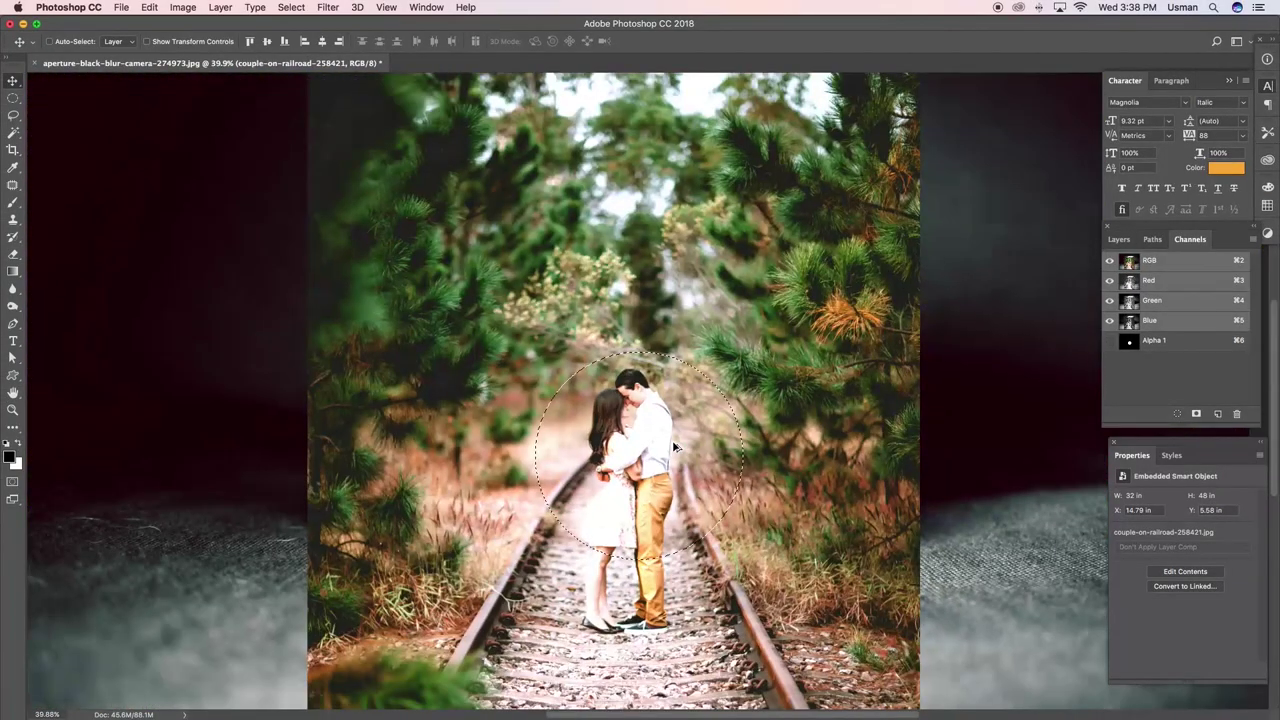
{"action": "left_click", "coordinate": [1118, 239]}
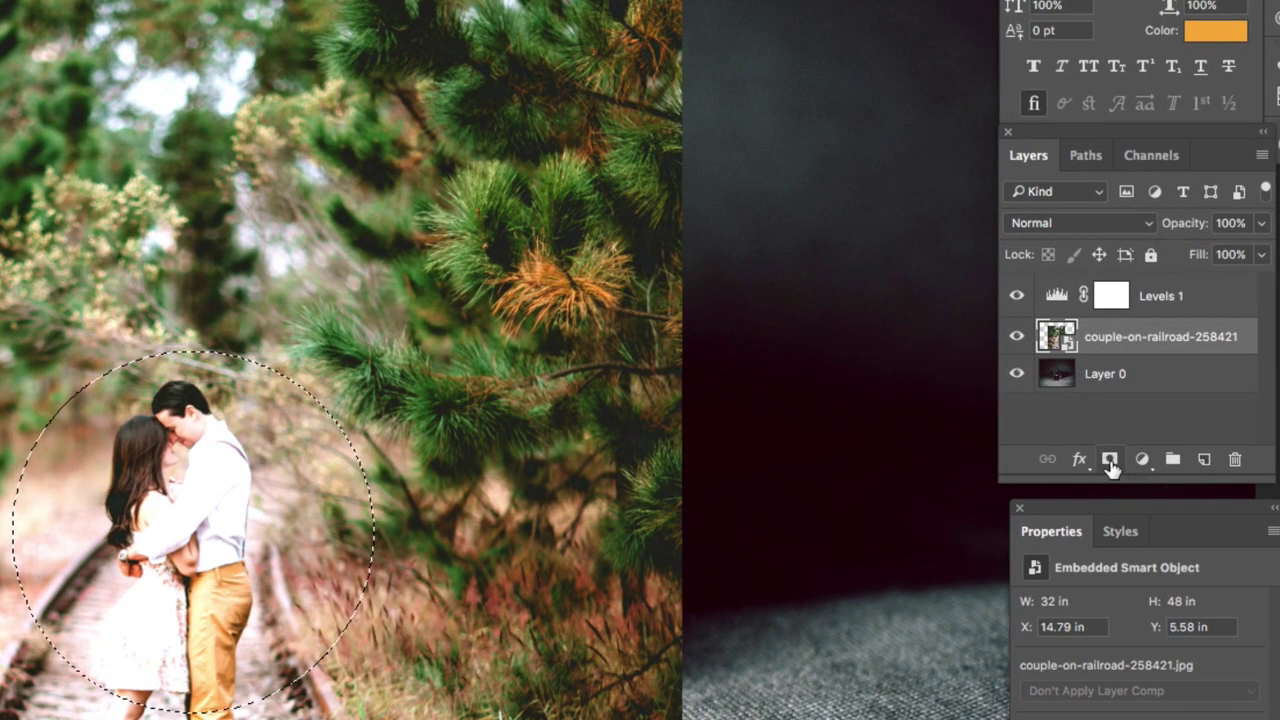
Add a lens-circle mask to couple-on-railroad-258421, then disable that mask.
{"action": "left_click", "coordinate": [1109, 459]}
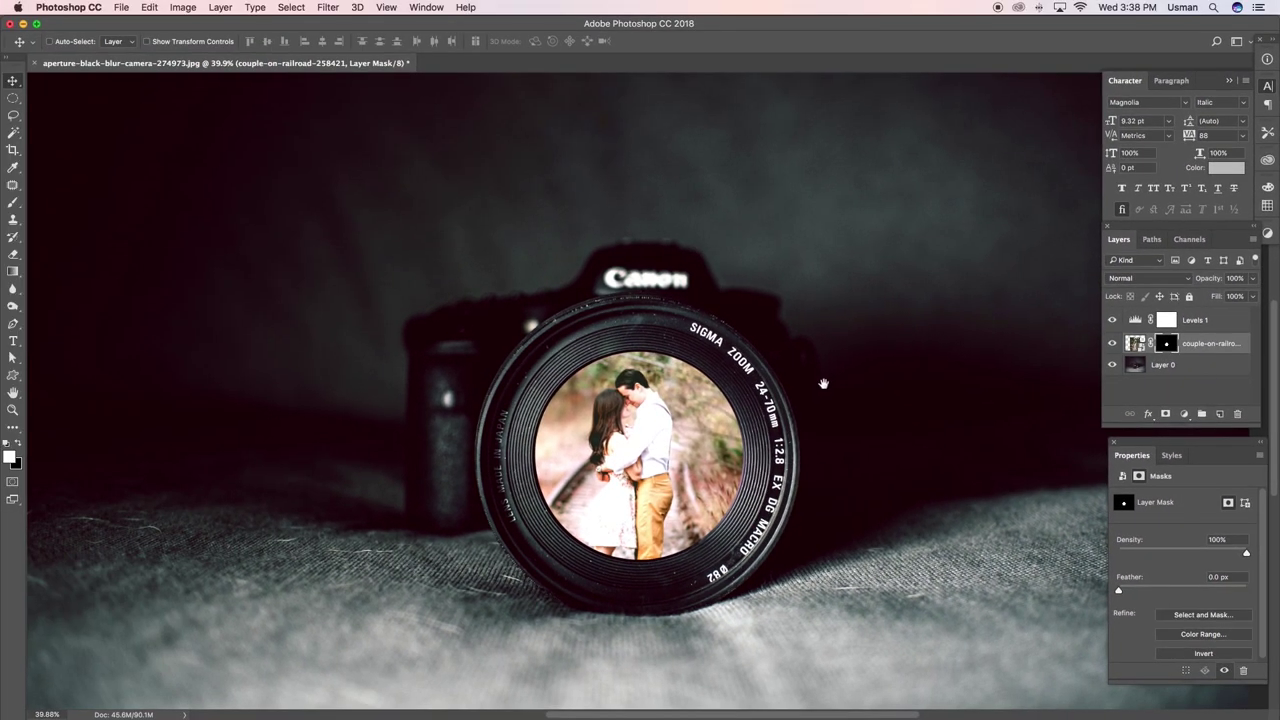
{"action": "left_click_drag", "start_coordinate": [823, 383], "coordinate": [816, 192]}
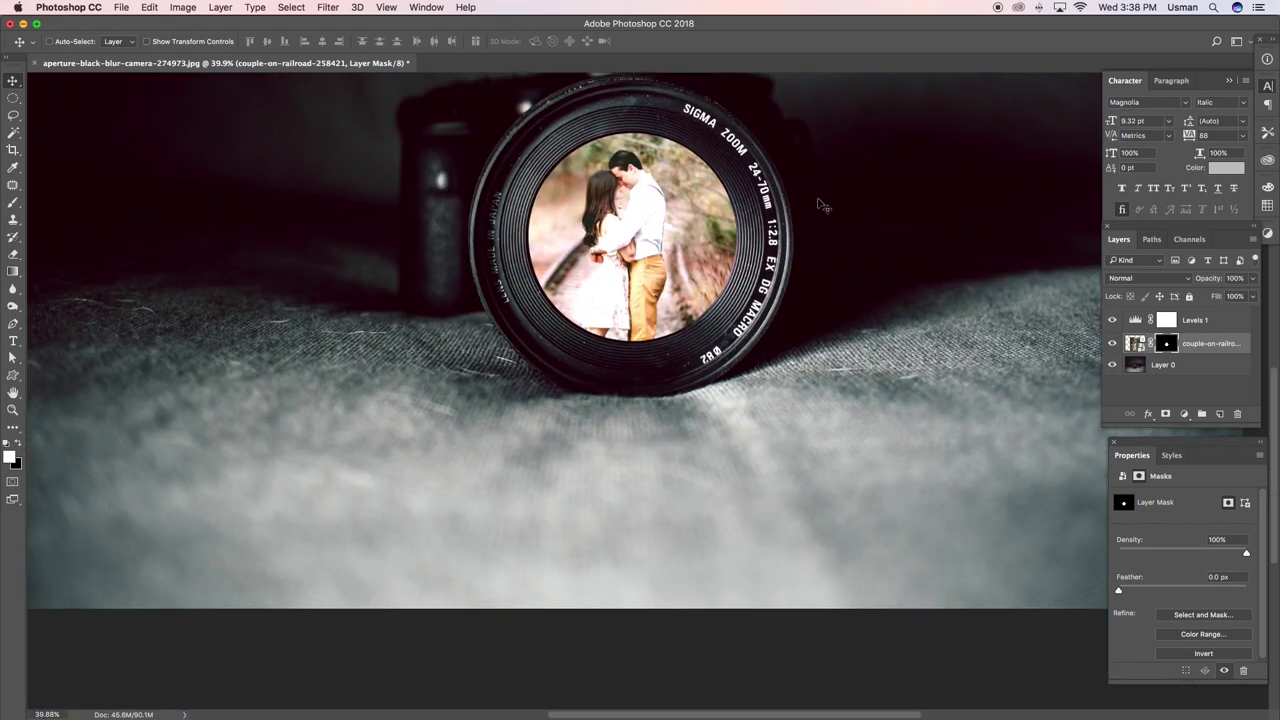
{"action": "left_click", "coordinate": [1167, 345], "text": "shift"}
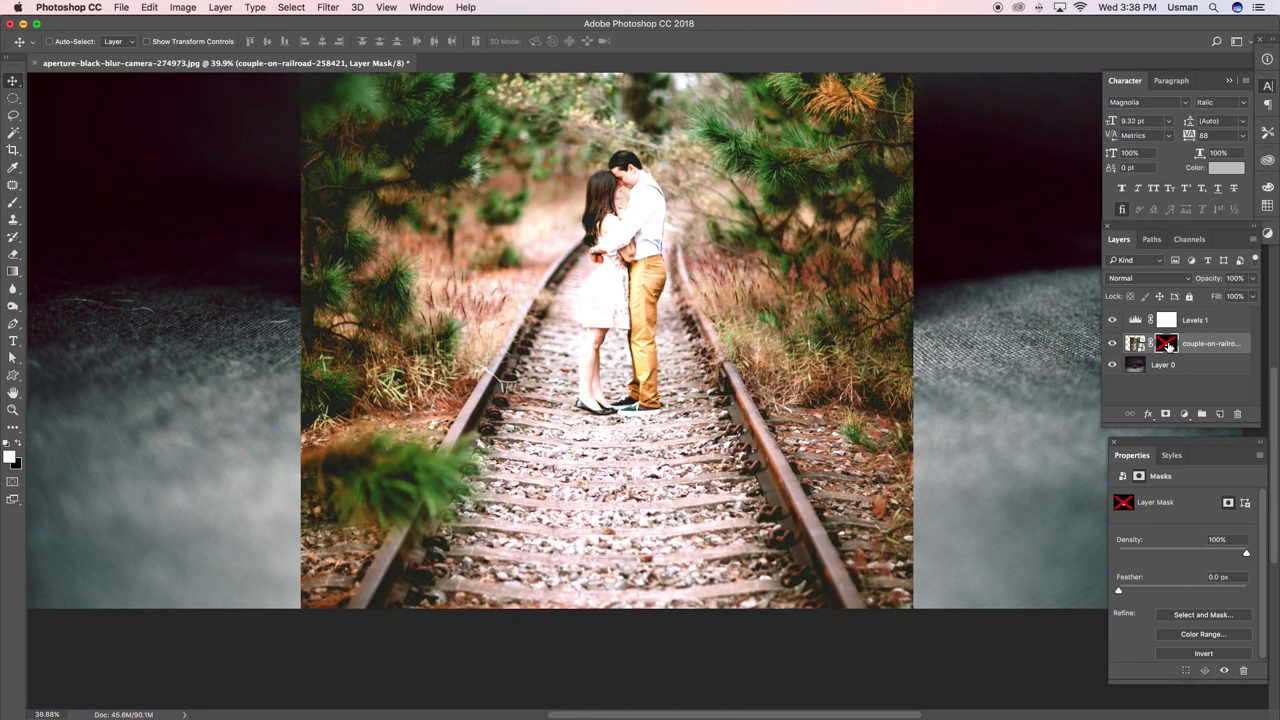
Start a pen path at the couple and add anchors down the left rail's edge.
{"action": "key", "text": "p"}
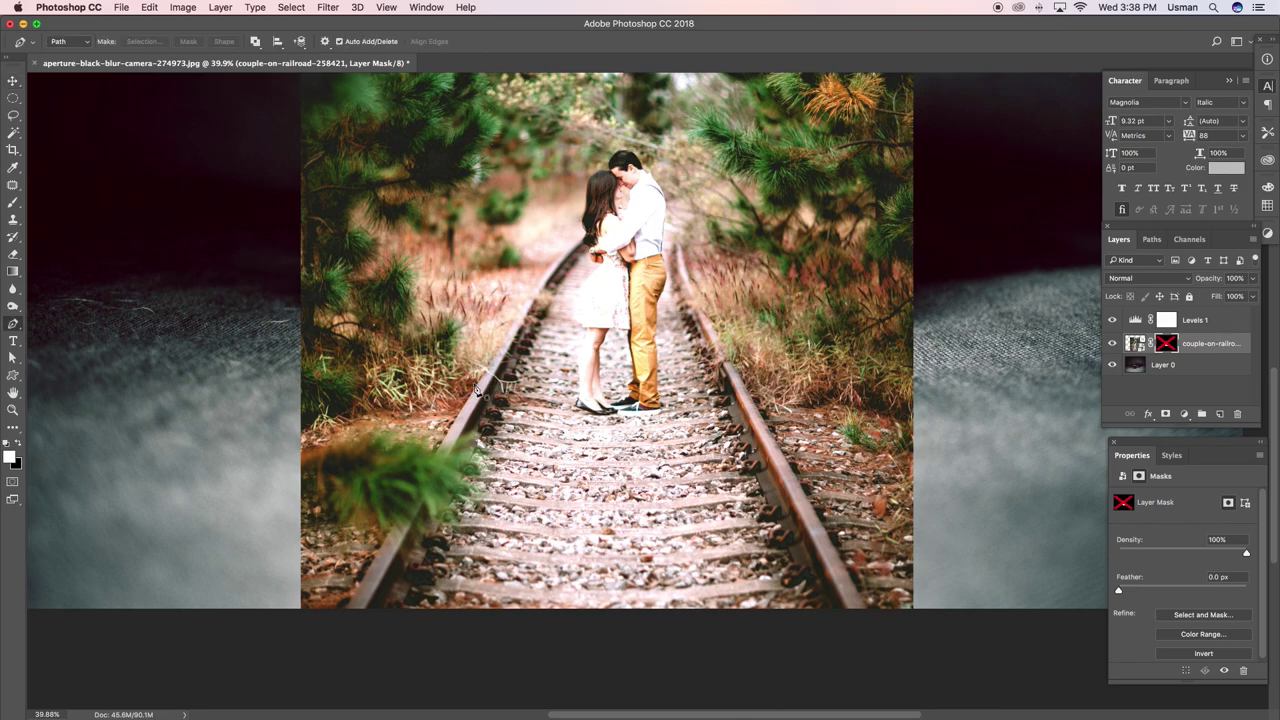
{"action": "left_click_drag", "start_coordinate": [490, 385], "coordinate": [530, 353]}
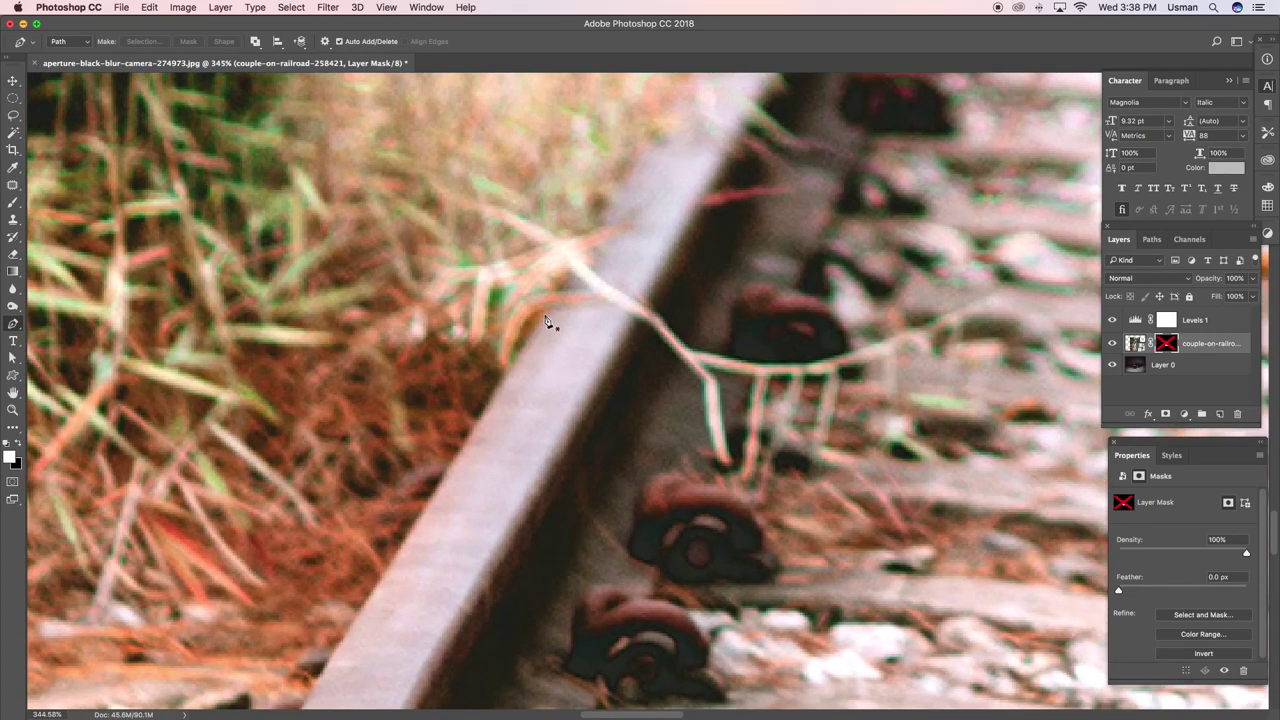
{"action": "left_click", "coordinate": [546, 322]}
{"action": "scroll", "coordinate": [552, 305], "scroll_direction": "down", "scroll_amount": 5}
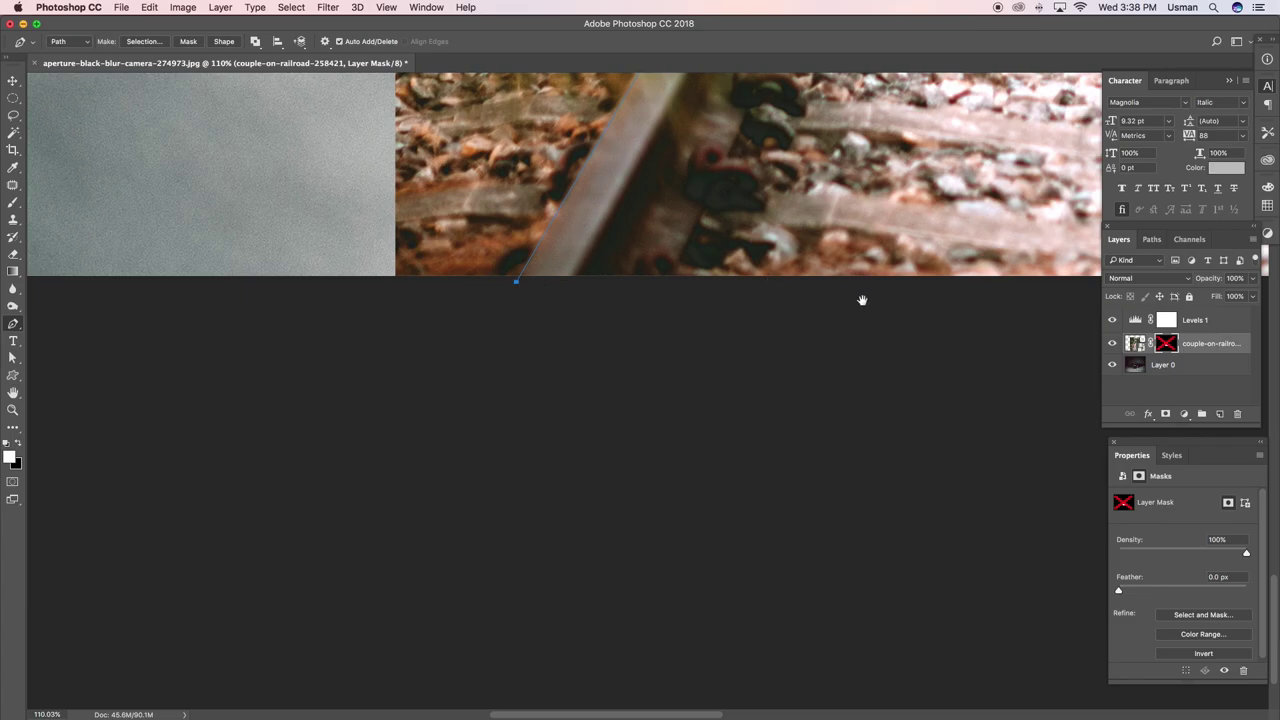
{"action": "mouse_move", "coordinate": [862, 300]}
{"action": "left_mouse_down"}
{"action": "mouse_move", "coordinate": [689, 463]}
{"action": "mouse_move", "coordinate": [610, 424]}
{"action": "left_mouse_up"}
{"action": "left_click", "coordinate": [577, 302]}
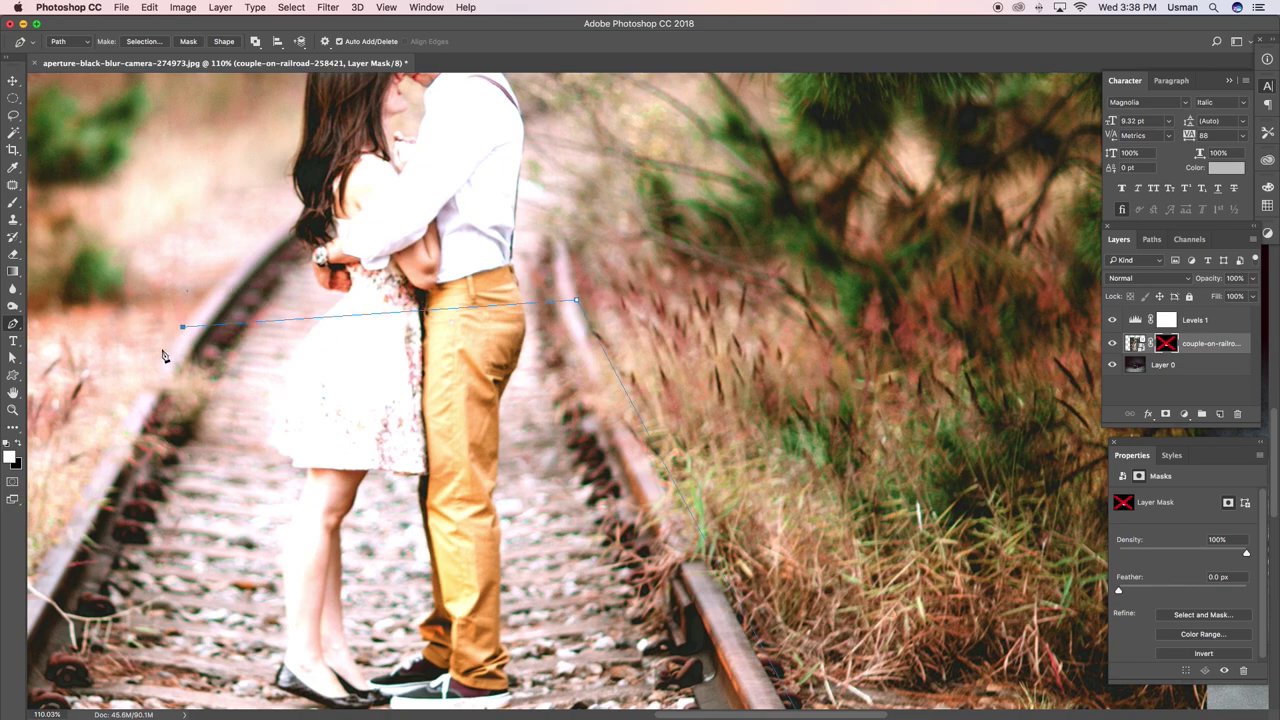
{"action": "left_click_drag", "start_coordinate": [149, 385], "coordinate": [449, 85]}
{"action": "left_click_drag", "start_coordinate": [325, 295], "coordinate": [292, 354]}
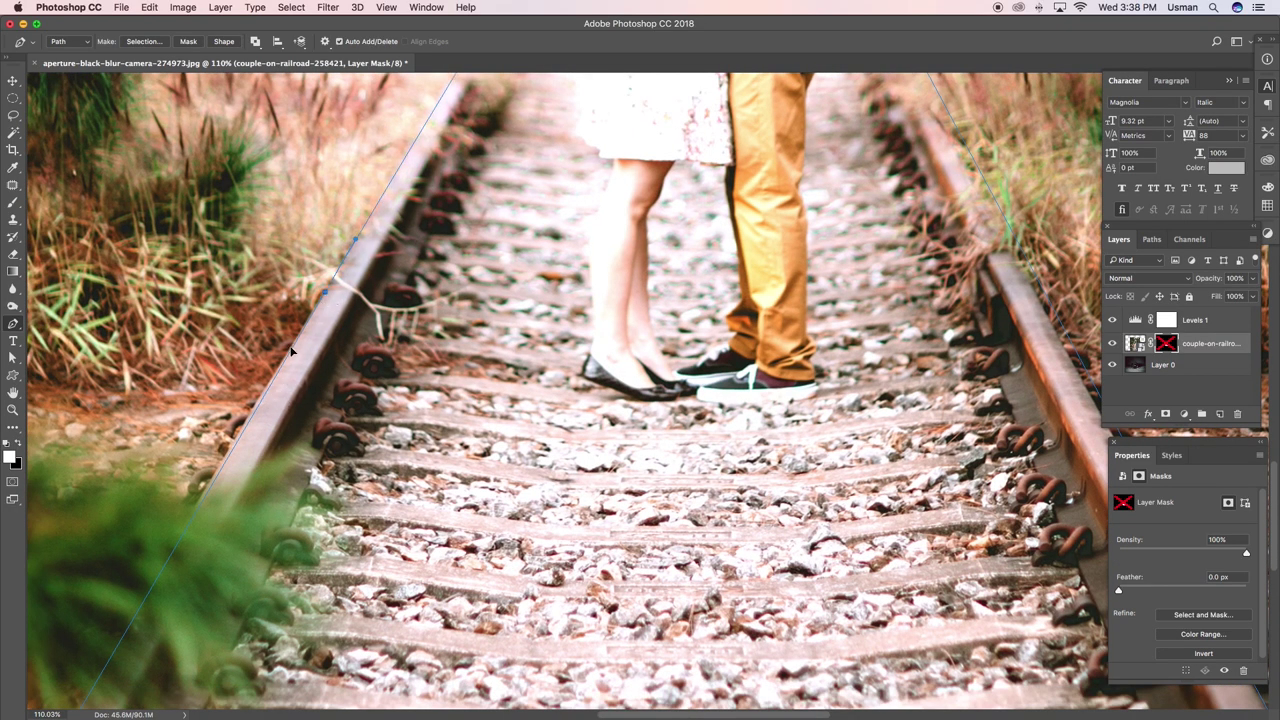
Carry the path across the track with an anchor on the right rail's edge.
{"action": "mouse_move", "coordinate": [228, 458]}
{"action": "left_mouse_down"}
{"action": "mouse_move", "coordinate": [535, 415]}
{"action": "mouse_move", "coordinate": [524, 400]}
{"action": "left_mouse_up"}
{"action": "scroll", "coordinate": [535, 415], "scroll_direction": "up", "scroll_amount": 3}
{"action": "scroll", "coordinate": [525, 415], "scroll_direction": "up", "scroll_amount": 3}
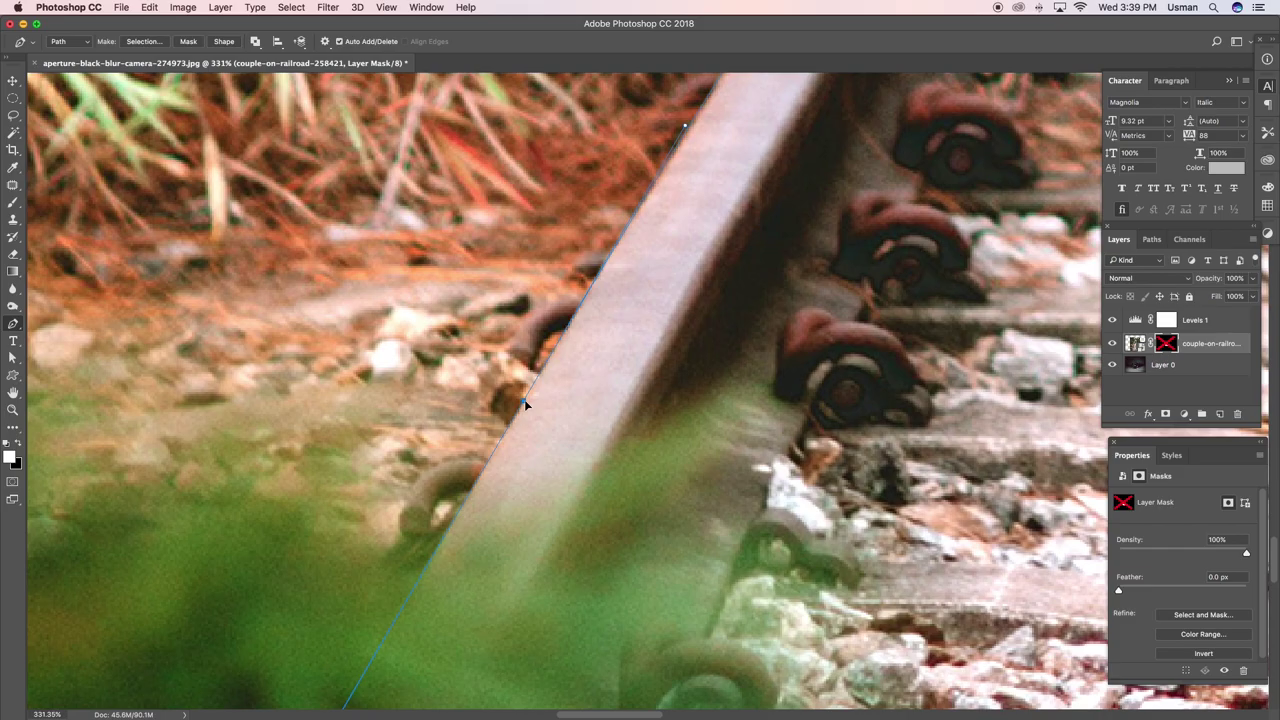
{"action": "scroll", "coordinate": [524, 399], "scroll_direction": "down", "scroll_amount": 10}
{"action": "scroll", "coordinate": [699, 484], "scroll_direction": "up", "scroll_amount": 6}
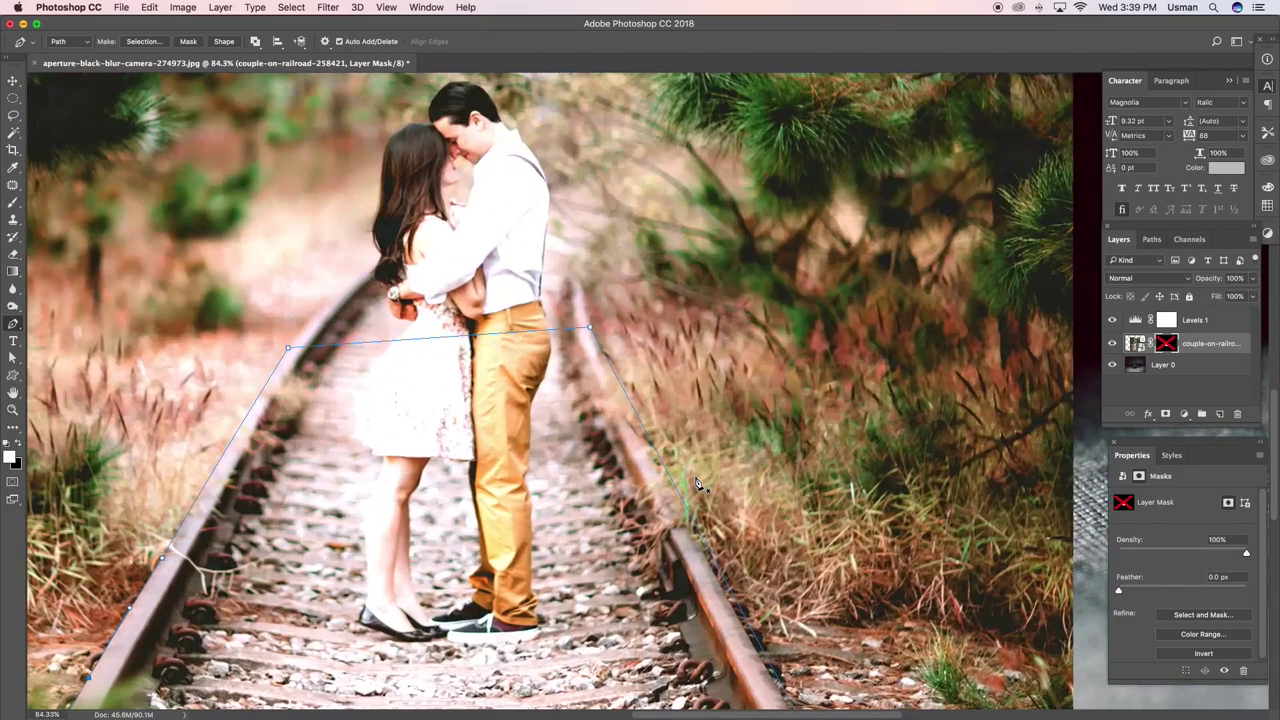
{"action": "scroll", "coordinate": [590, 355], "scroll_direction": "up", "scroll_amount": 1}
{"action": "scroll", "coordinate": [640, 420], "scroll_direction": "up", "scroll_amount": 2}
{"action": "scroll", "coordinate": [677, 459], "scroll_direction": "up", "scroll_amount": 1}
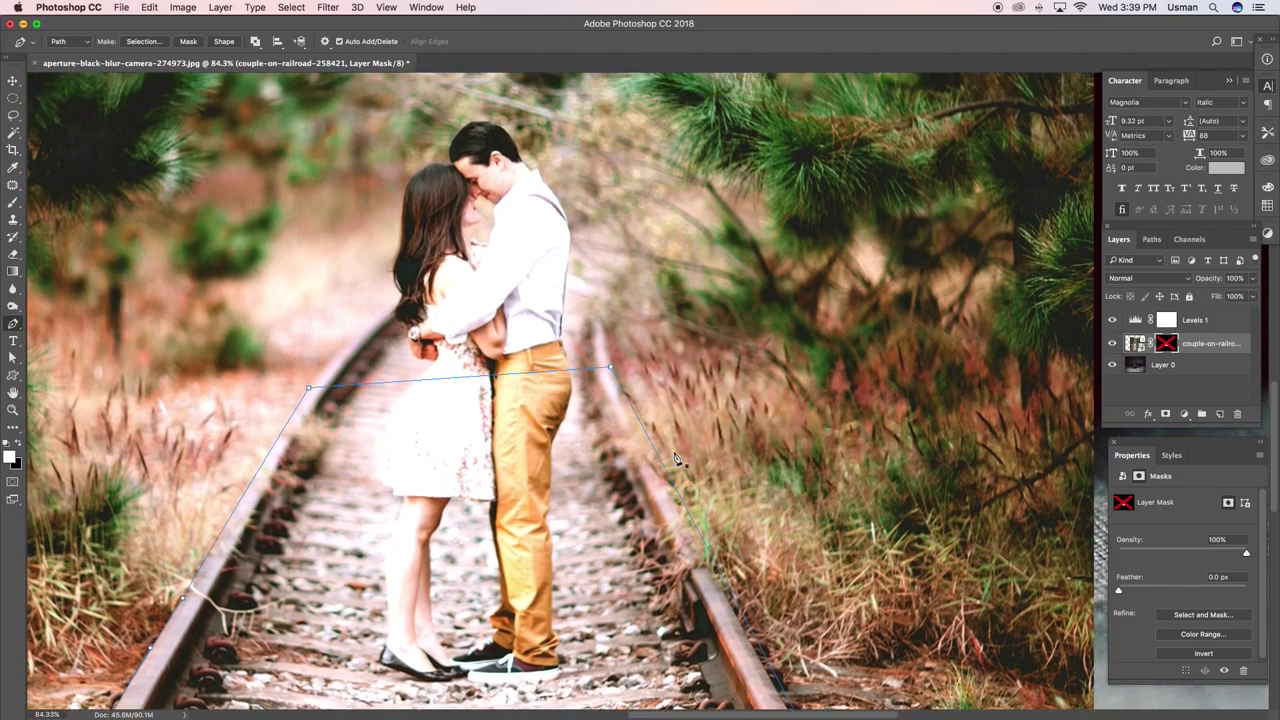
{"action": "scroll", "coordinate": [677, 466], "scroll_direction": "up", "scroll_amount": 1}
{"action": "scroll", "coordinate": [670, 509], "scroll_direction": "down", "scroll_amount": 1}
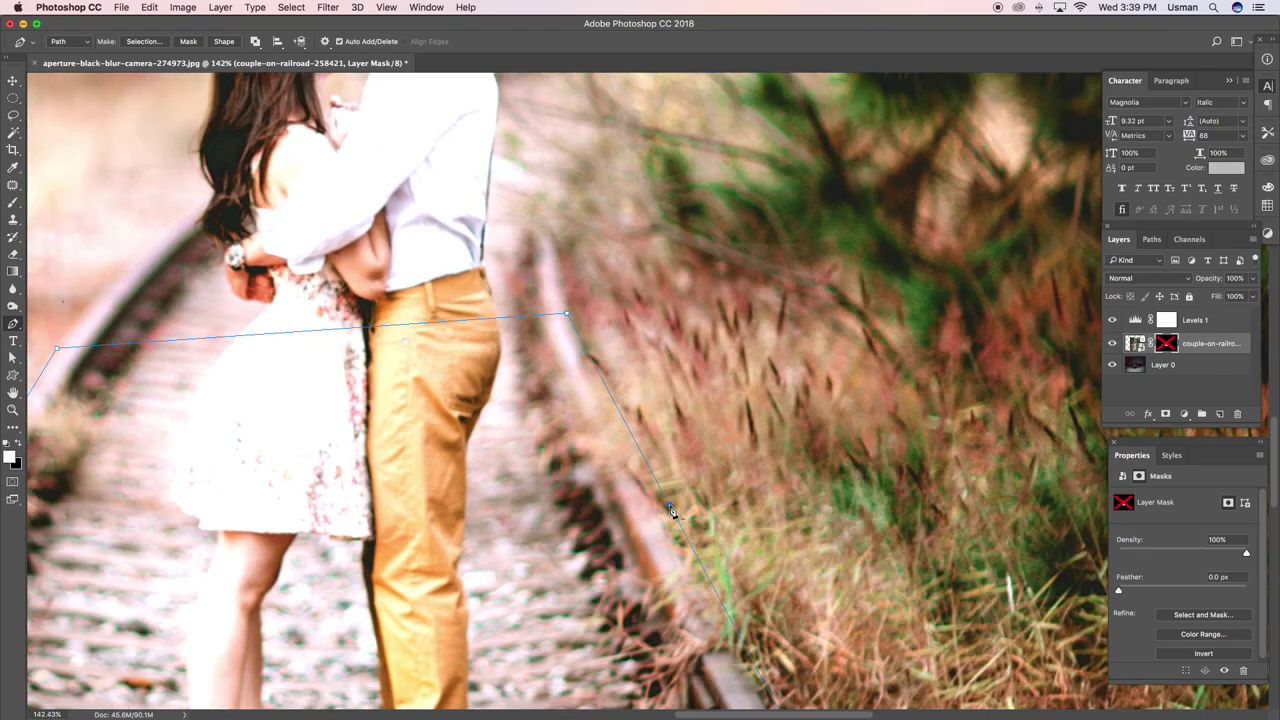
{"action": "scroll", "coordinate": [668, 511], "scroll_direction": "right", "scroll_amount": 1}
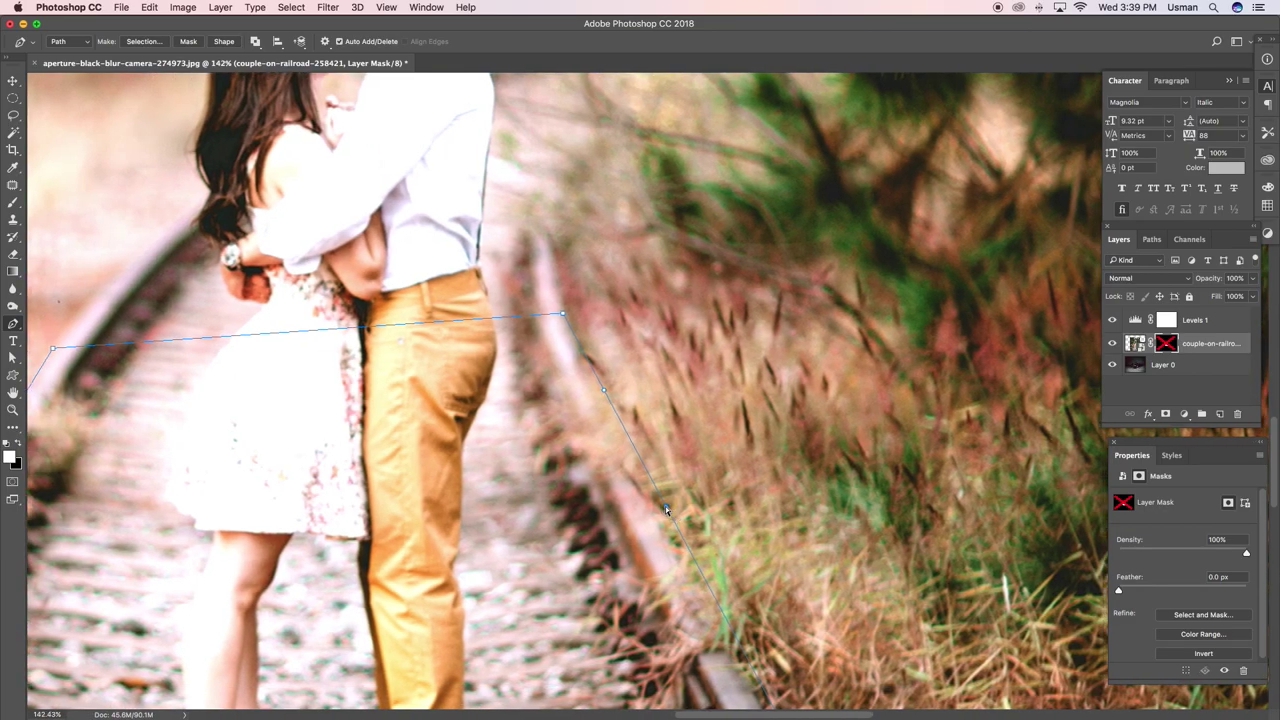
{"action": "left_click", "coordinate": [666, 510]}
Trace the right rail's outer edge down to a corner at the bottom edge.
{"action": "left_click_drag", "start_coordinate": [691, 542], "coordinate": [588, 249]}
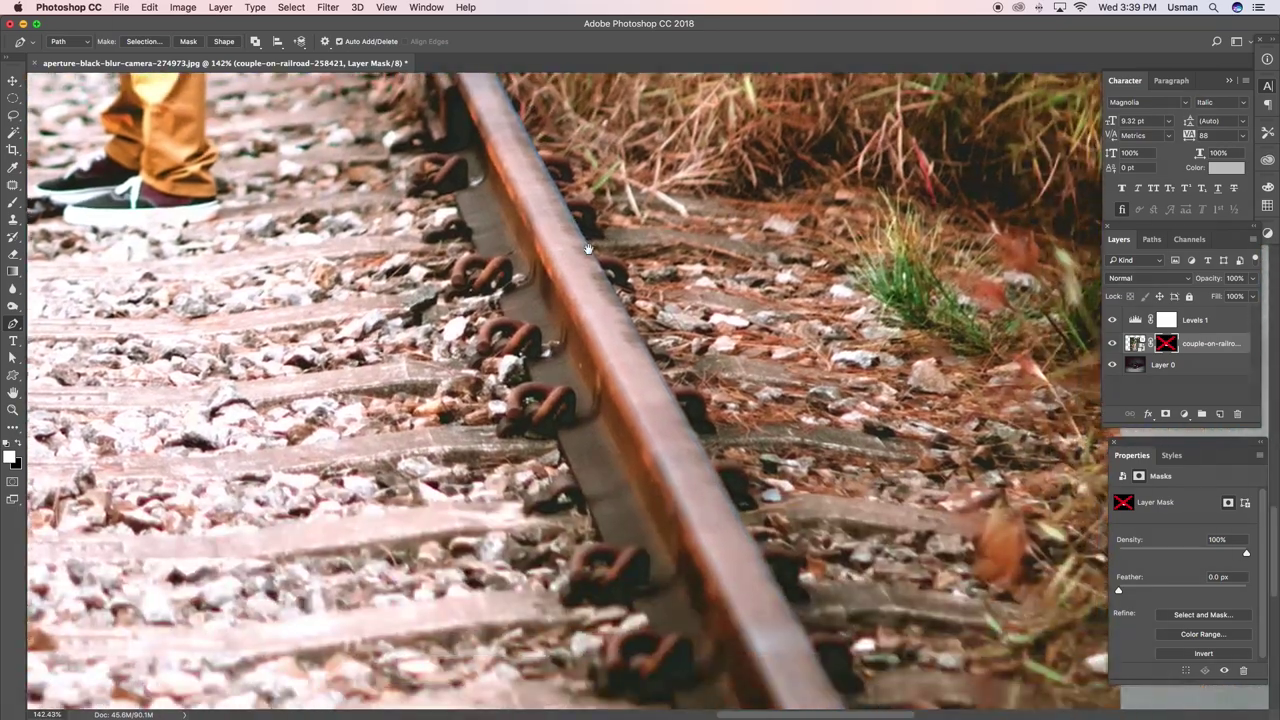
{"action": "left_click_drag", "start_coordinate": [676, 392], "coordinate": [668, 386]}
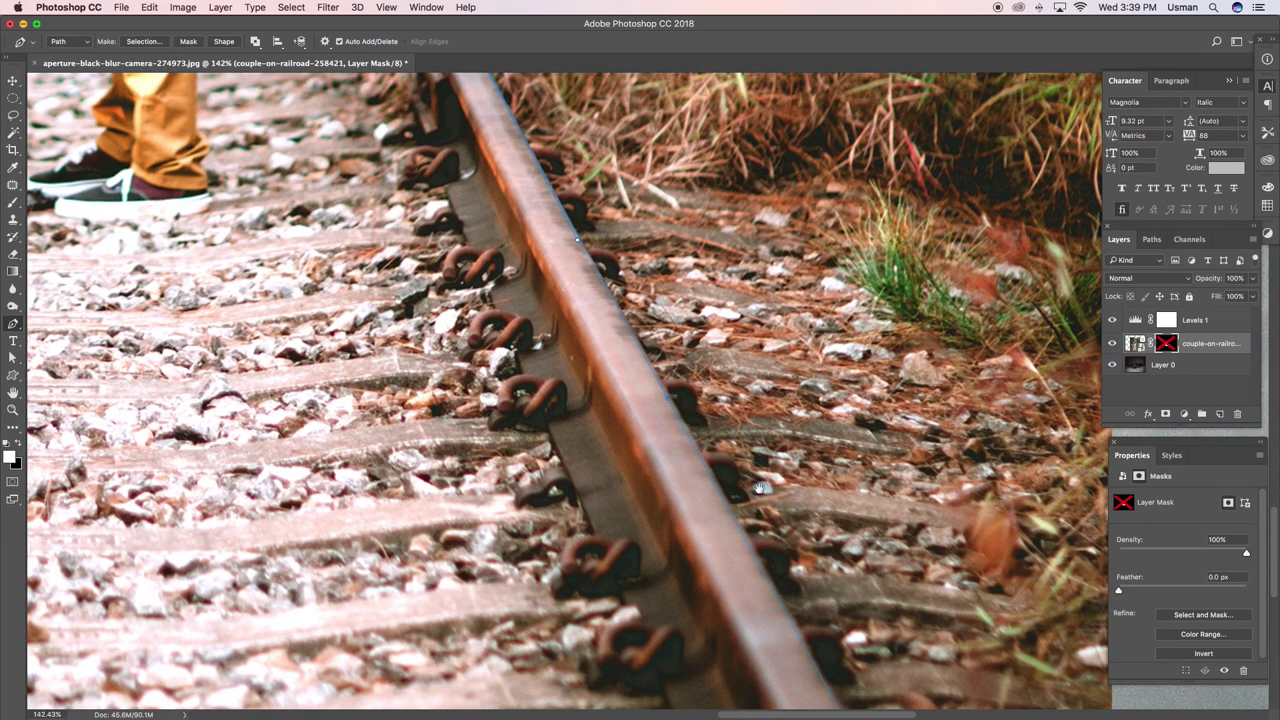
{"action": "left_click_drag", "start_coordinate": [760, 488], "coordinate": [532, 225]}
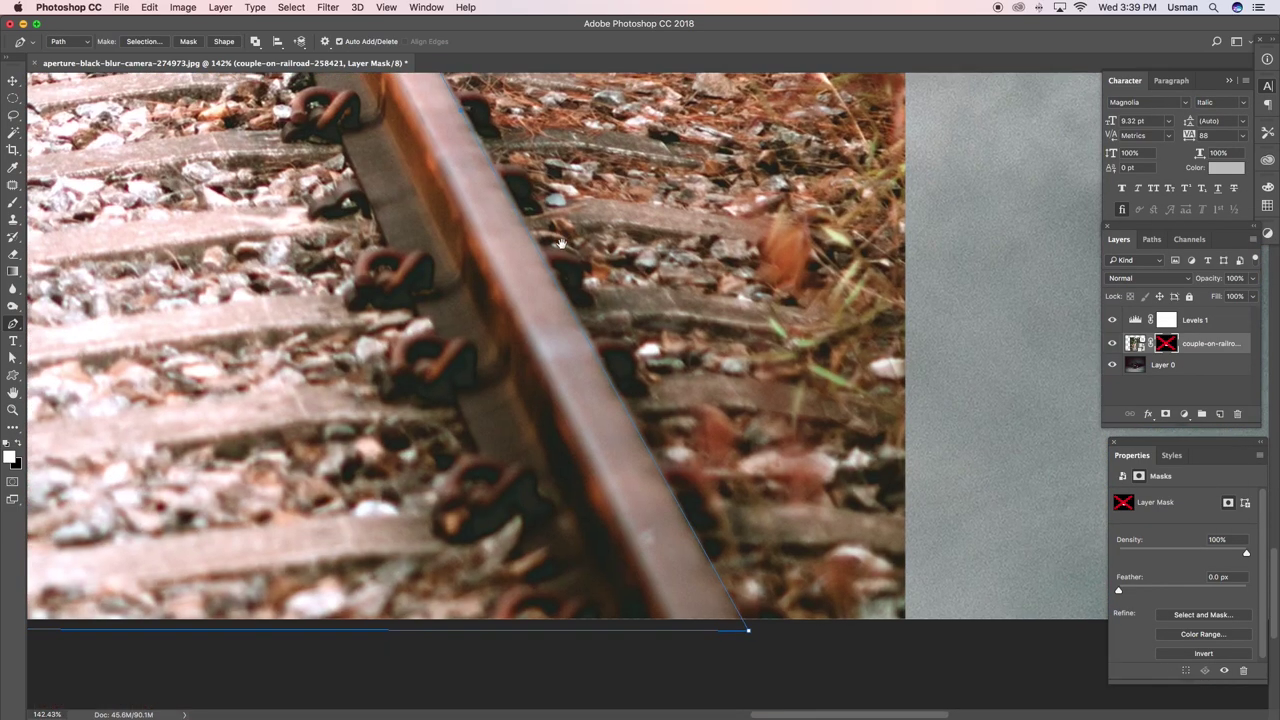
{"action": "left_click", "coordinate": [494, 173]}
{"action": "left_click", "coordinate": [751, 634]}
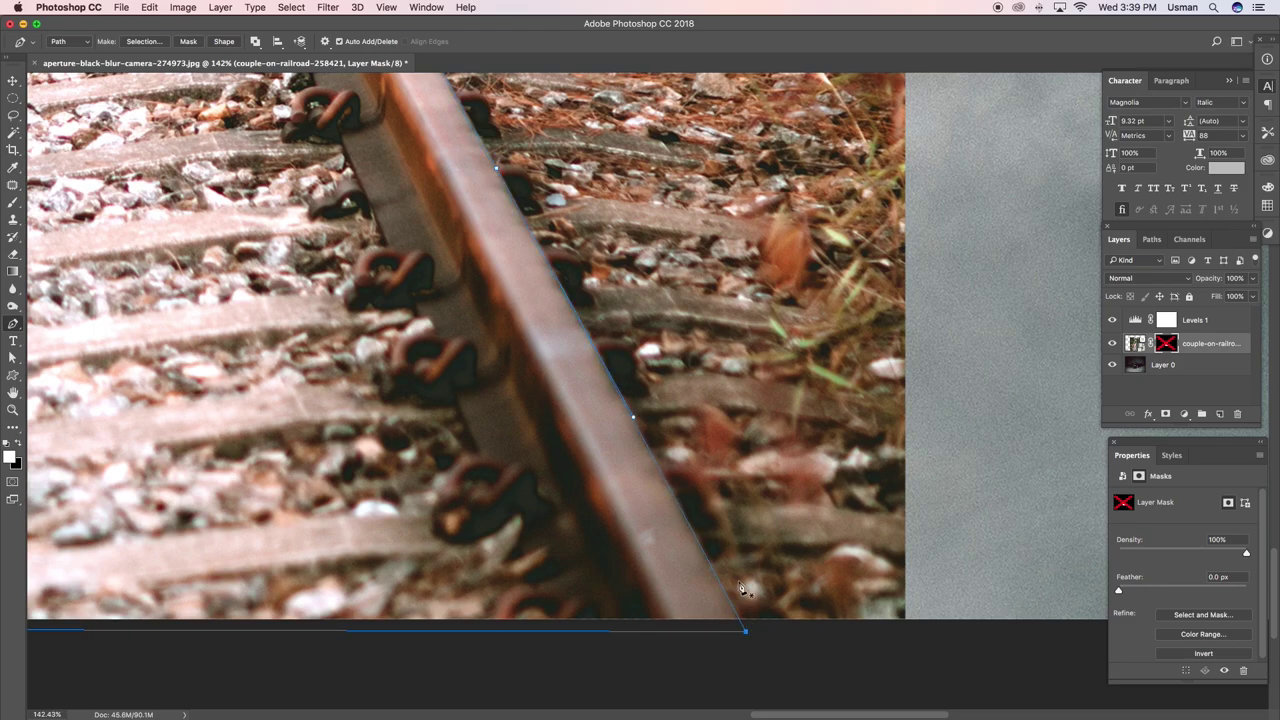
{"action": "key", "text": "super+0"}
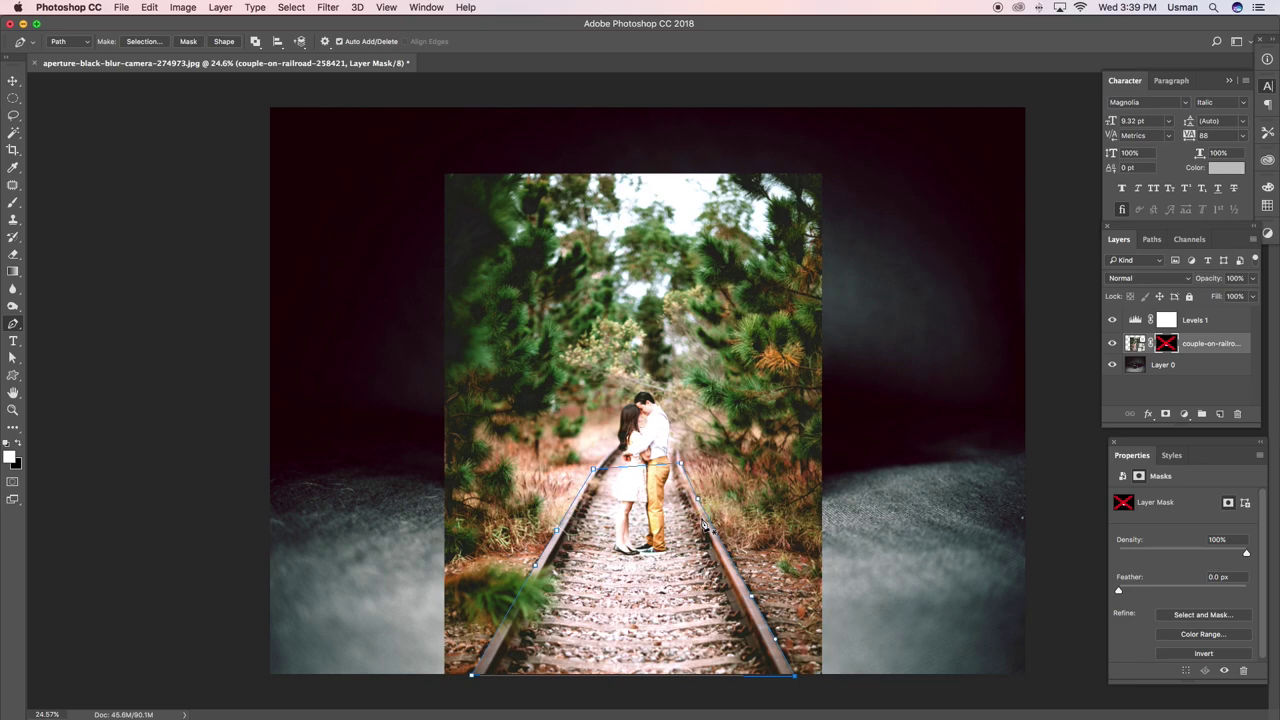
{"action": "key", "text": "ctrl+Return"}
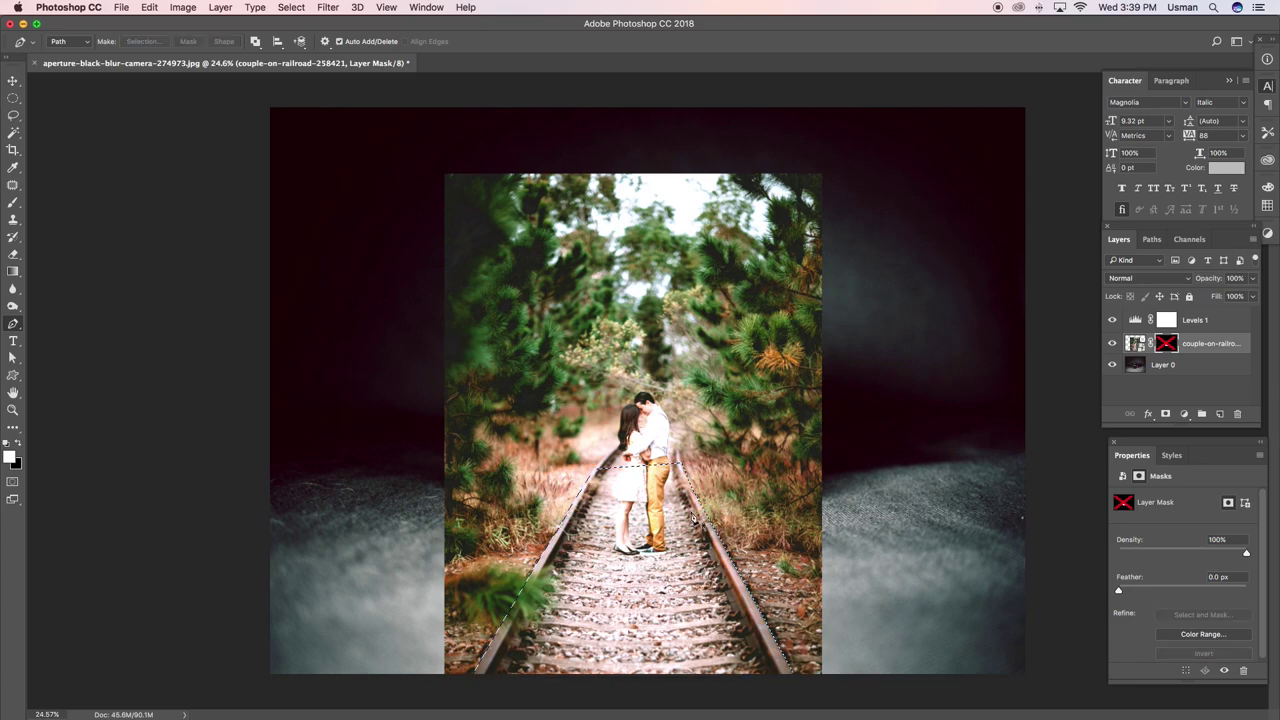
{"action": "left_click", "coordinate": [1166, 344], "text": "shift"}
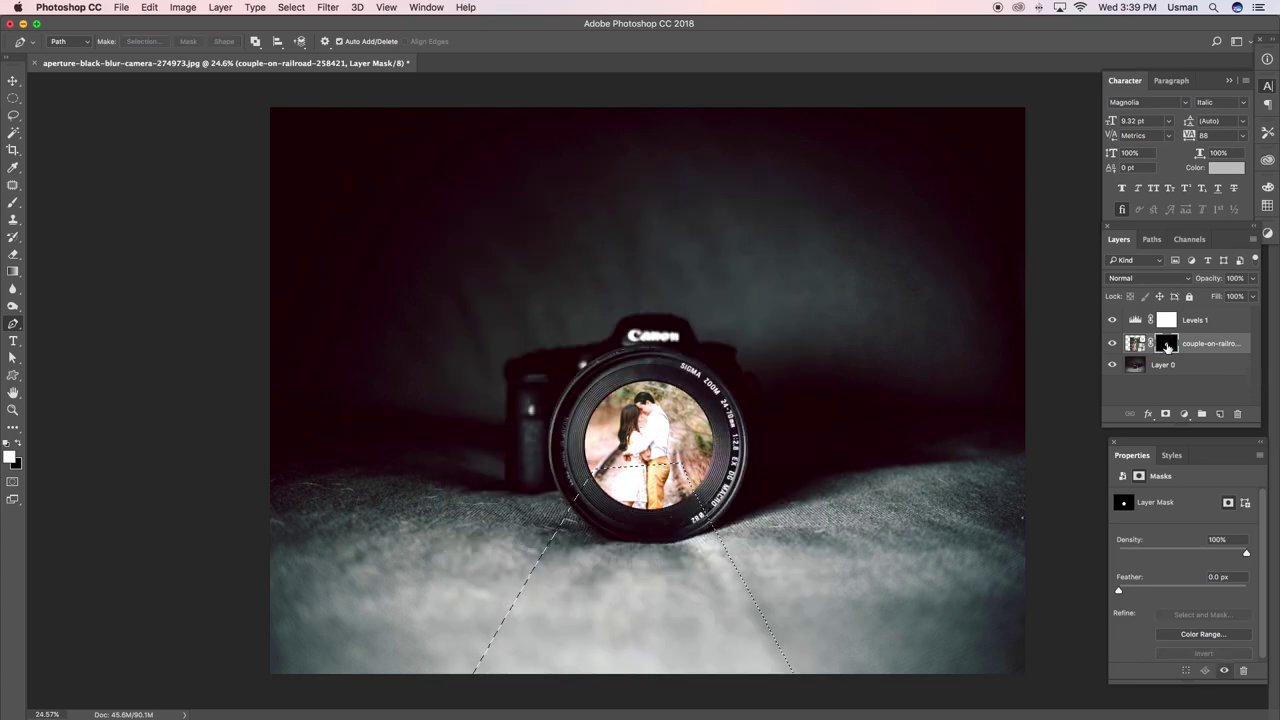
{"action": "key", "text": "alt+BackSpace"}
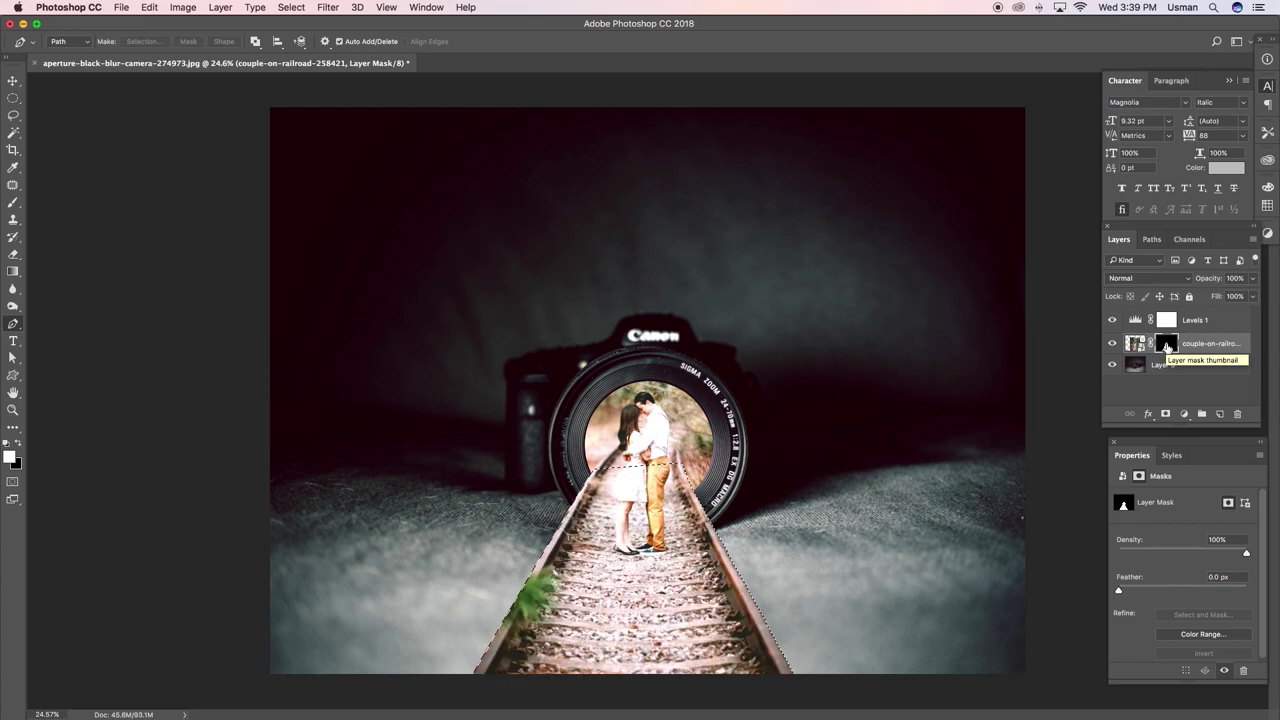
{"action": "key", "text": "ctrl+shift+s"}
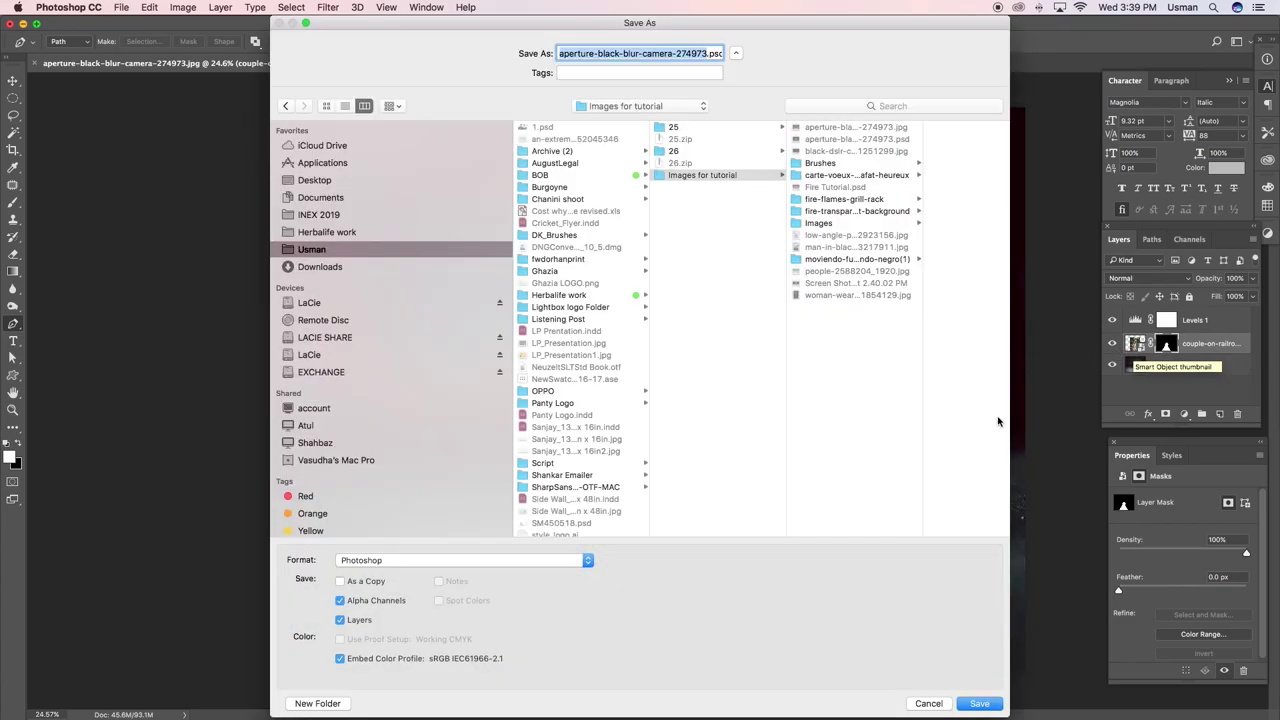
{"action": "left_click", "coordinate": [938, 702]}
{"action": "key", "text": "z"}
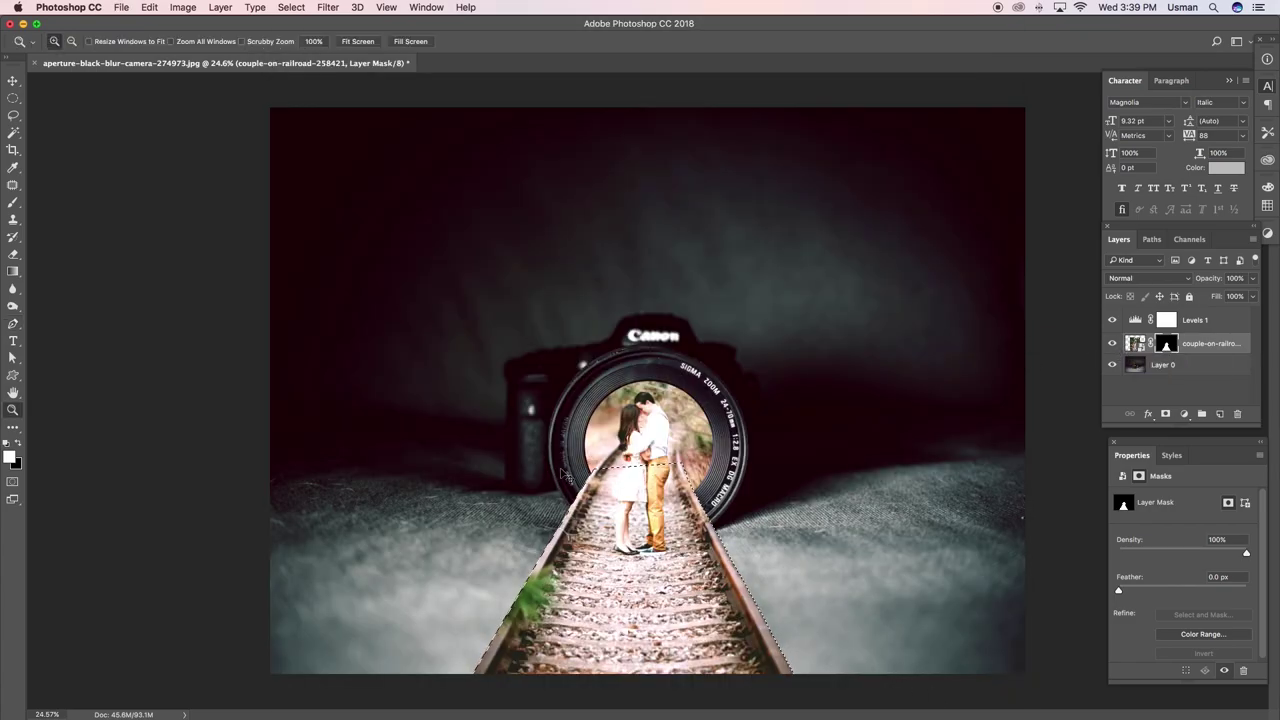
{"action": "scroll", "coordinate": [721, 666], "scroll_direction": "up", "scroll_amount": 5}
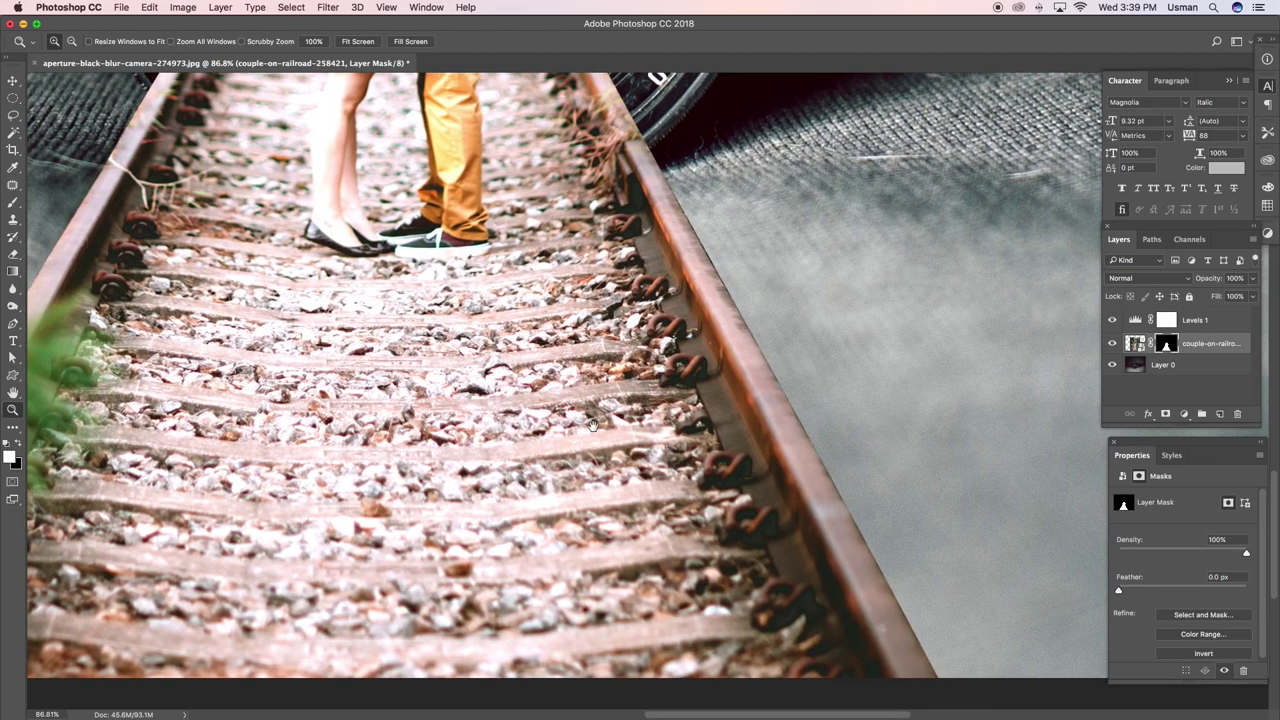
{"action": "key", "text": "ctrl+0"}
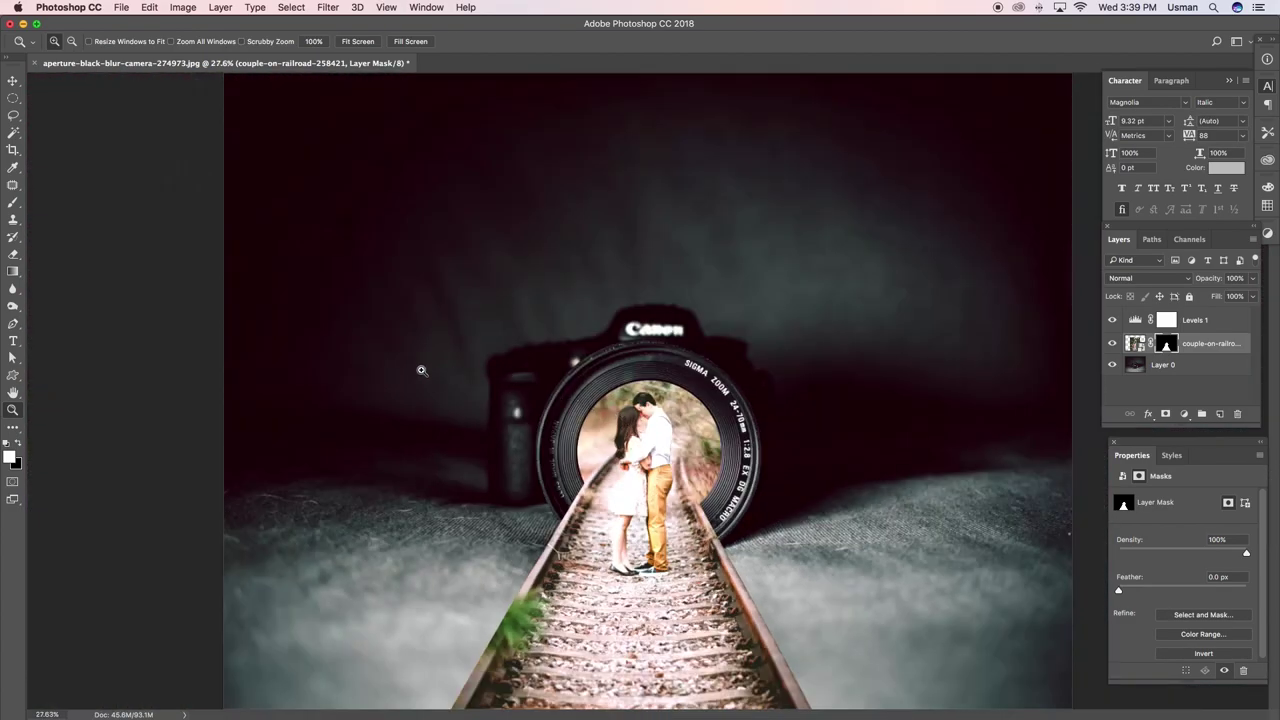
{"action": "left_click_drag", "start_coordinate": [421, 370], "coordinate": [860, 695]}
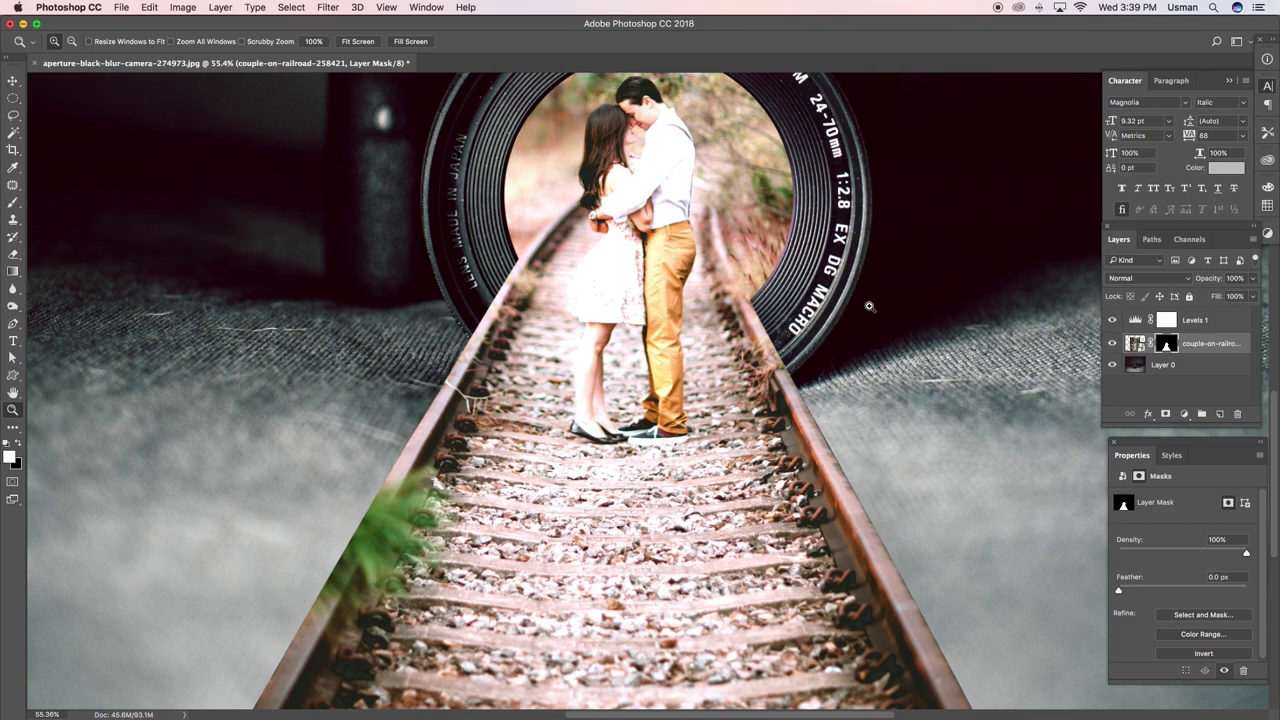
{"action": "left_click_drag", "start_coordinate": [663, 242], "coordinate": [905, 420]}
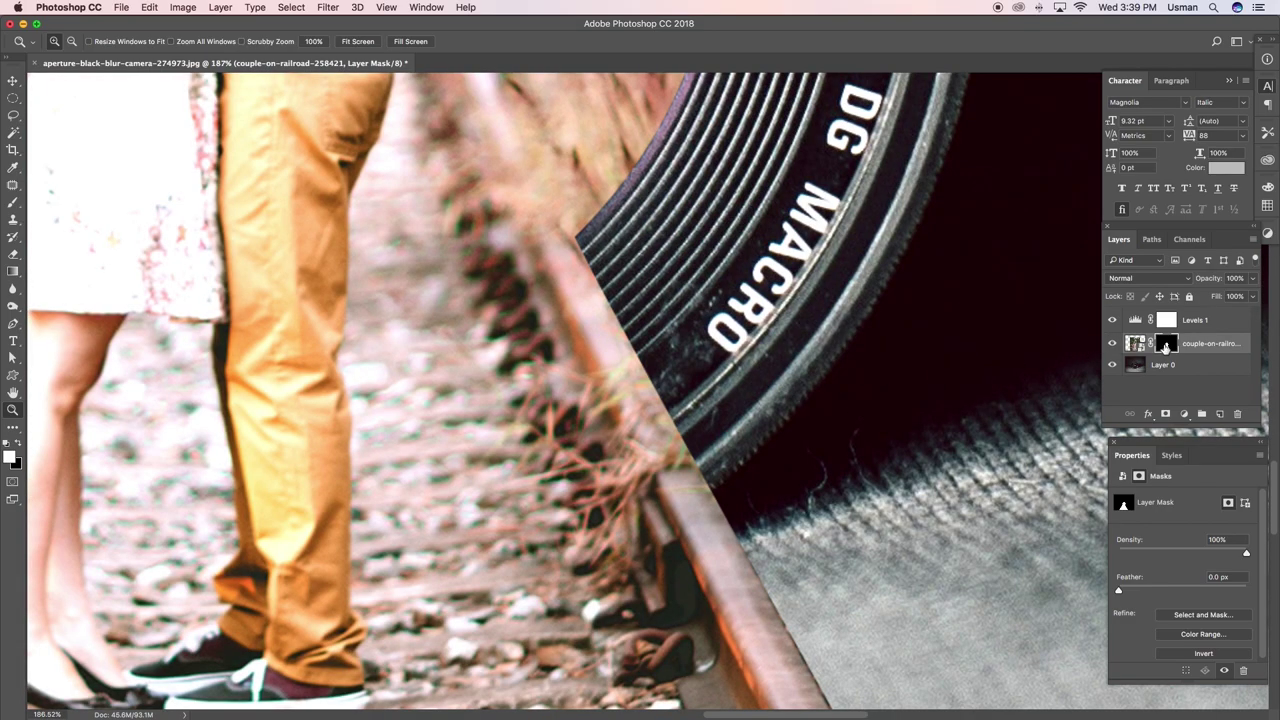
Blur the railroad layer's mask with a 0.5-pixel Gaussian Blur, viewing the mask alone.
{"action": "left_click", "coordinate": [1167, 346], "text": "alt"}
{"action": "left_click_drag", "start_coordinate": [466, 146], "coordinate": [648, 317]}
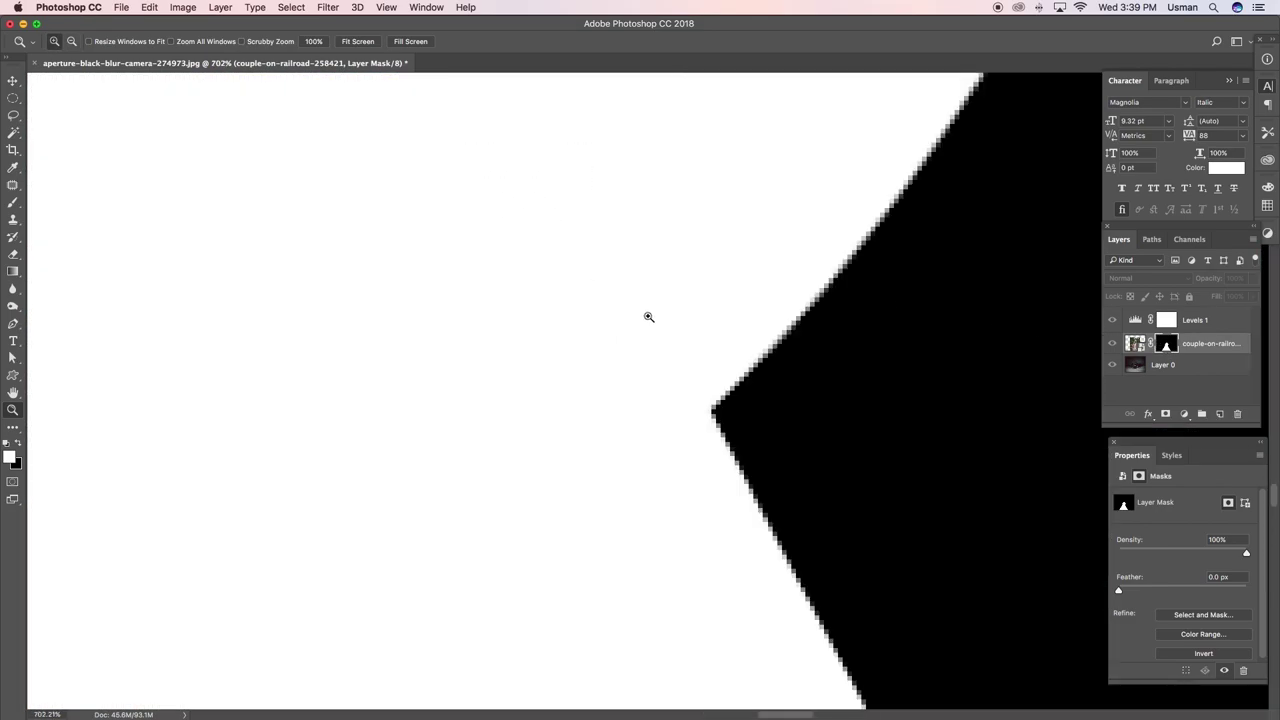
{"action": "scroll", "coordinate": [497, 207], "scroll_direction": "right", "scroll_amount": 5}
{"action": "left_click", "coordinate": [328, 7]}
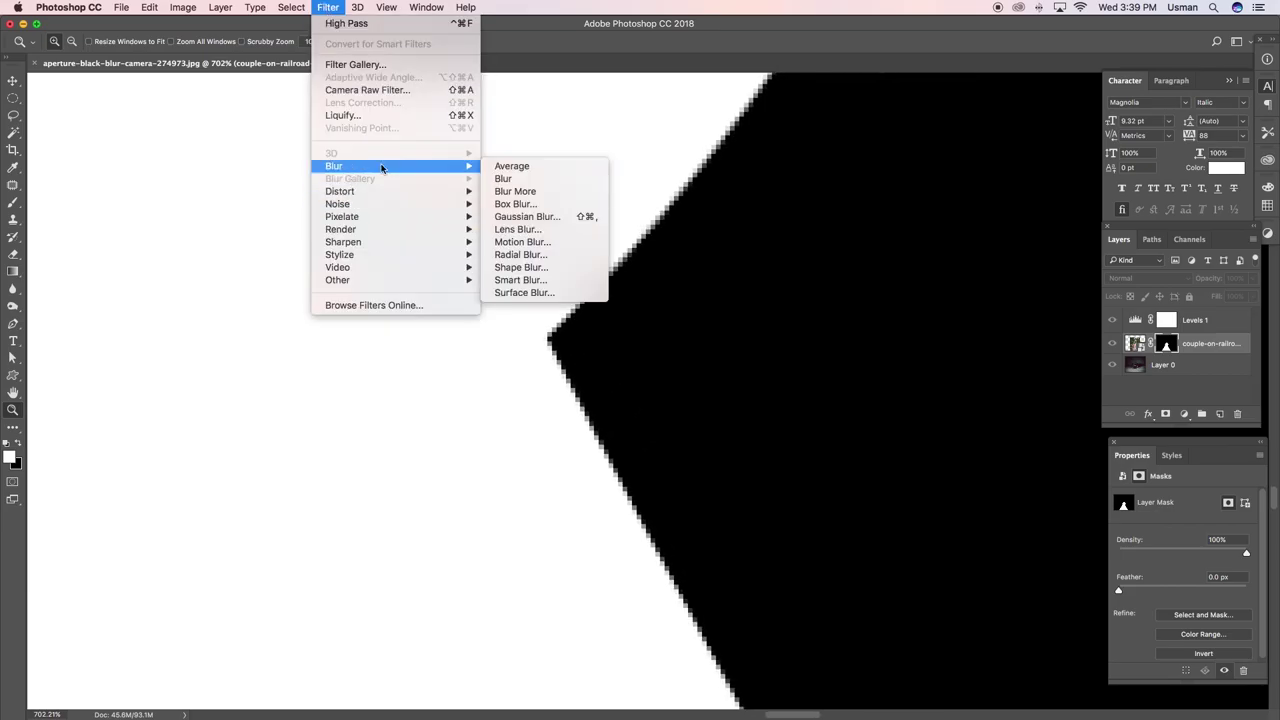
{"action": "mouse_move", "coordinate": [259, 146]}
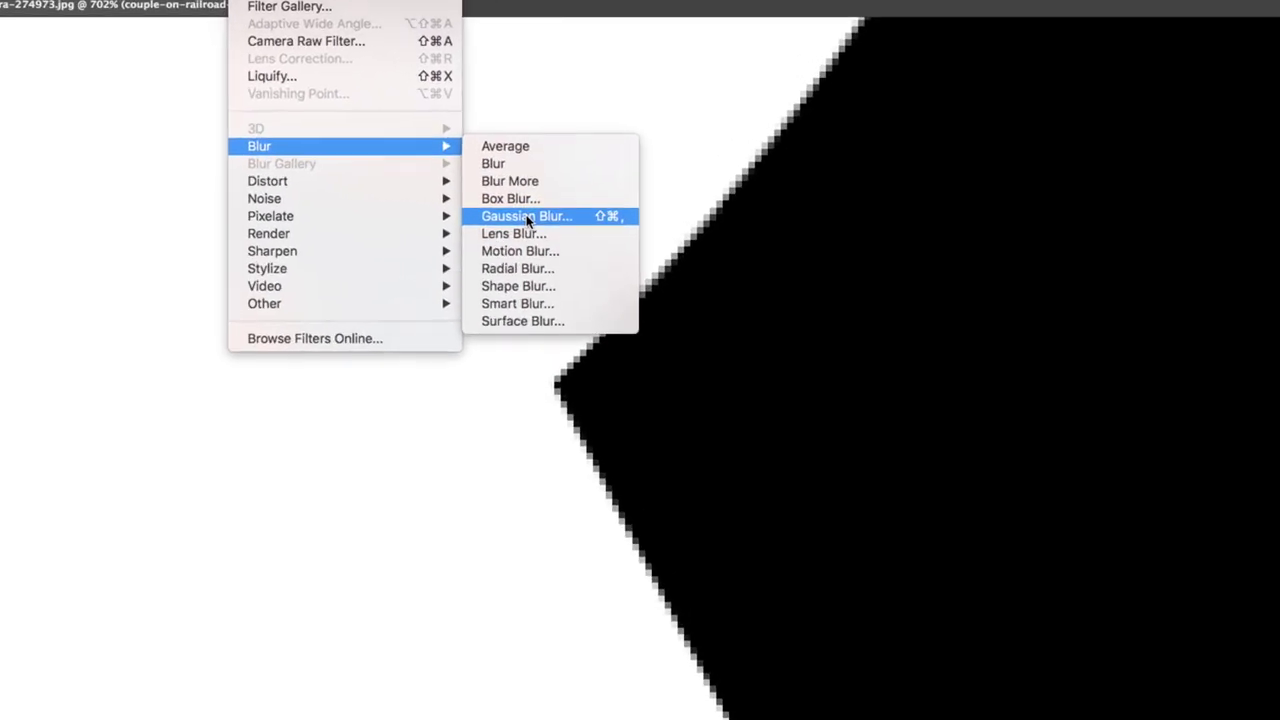
{"action": "left_click", "coordinate": [525, 215]}
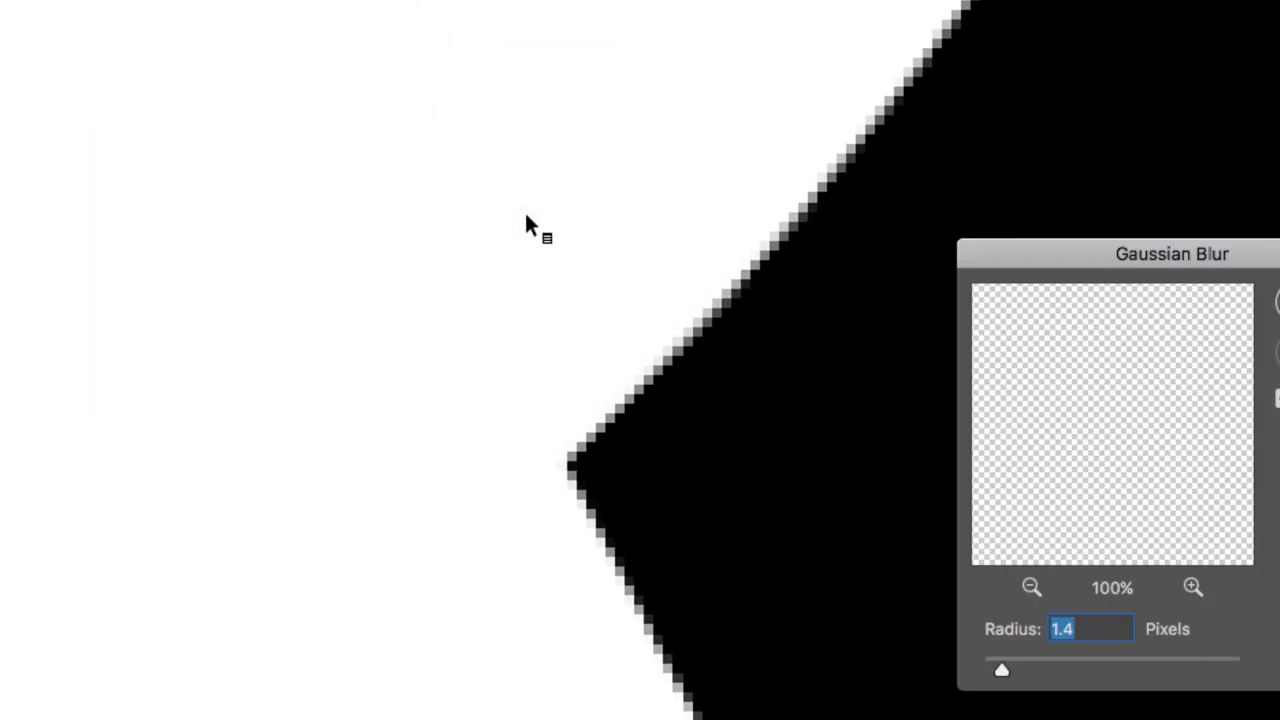
{"action": "type", "text": ".5"}
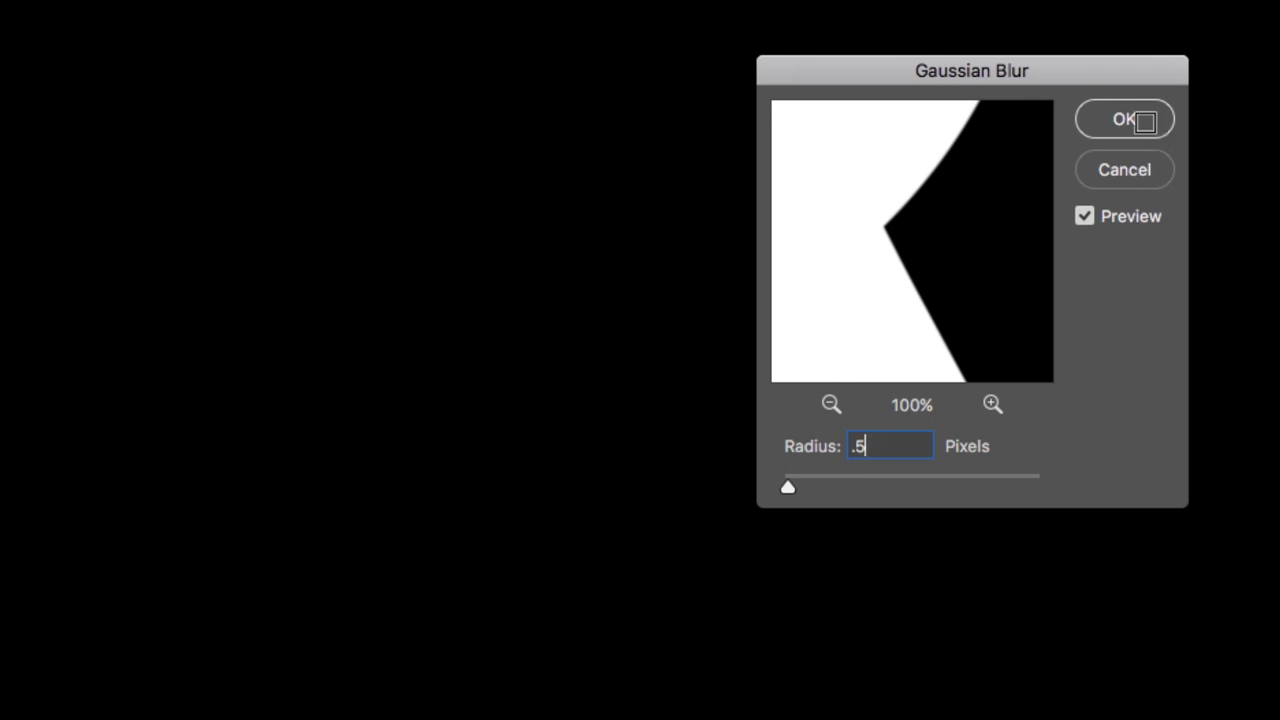
{"action": "left_click", "coordinate": [1145, 121]}
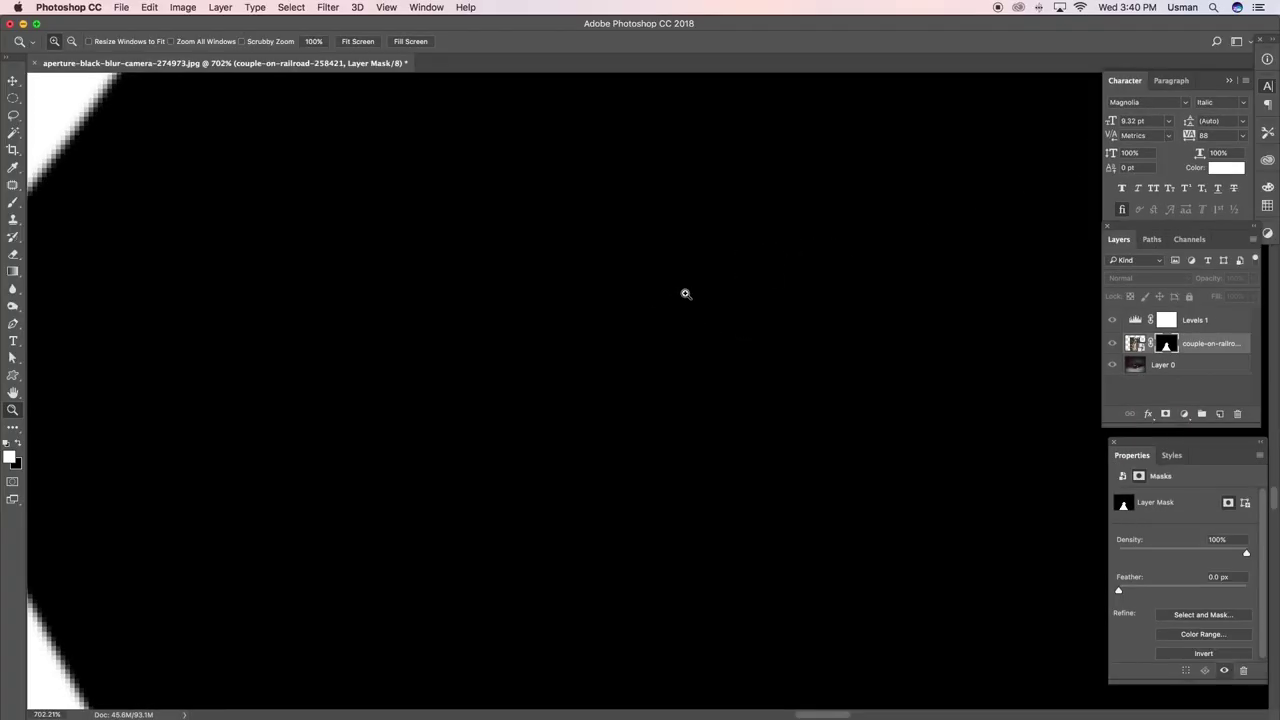
{"action": "key", "text": "ctrl+0"}
Add a new Layer 1 above Levels 1 and paint a soft peach dab over the lens.
{"action": "left_click", "coordinate": [1165, 350], "text": "alt"}
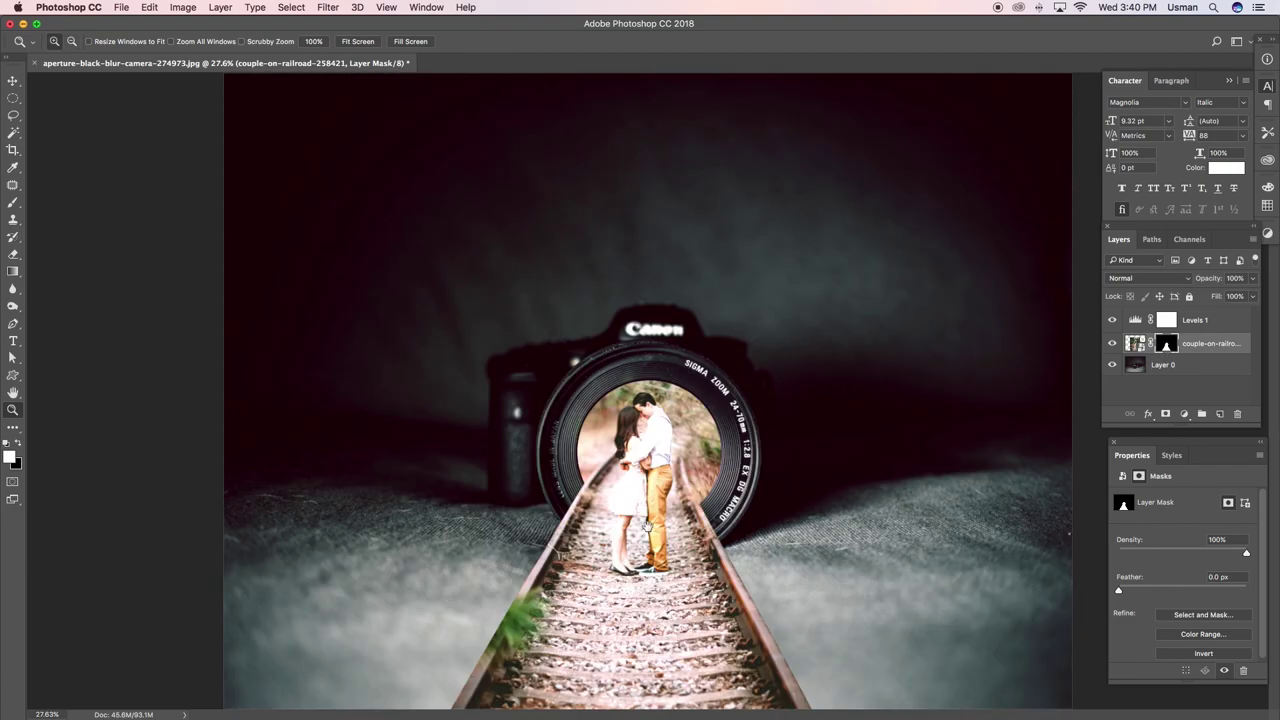
{"action": "left_click", "coordinate": [1188, 322]}
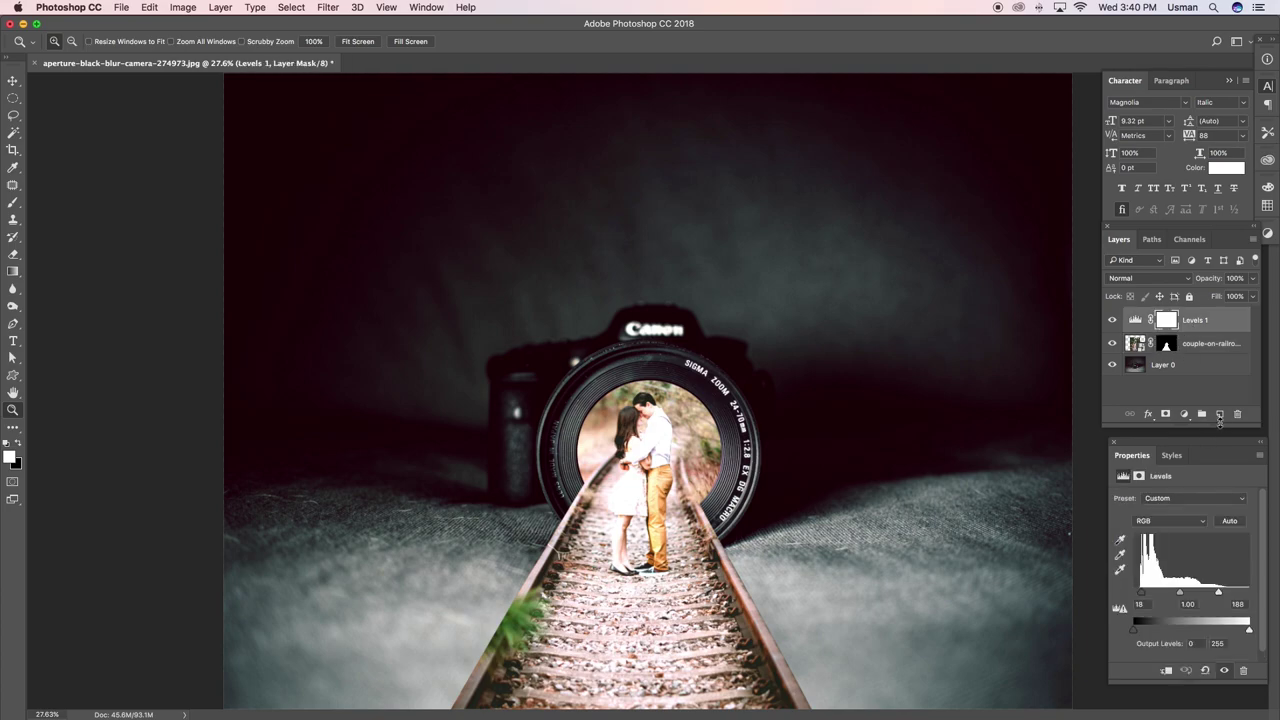
{"action": "left_click", "coordinate": [1219, 414]}
{"action": "left_click_drag", "start_coordinate": [418, 258], "coordinate": [894, 594]}
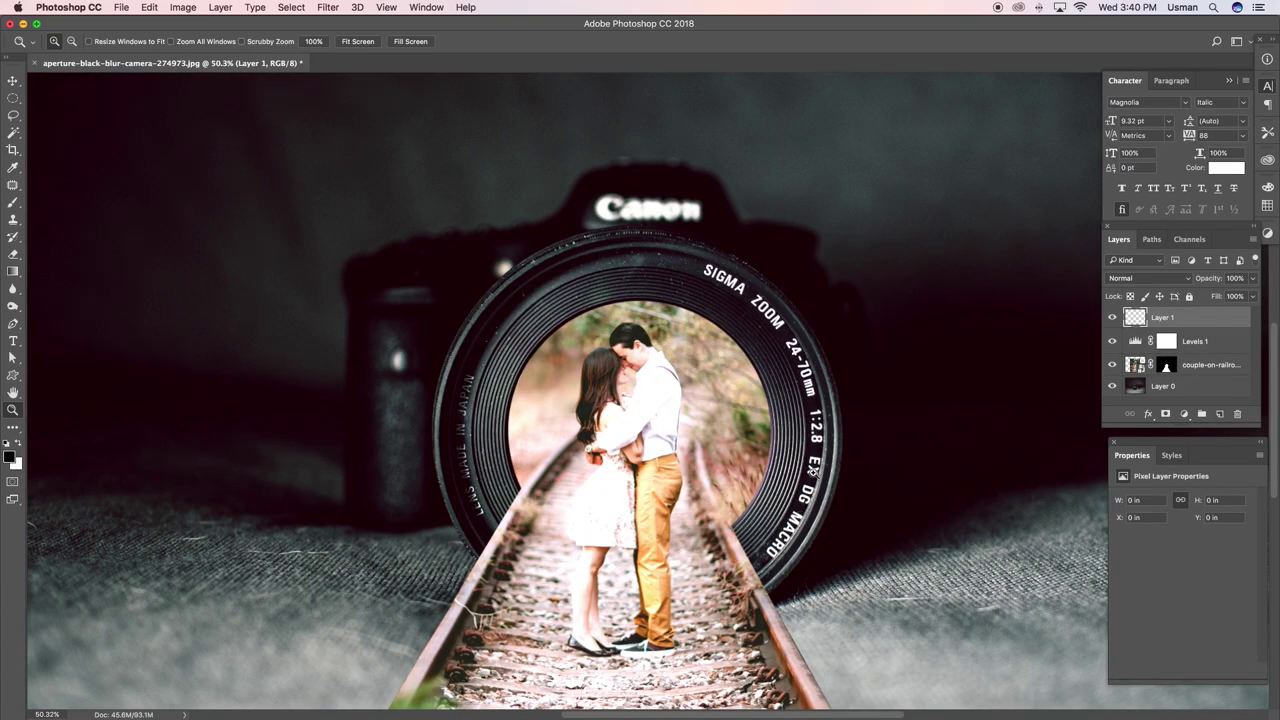
{"action": "key", "text": "b"}
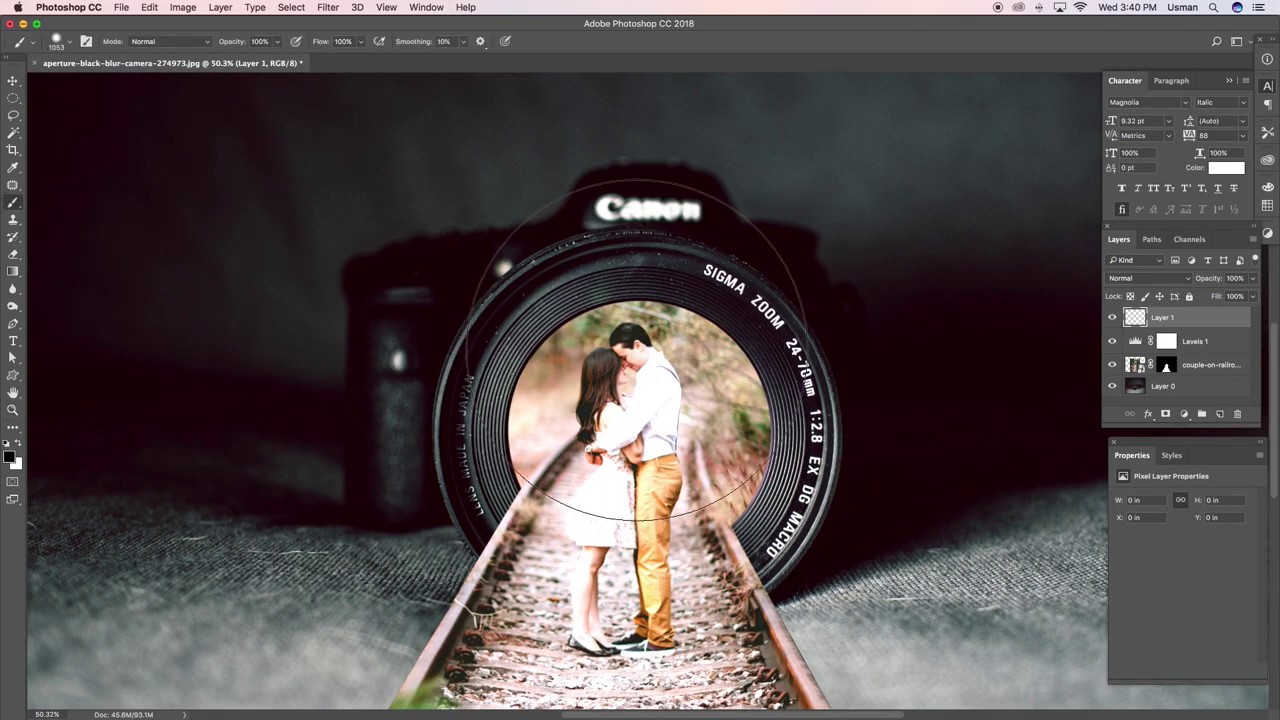
{"action": "left_click", "coordinate": [640, 310]}
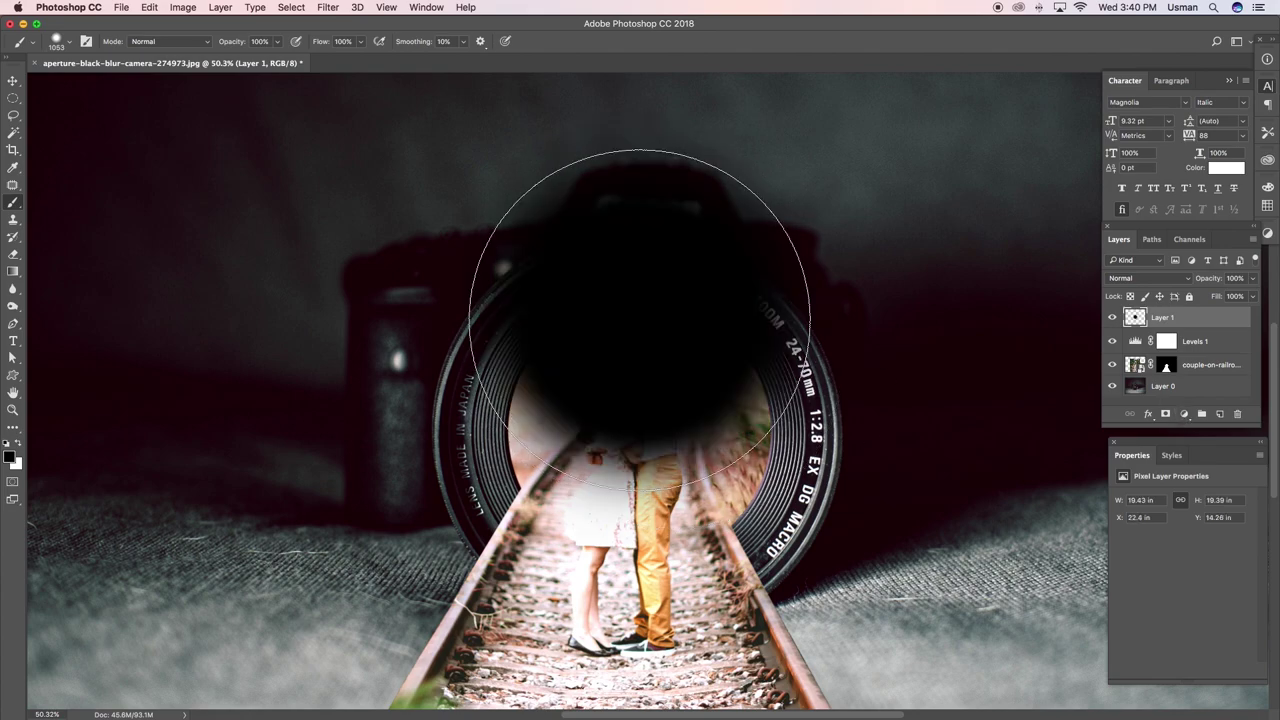
{"action": "key", "text": "ctrl+z"}
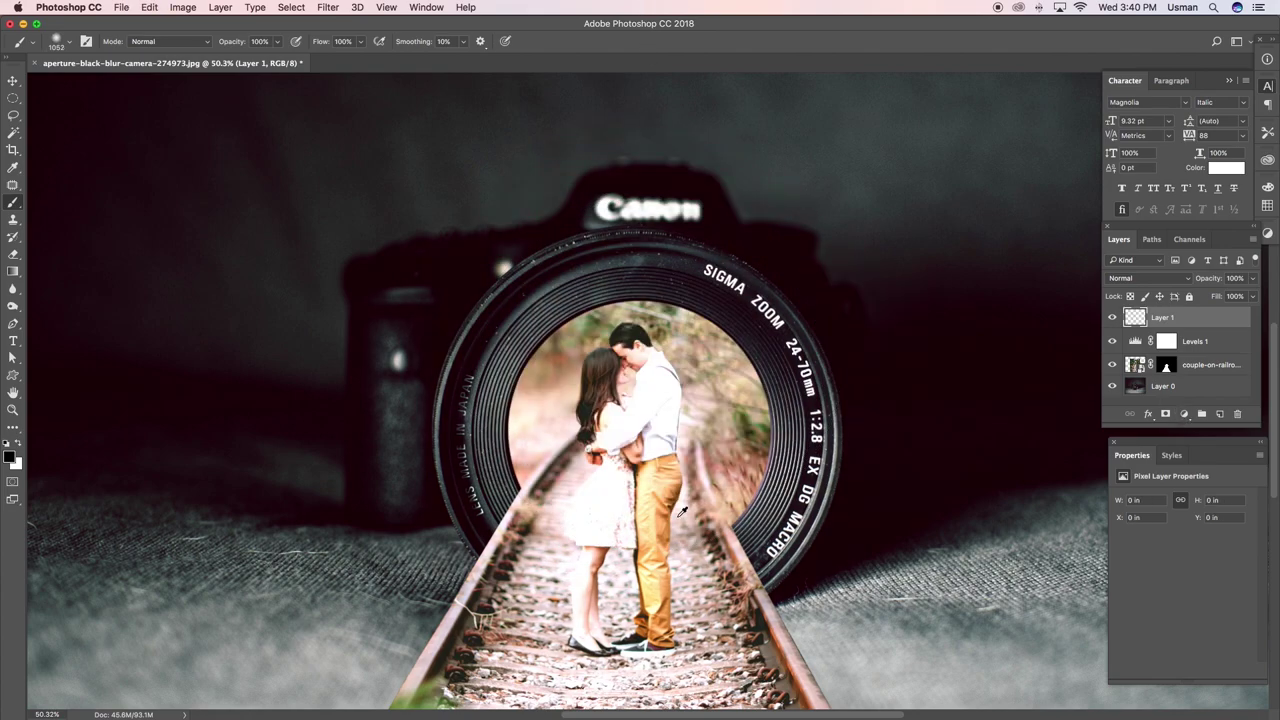
{"action": "left_click", "coordinate": [664, 473], "text": "alt"}
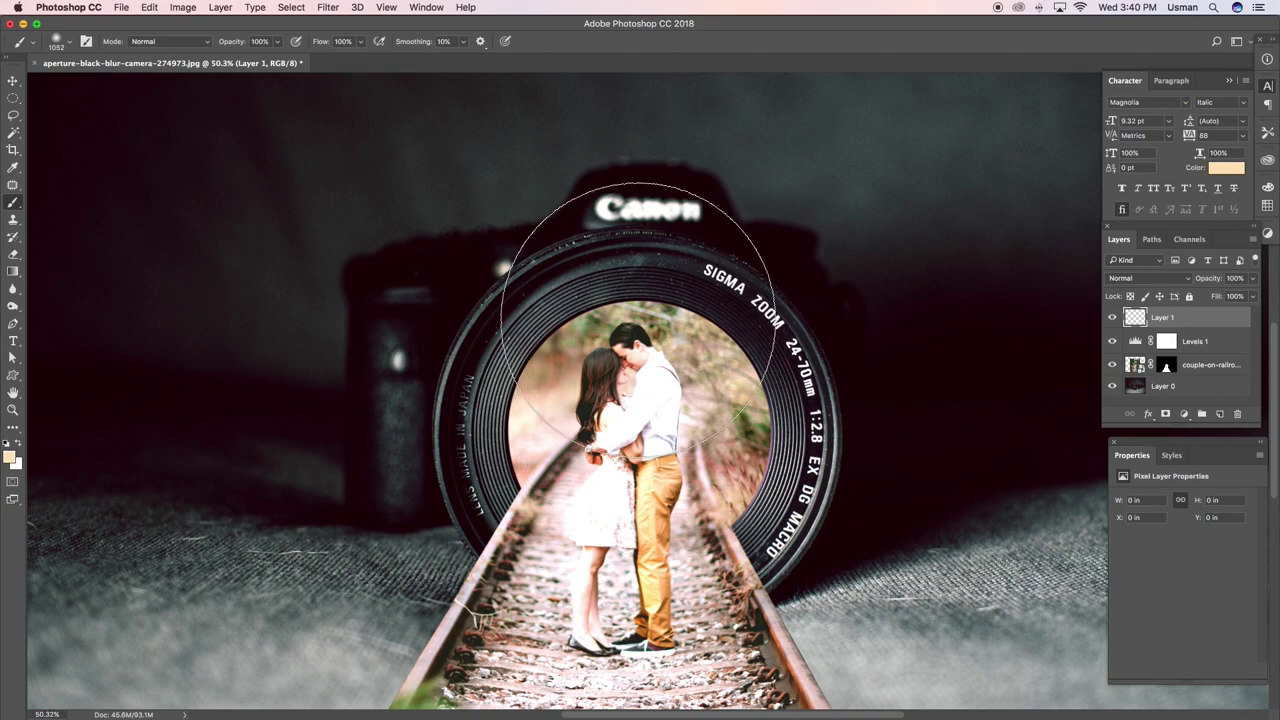
{"action": "left_click", "coordinate": [630, 315]}
Set Layer 1 to 50% opacity and size the eraser to about 582.
{"action": "key", "text": "v"}
{"action": "key", "text": "5"}
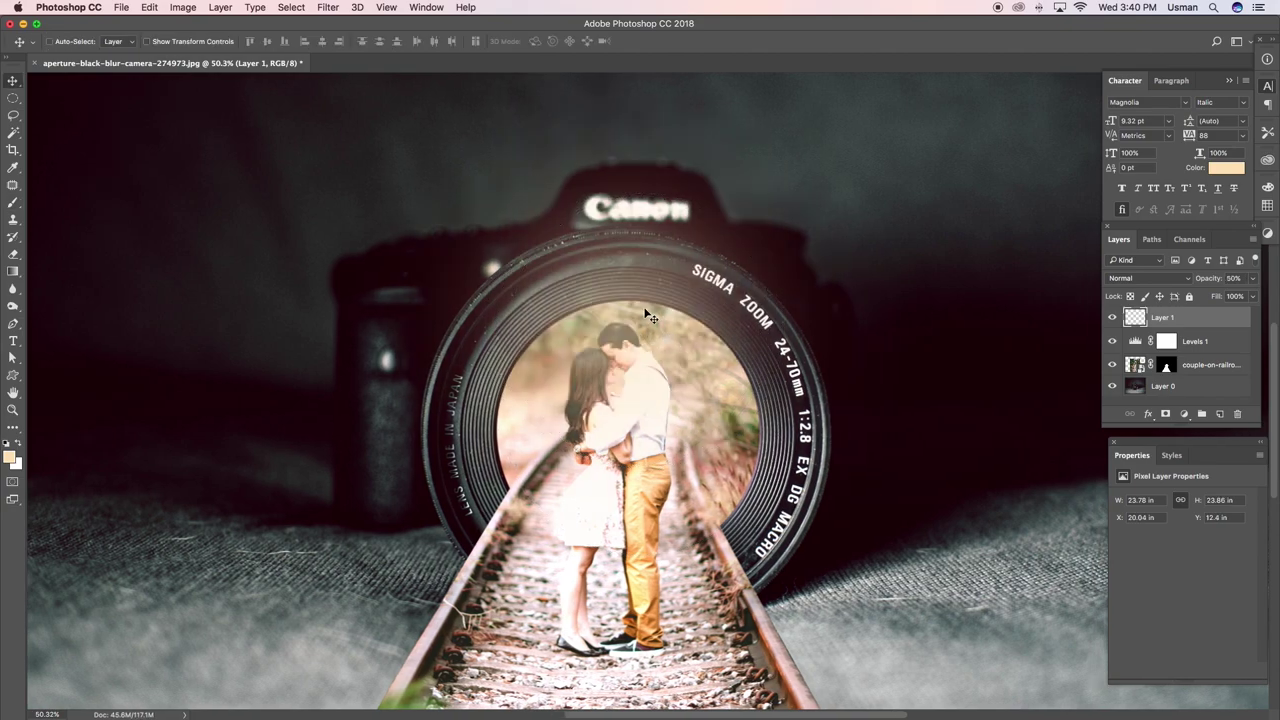
{"action": "key", "text": "e"}
{"action": "left_click_drag", "start_coordinate": [665, 286], "coordinate": [725, 268]}
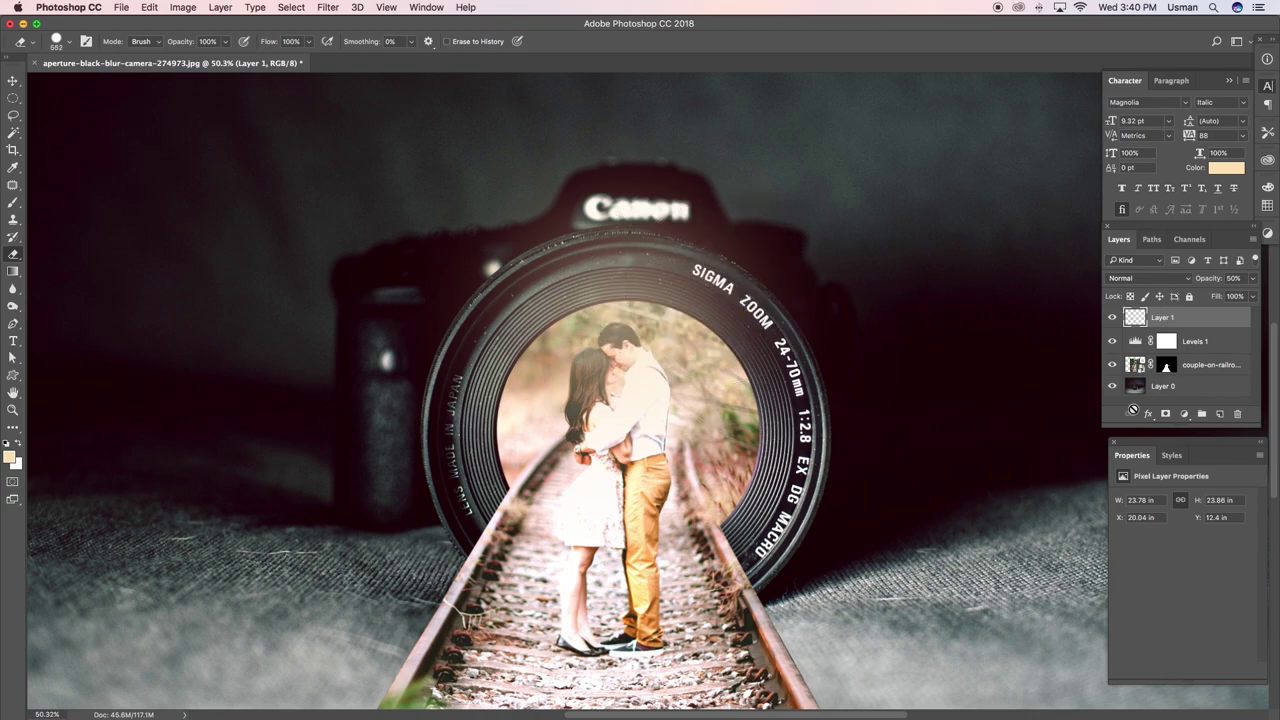
Erase the glow outside the inverted railroad-mask selection, then deselect.
{"action": "left_click", "coordinate": [1166, 368], "text": "super"}
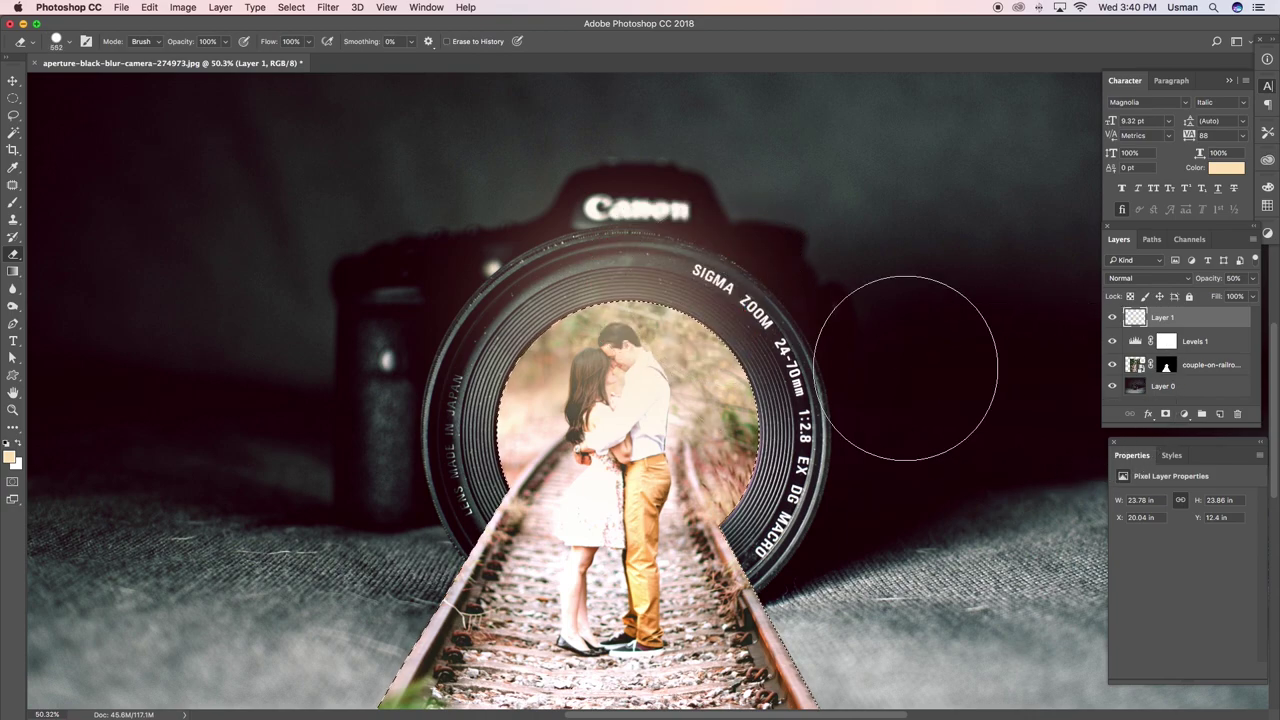
{"action": "scroll", "coordinate": [670, 318], "scroll_direction": "down", "scroll_amount": 6}
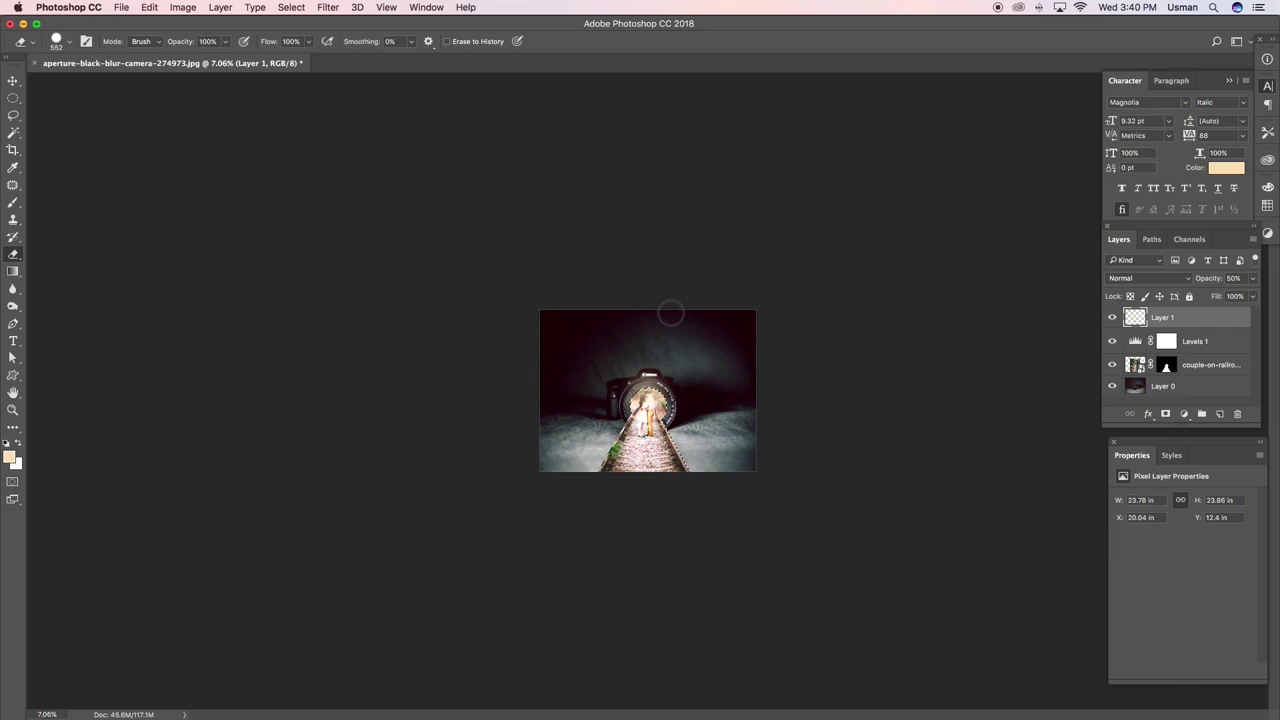
{"action": "scroll", "coordinate": [672, 314], "scroll_direction": "up", "scroll_amount": 4}
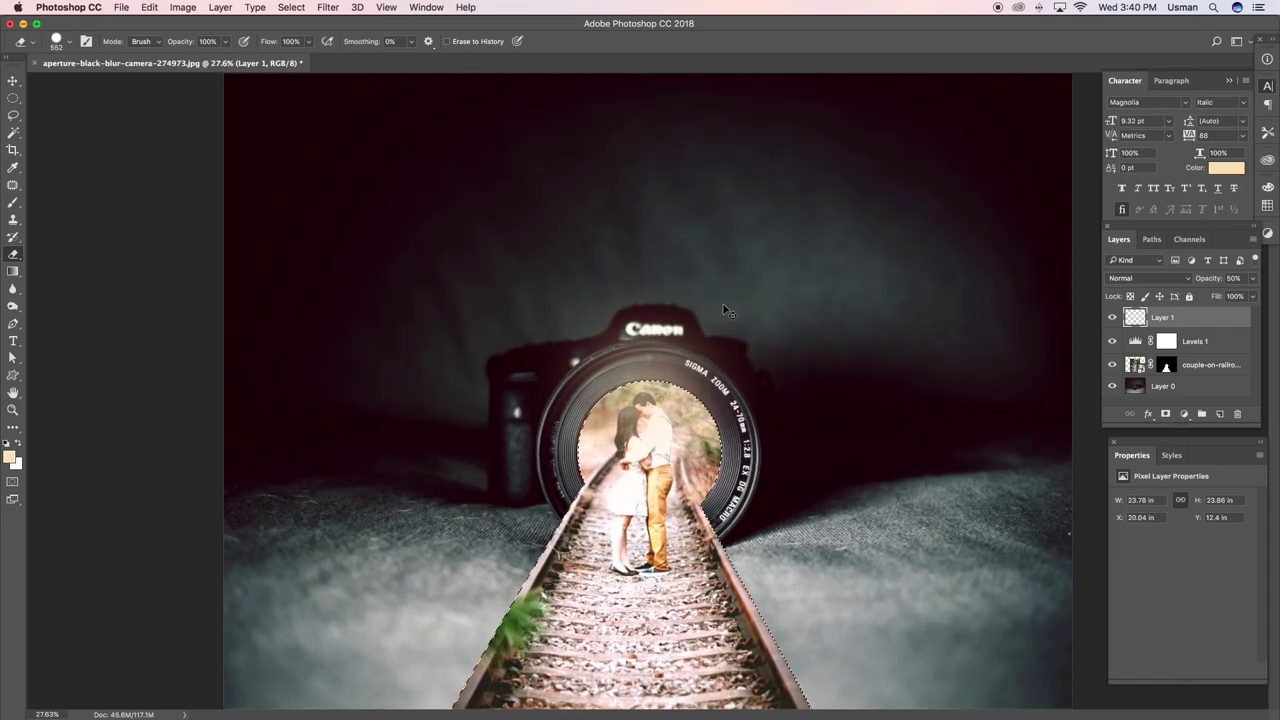
{"action": "left_click", "coordinate": [291, 7]}
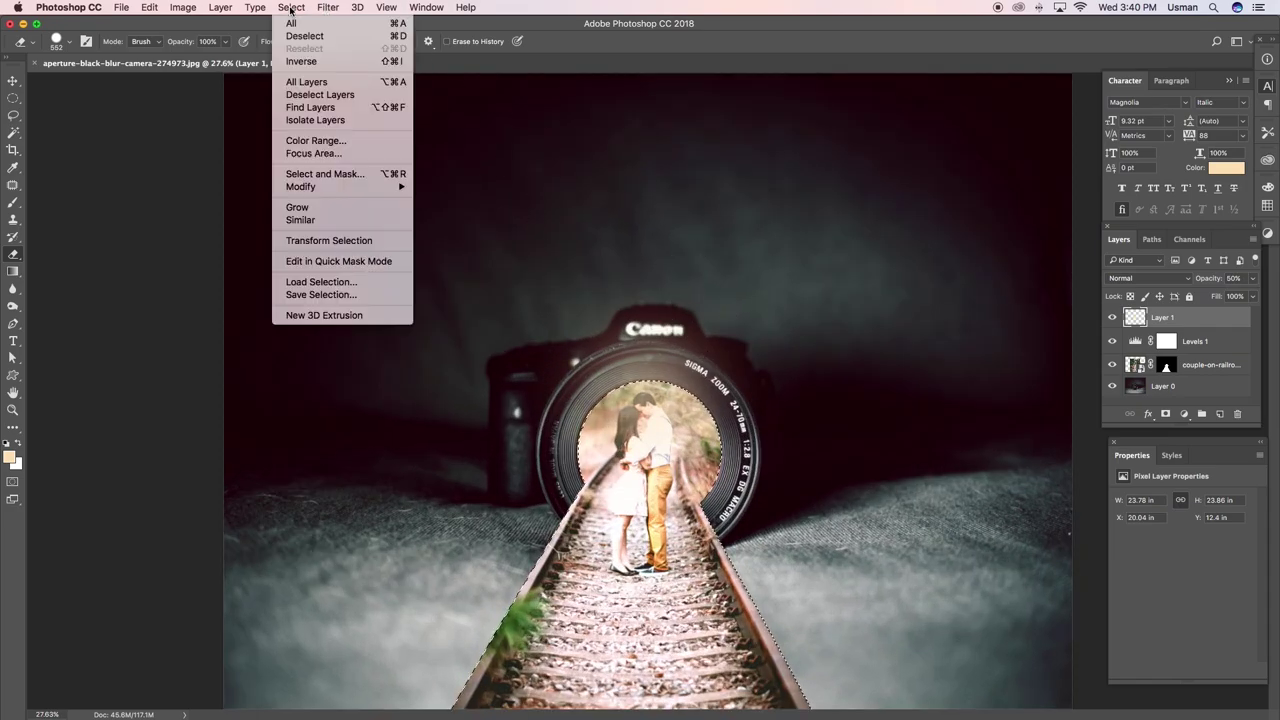
{"action": "left_click", "coordinate": [301, 61]}
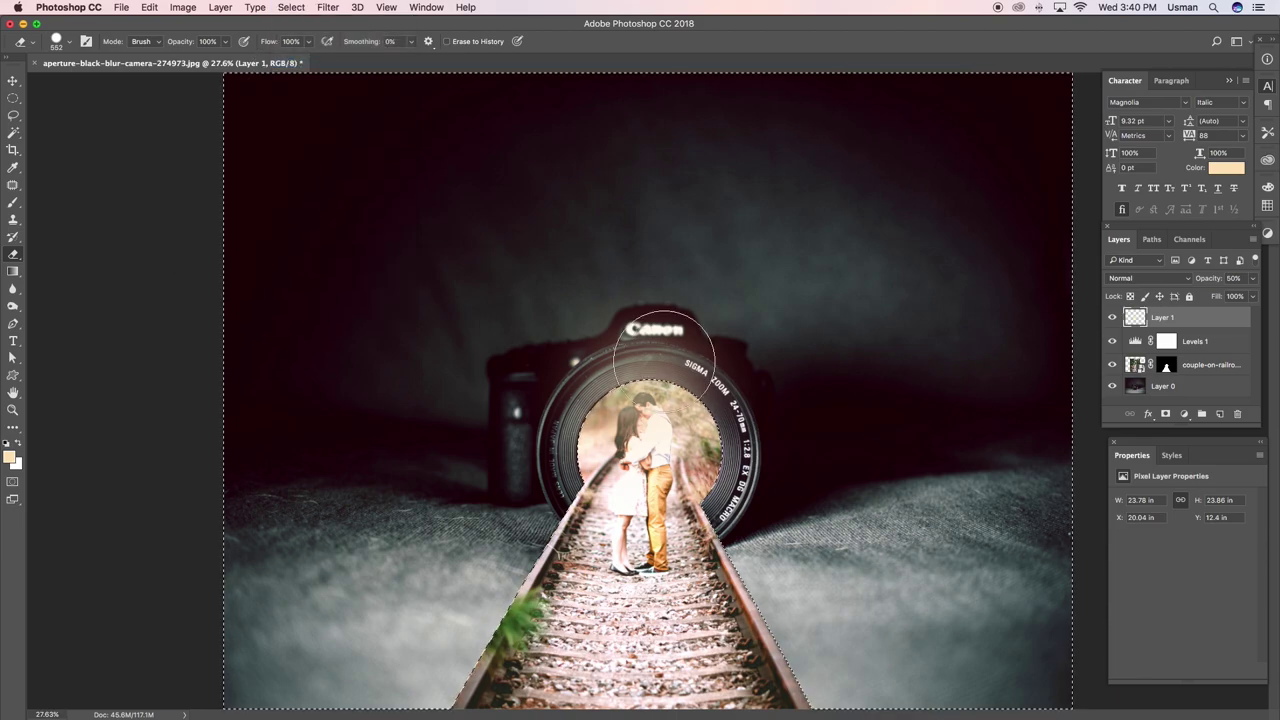
{"action": "mouse_move", "coordinate": [757, 386]}
{"action": "left_mouse_down"}
{"action": "mouse_move", "coordinate": [582, 377]}
{"action": "mouse_move", "coordinate": [529, 414]}
{"action": "left_mouse_up"}
{"action": "key", "text": "bracketright"}
{"action": "key", "text": "bracketright"}
{"action": "key", "text": "bracketright"}
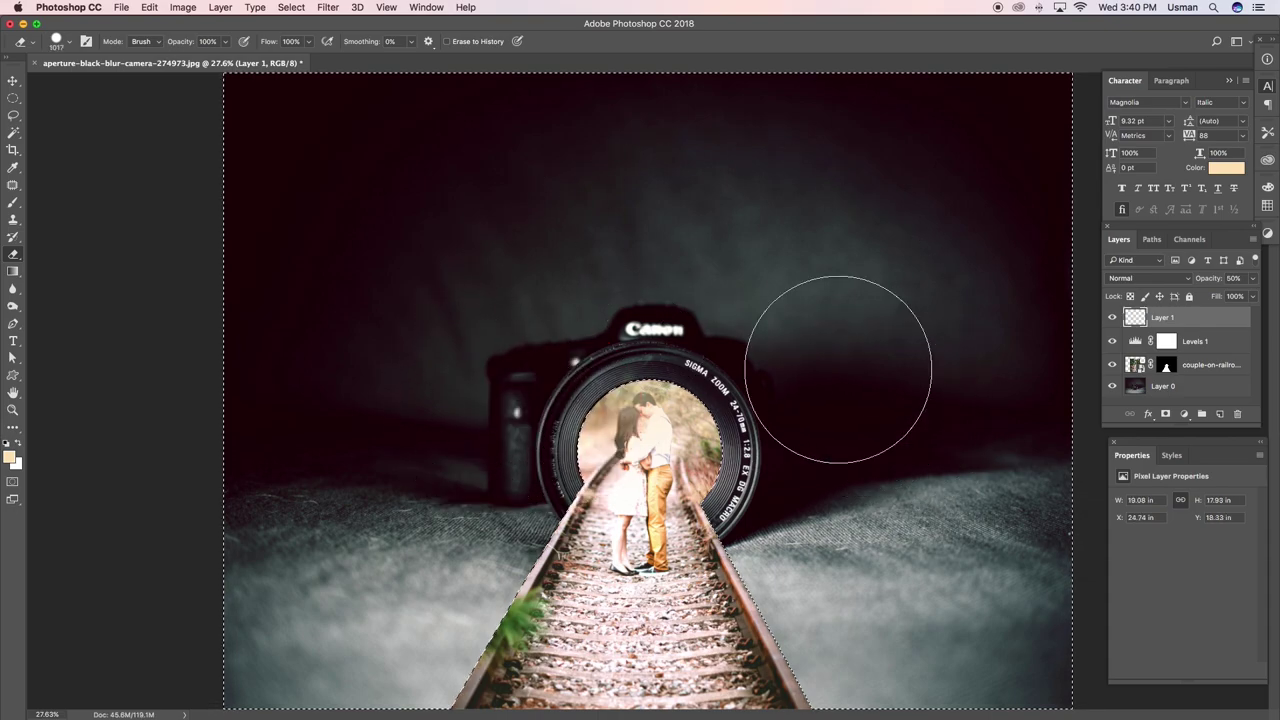
{"action": "left_click_drag", "start_coordinate": [525, 173], "coordinate": [551, 171]}
{"action": "key", "text": "ctrl+d"}
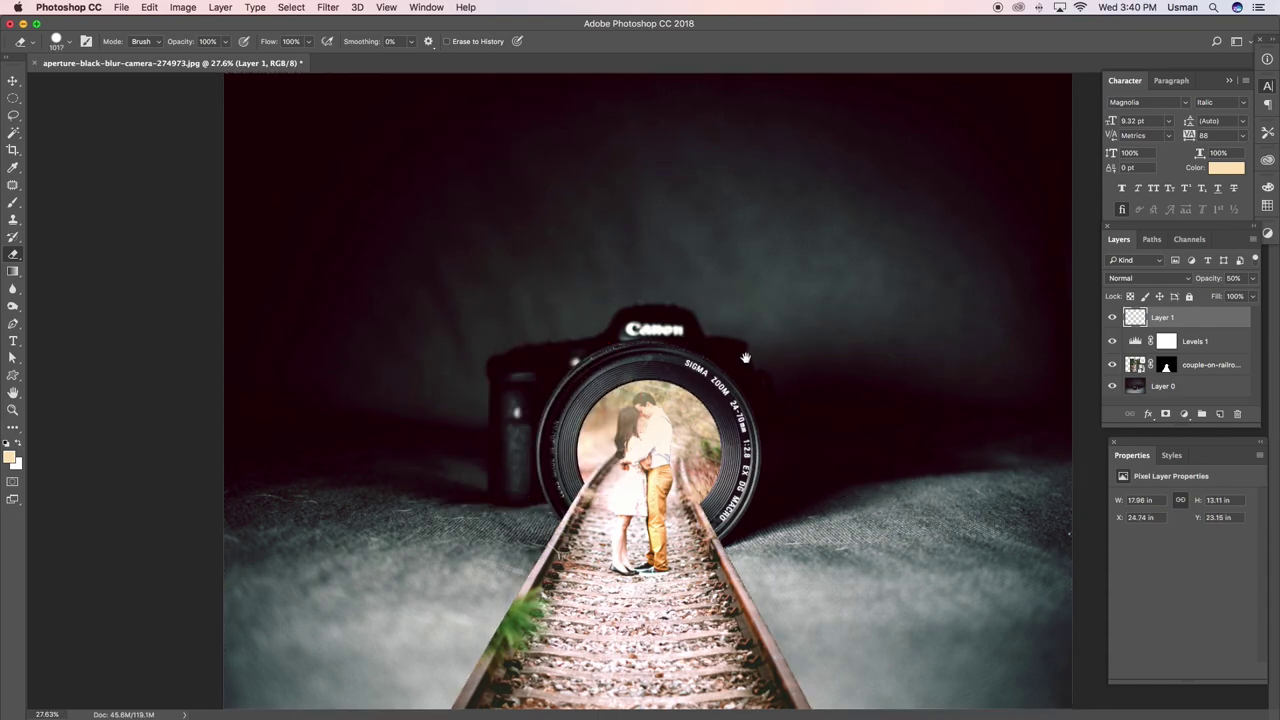
On the railroad layer's mask, shrink the brush and softly erase along the left rail edge.
{"action": "left_click", "coordinate": [1166, 364]}
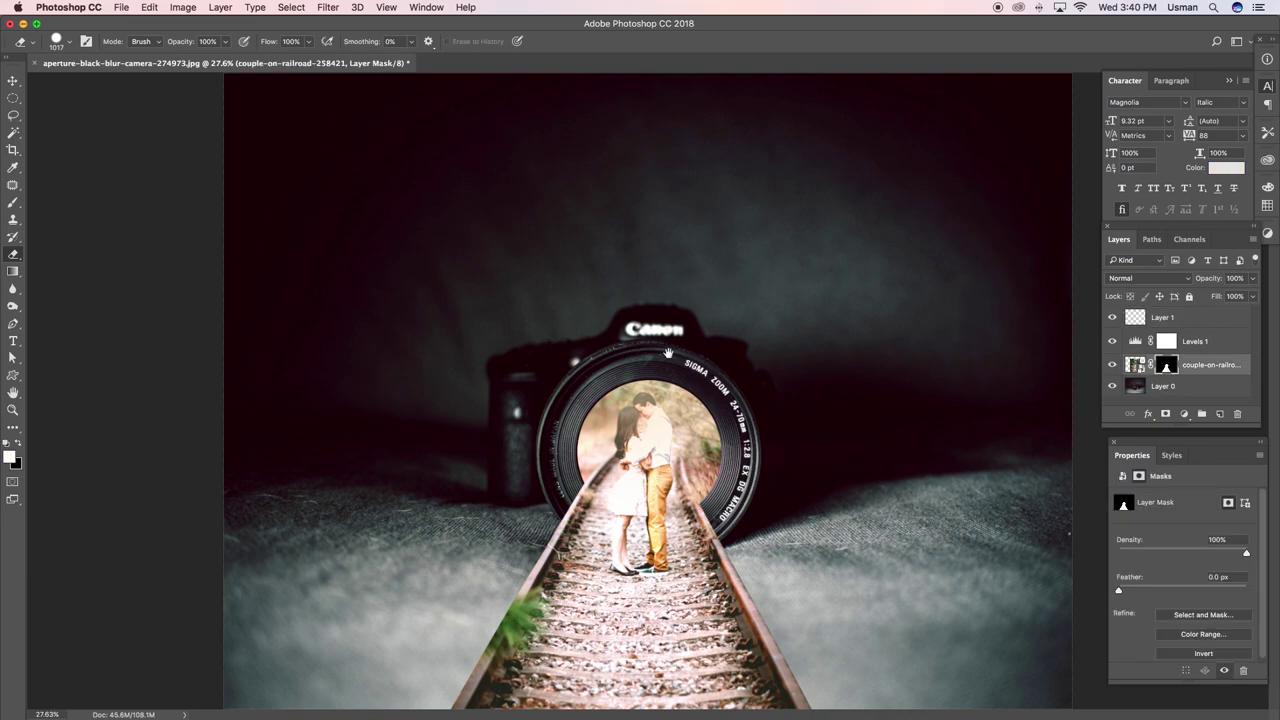
{"action": "key", "text": "f"}
{"action": "left_click_drag", "start_coordinate": [581, 414], "coordinate": [477, 414]}
{"action": "scroll", "coordinate": [578, 400], "scroll_direction": "down", "scroll_amount": 1}
{"action": "scroll", "coordinate": [578, 400], "scroll_direction": "up", "scroll_amount": 3}
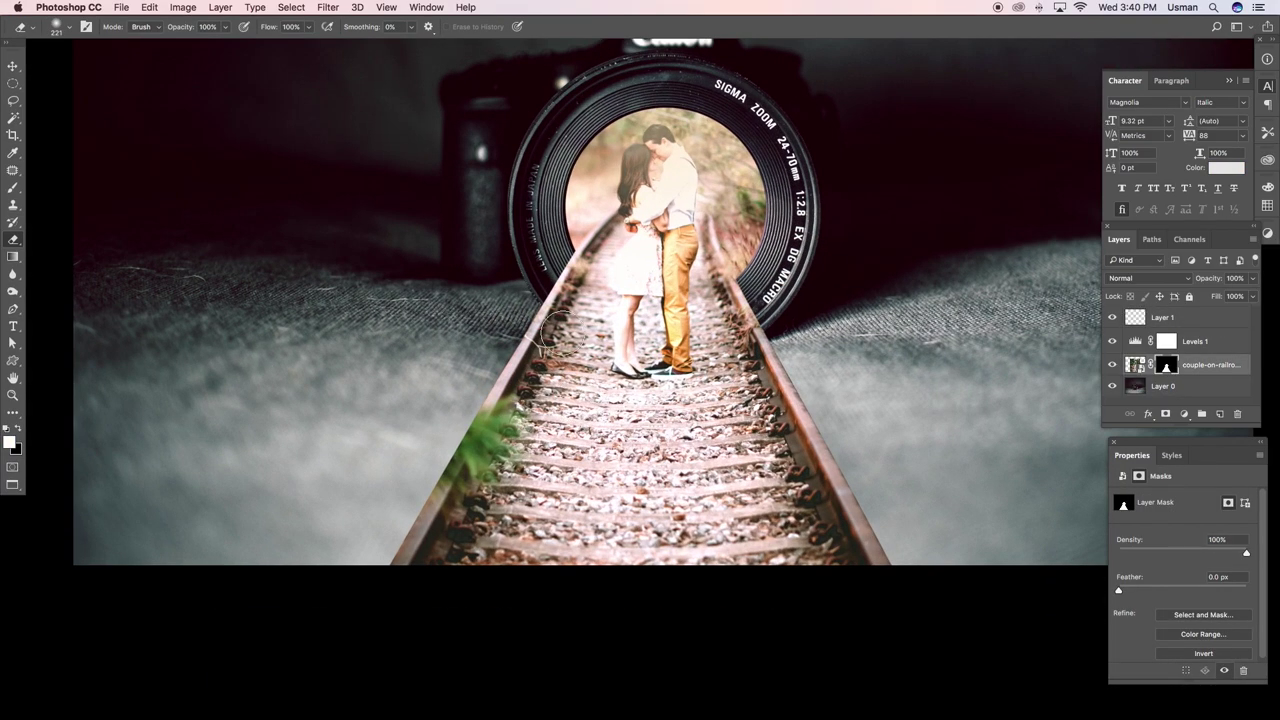
{"action": "key", "text": "x"}
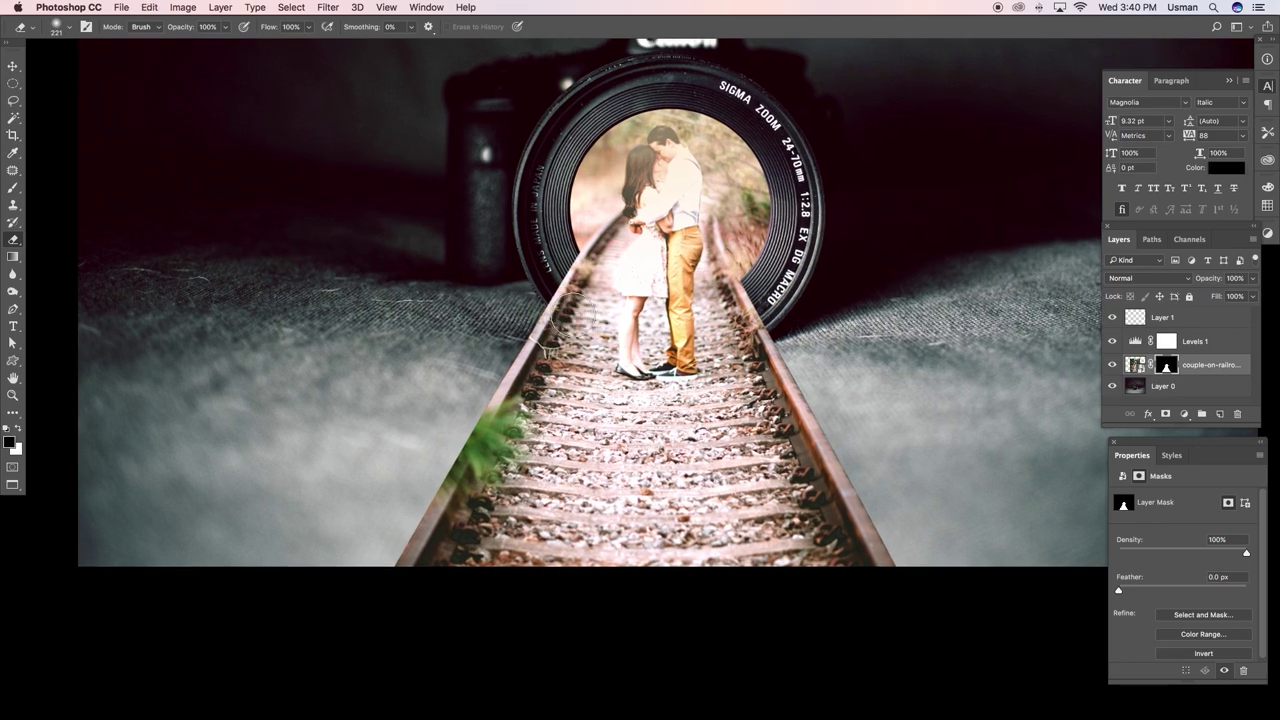
{"action": "left_click_drag", "start_coordinate": [412, 583], "coordinate": [505, 434]}
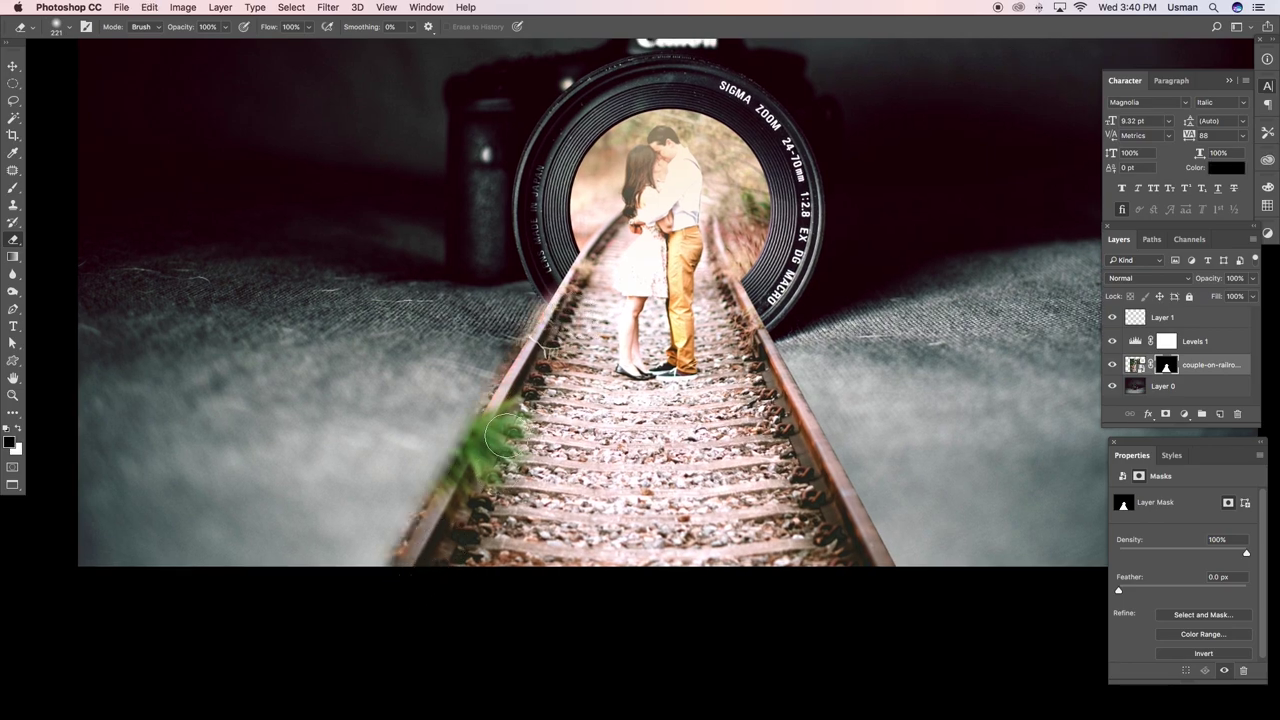
Redo the rail blending with a larger brush, compare before and after, then zoom out.
{"action": "key", "text": "ctrl+z"}
{"action": "type", "text": "20"}
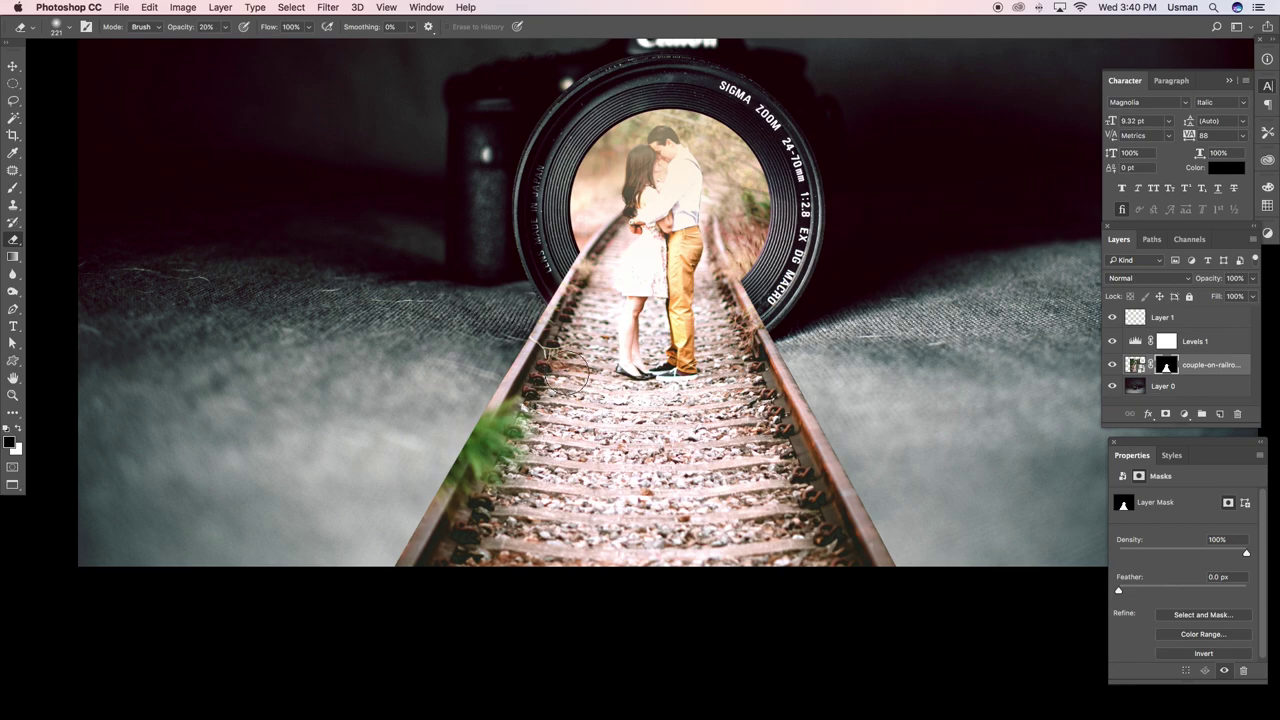
{"action": "left_click_drag", "start_coordinate": [590, 375], "coordinate": [585, 330]}
{"action": "key", "text": "ctrl+alt+z"}
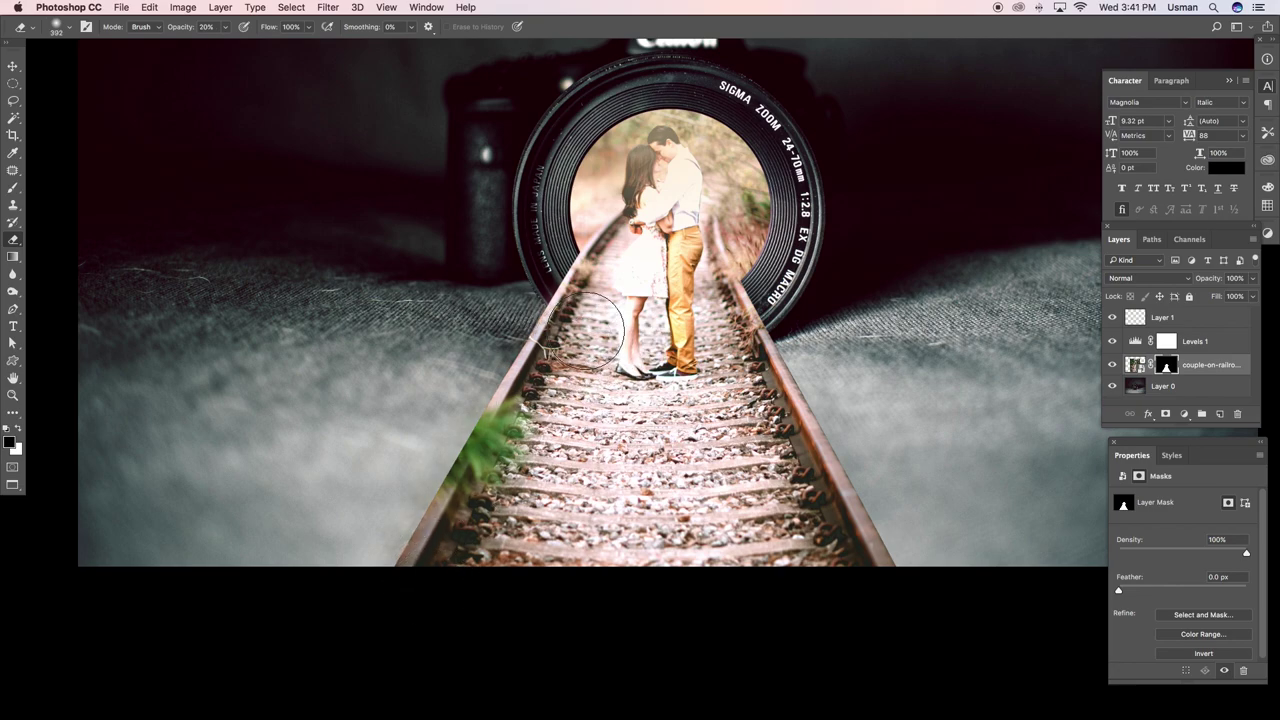
{"action": "key", "text": "ctrl+alt+z"}
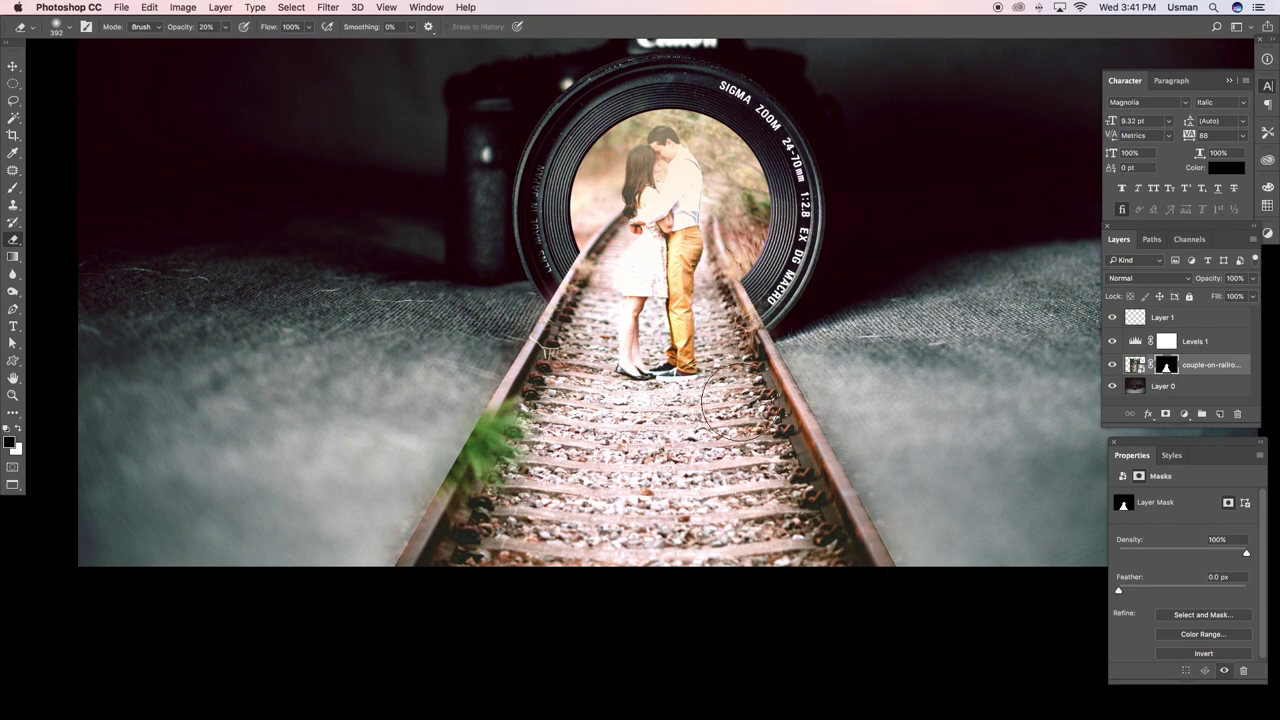
{"action": "key", "text": "ctrl+minus"}
{"action": "key", "text": "ctrl+minus"}
{"action": "key", "text": "ctrl+minus"}
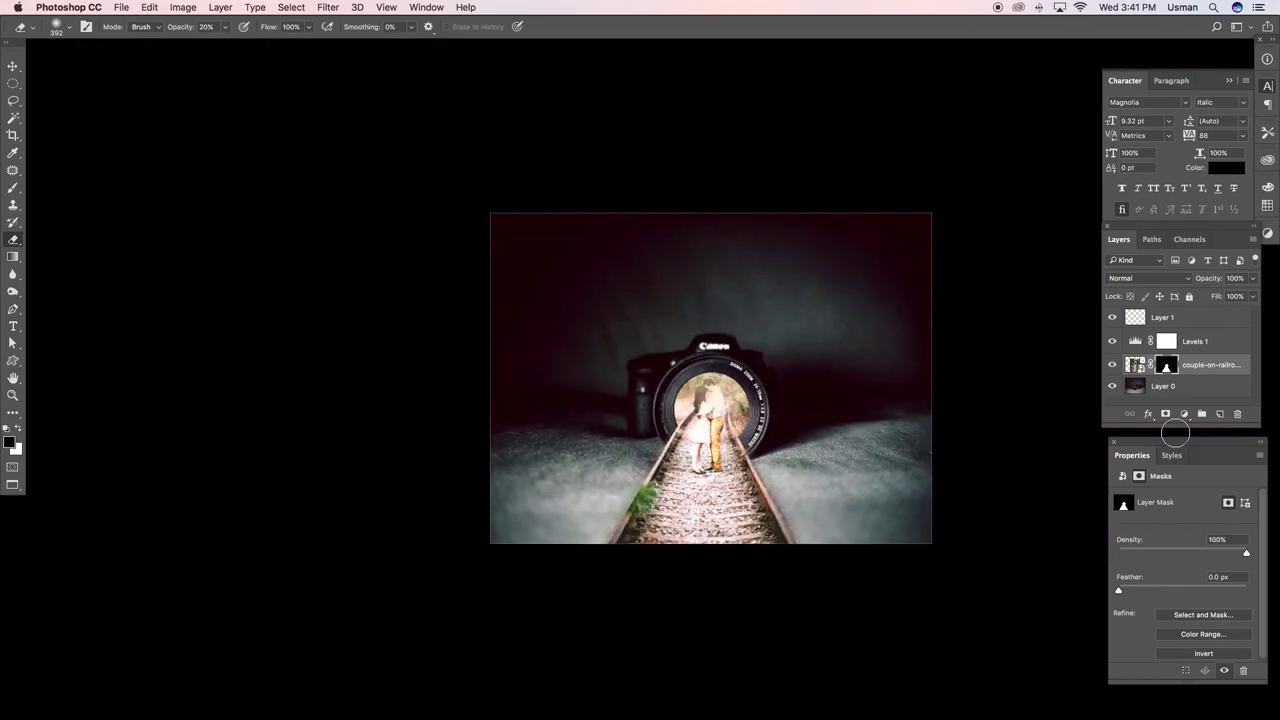
Add Layer 2 above Layer 1 and set up a huge soft brush with black foreground.
{"action": "left_click", "coordinate": [1187, 320]}
{"action": "left_click", "coordinate": [1222, 417]}
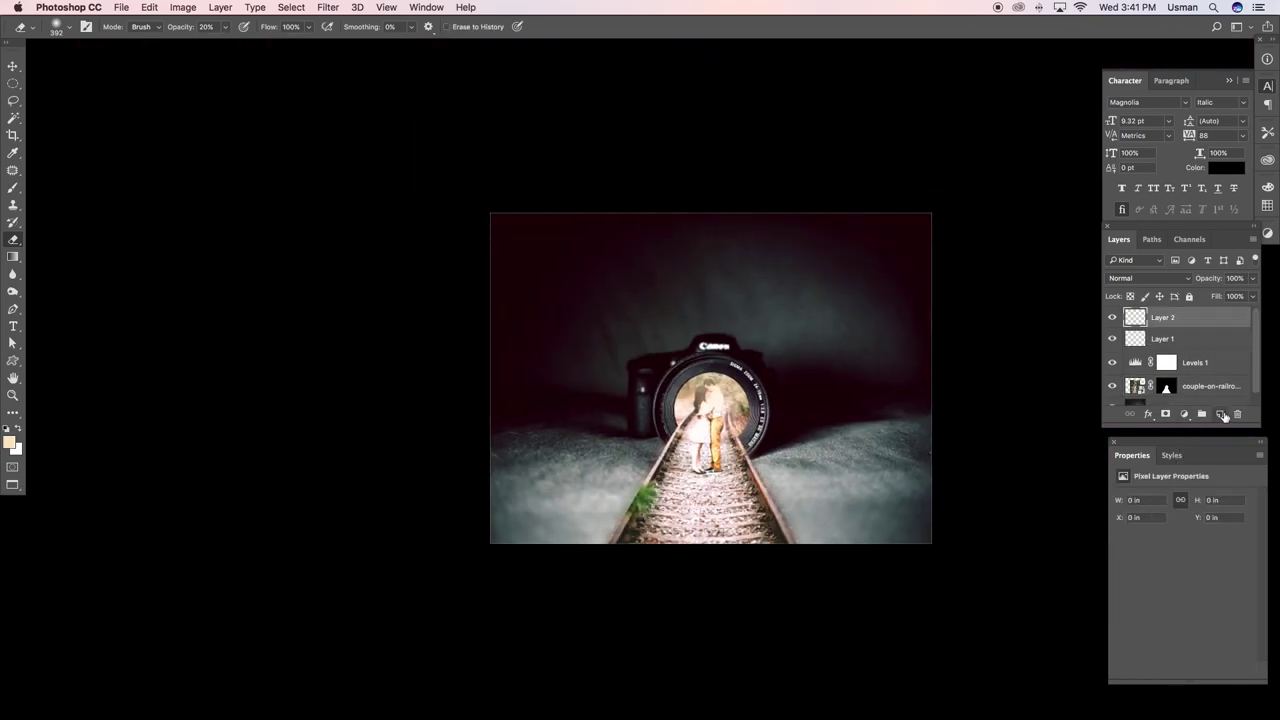
{"action": "key", "text": "b"}
{"action": "left_click_drag", "start_coordinate": [786, 414], "coordinate": [883, 464]}
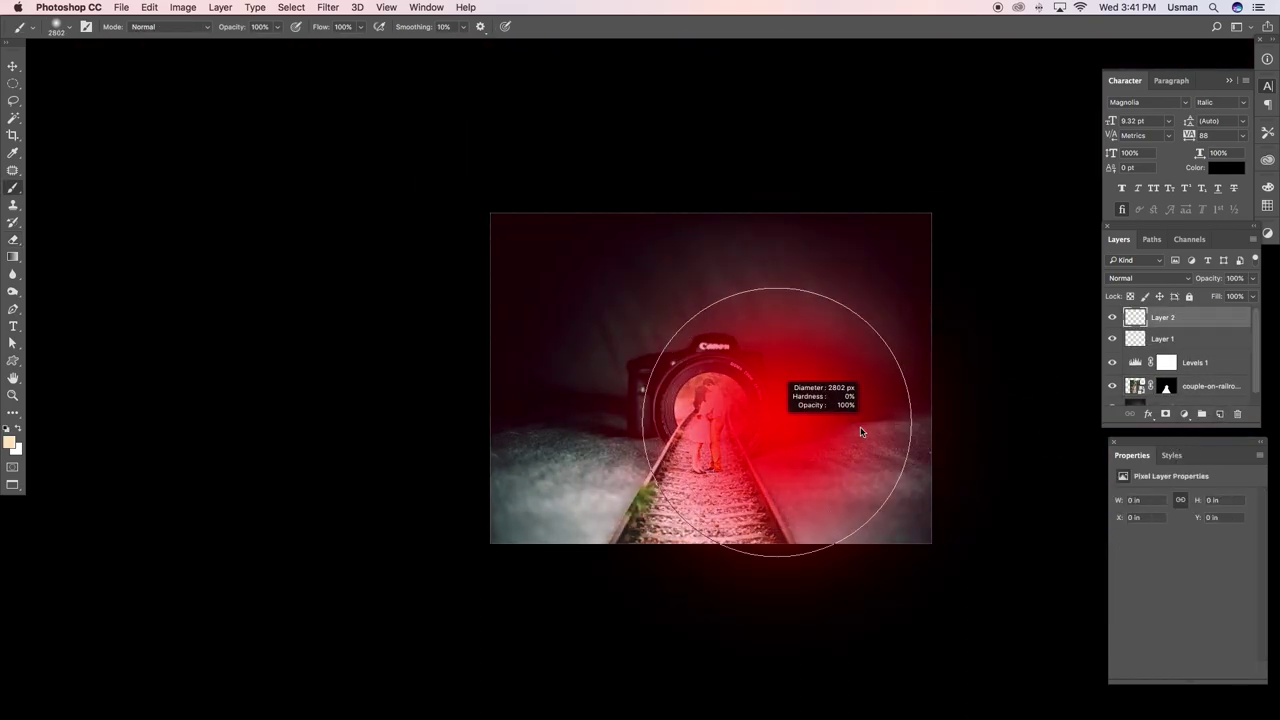
{"action": "scroll", "coordinate": [900, 470], "scroll_direction": "up", "scroll_amount": 3}
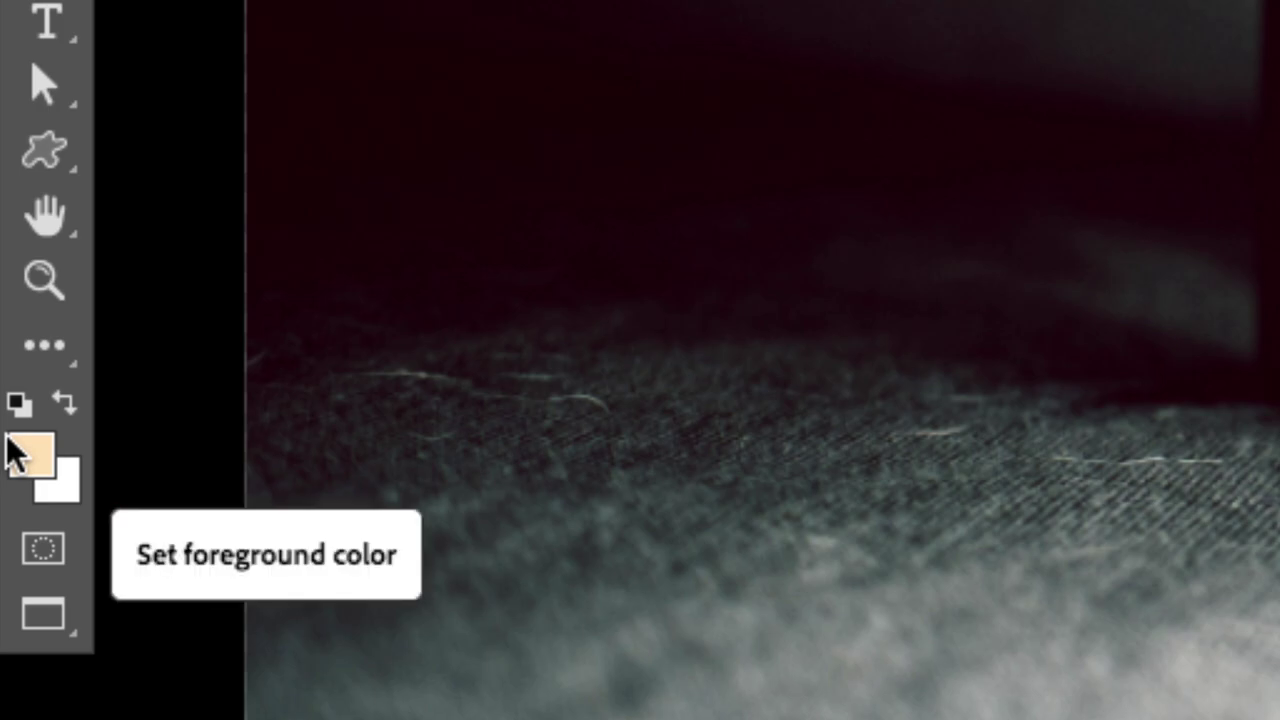
{"action": "key", "text": "x"}
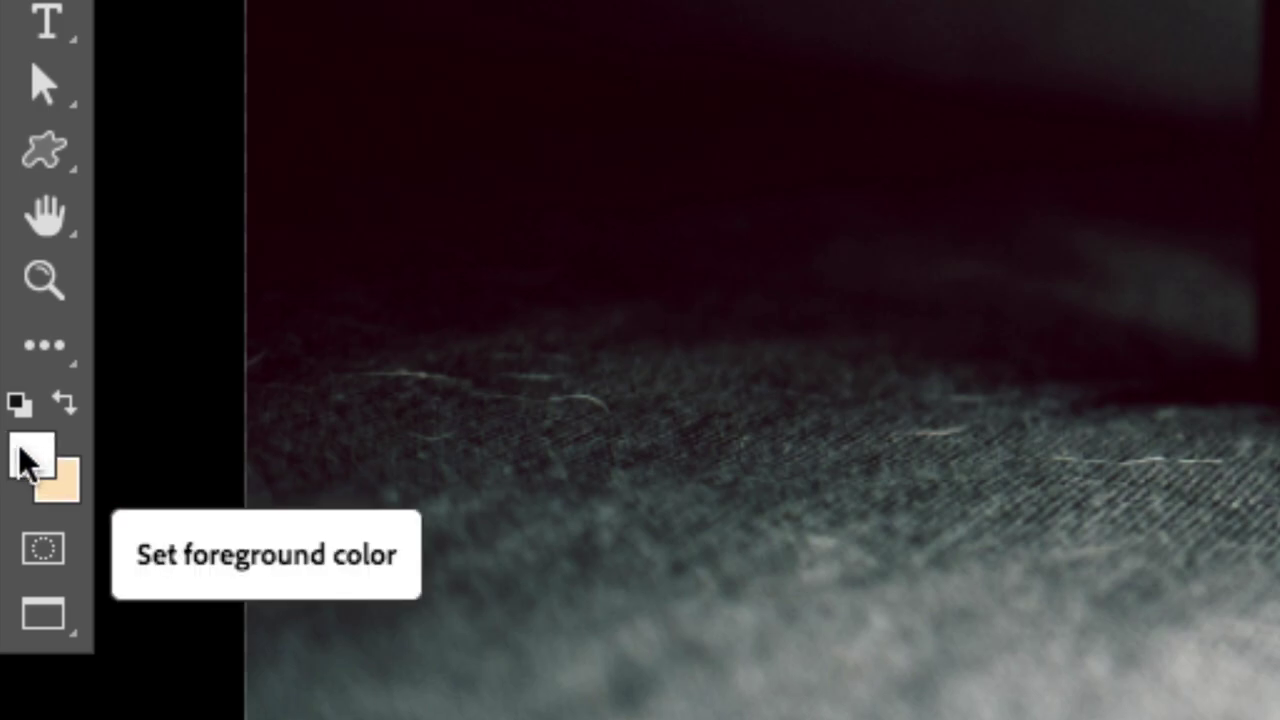
{"action": "key", "text": "x"}
{"action": "key", "text": "x"}
{"action": "key", "text": "d"}
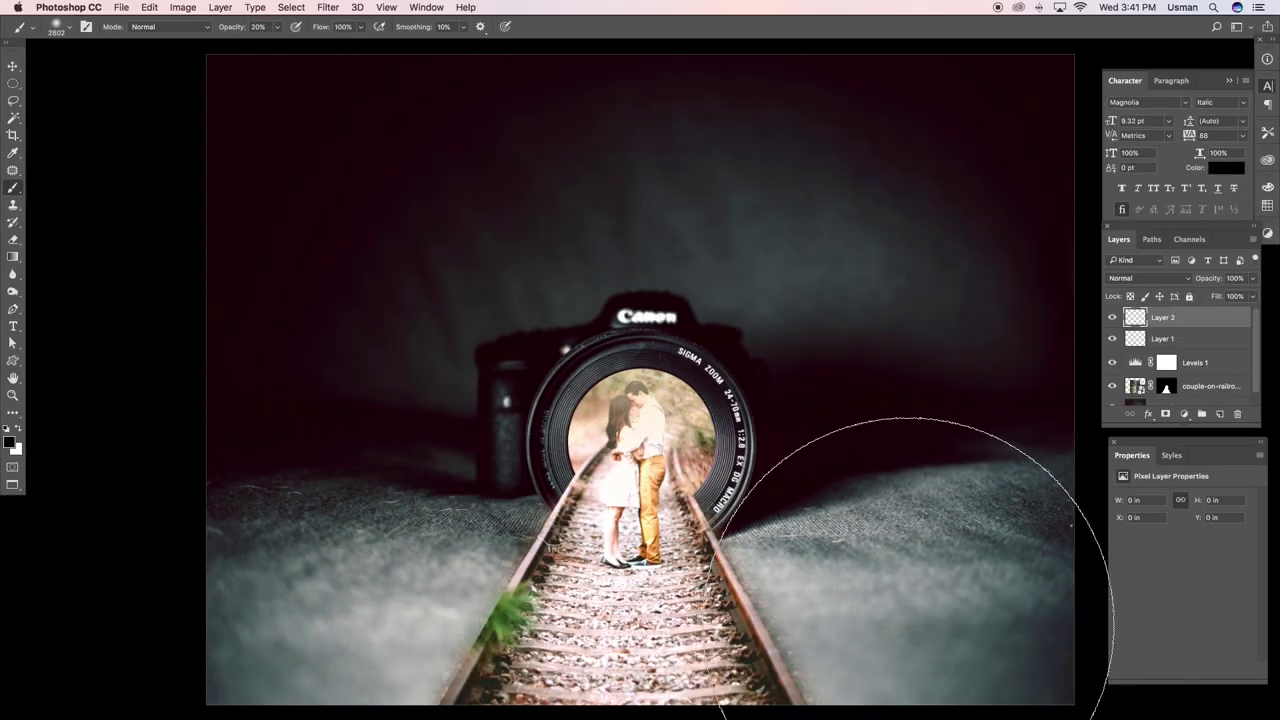
Faintly darken the fabric floor on the right and left sides of the track.
{"action": "left_click_drag", "start_coordinate": [929, 622], "coordinate": [971, 628]}
{"action": "scroll", "coordinate": [940, 610], "scroll_direction": "right", "scroll_amount": 2}
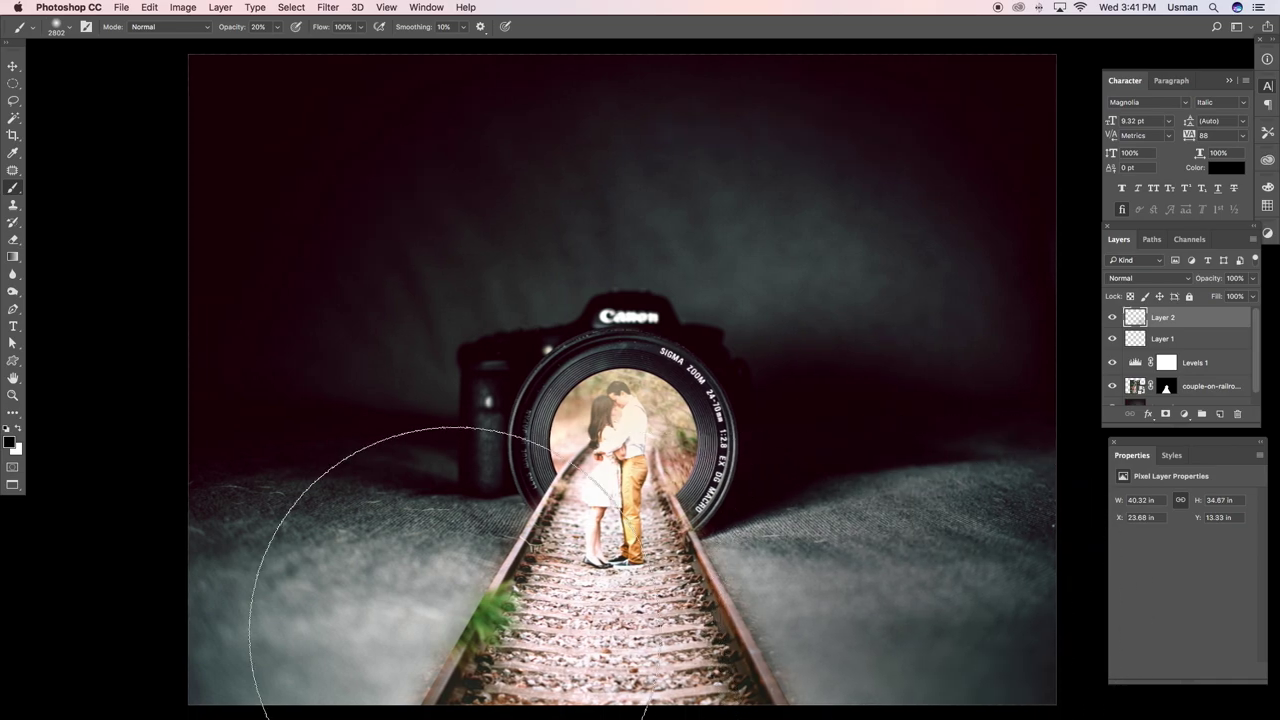
{"action": "left_click", "coordinate": [365, 622]}
{"action": "left_click", "coordinate": [359, 632]}
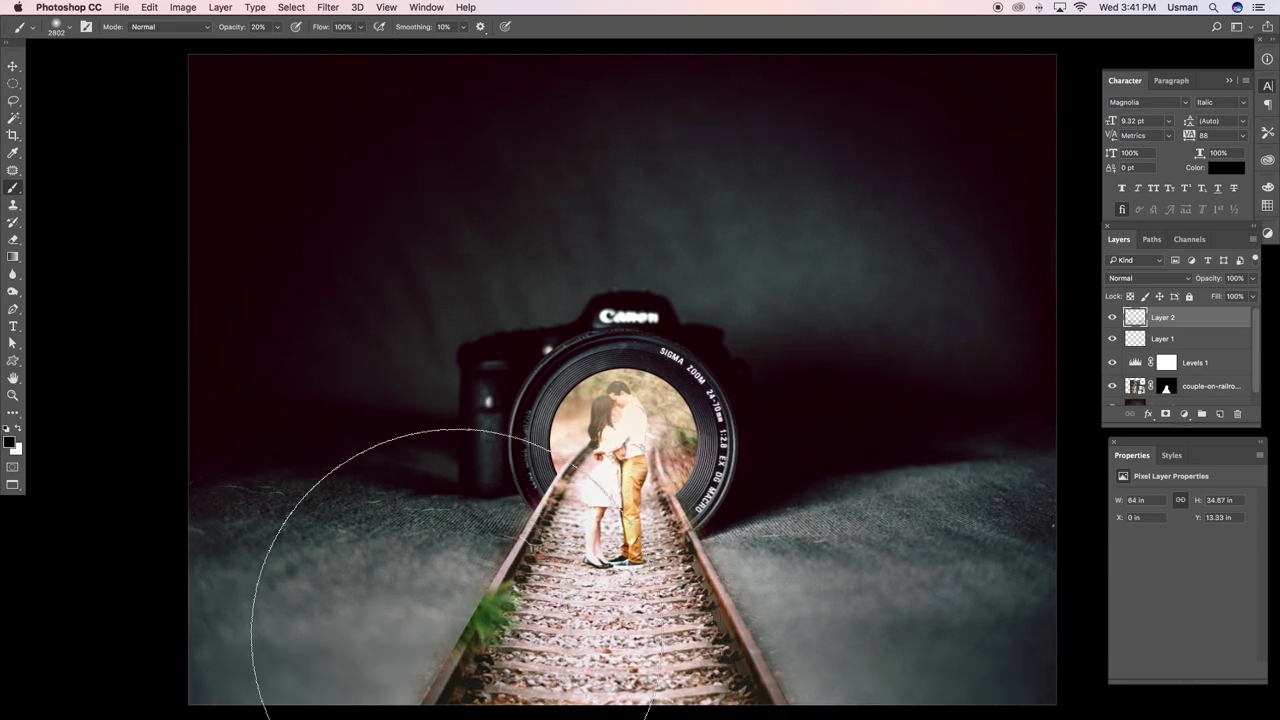
{"action": "left_click", "coordinate": [945, 667]}
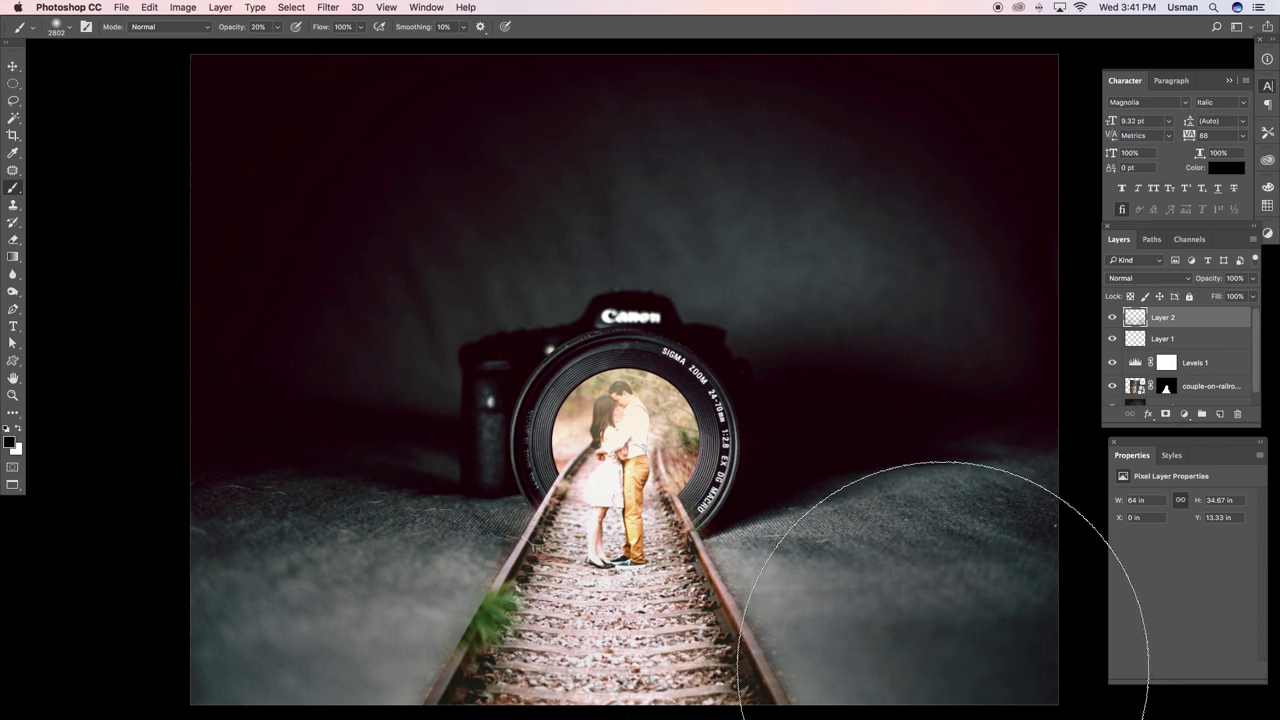
{"action": "left_click", "coordinate": [340, 620]}
Darken the bottom of the railway tracks with repeated dabs, then add empty Layer 3.
{"action": "scroll", "coordinate": [400, 583], "scroll_direction": "down", "scroll_amount": 3}
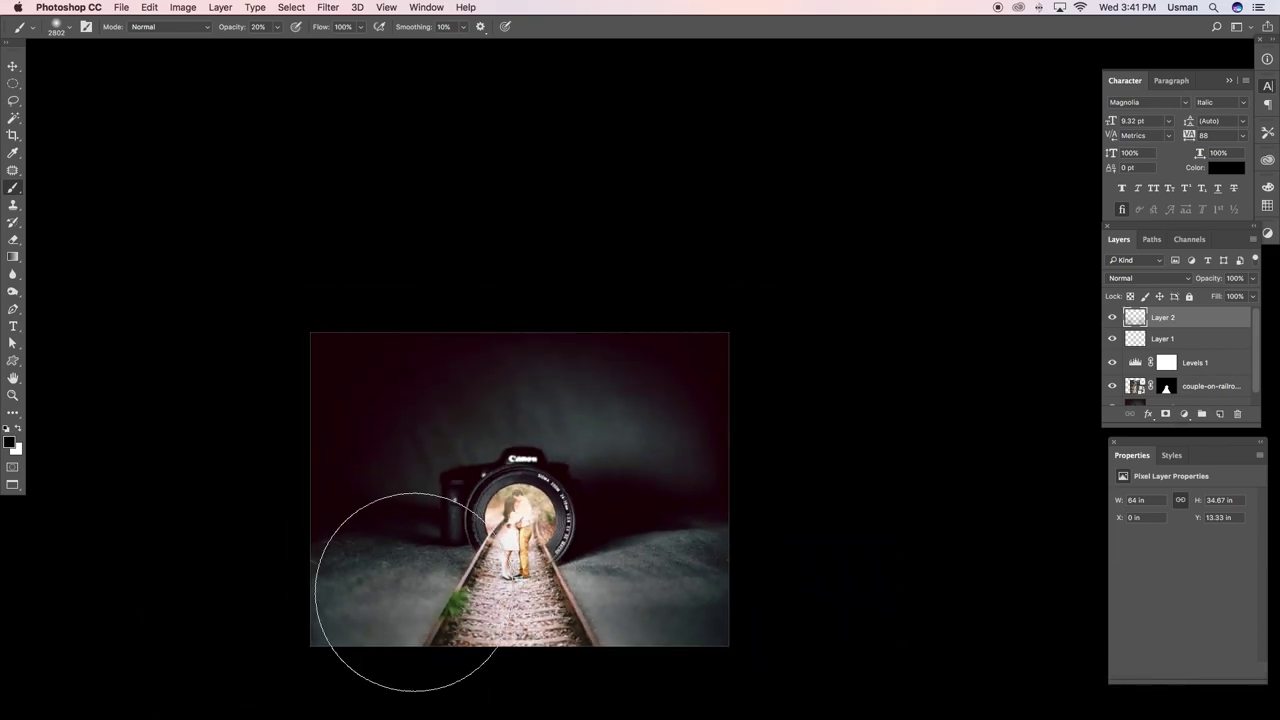
{"action": "left_click", "coordinate": [511, 687]}
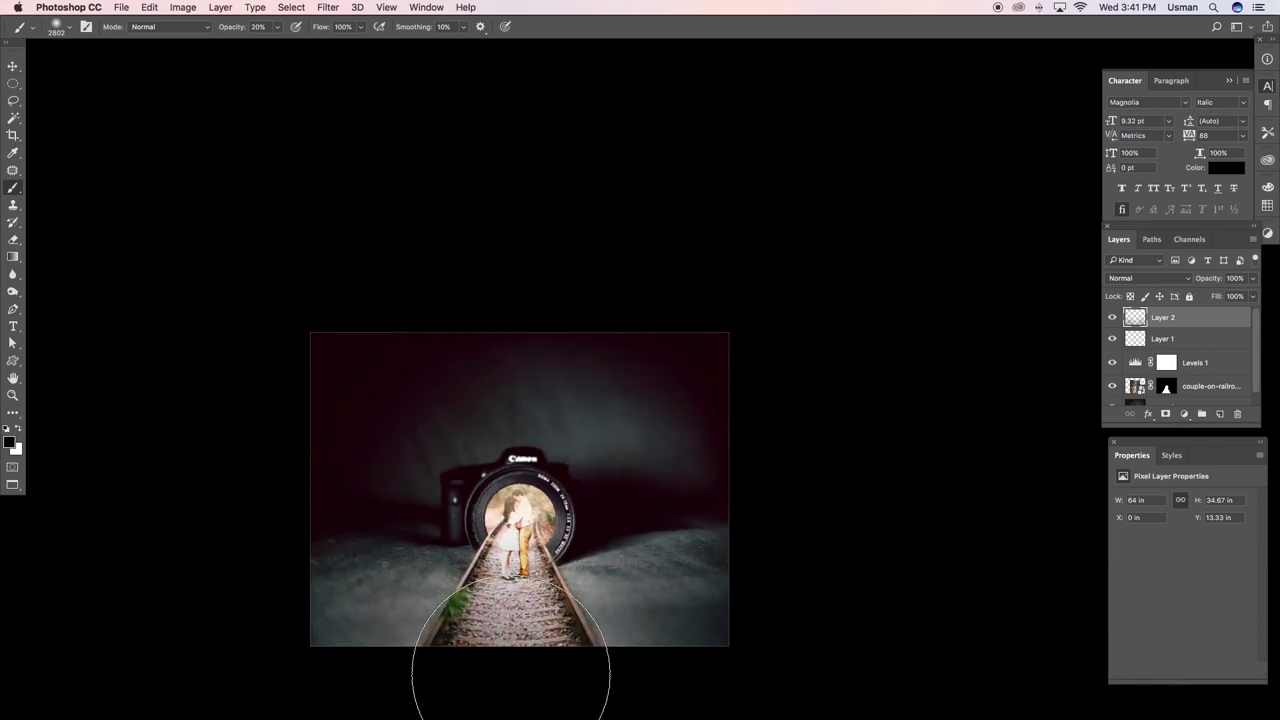
{"action": "left_click", "coordinate": [511, 687]}
{"action": "left_click", "coordinate": [511, 687]}
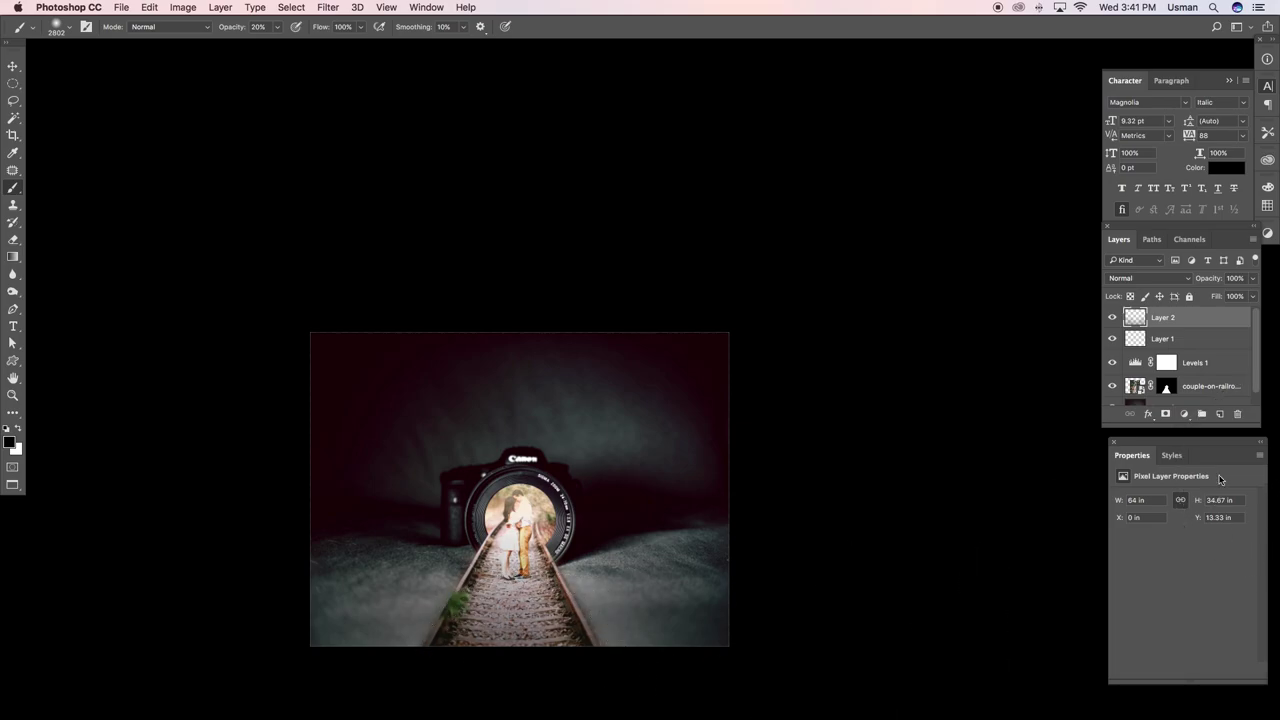
{"action": "left_click", "coordinate": [1221, 414]}
{"action": "key", "text": "g"}
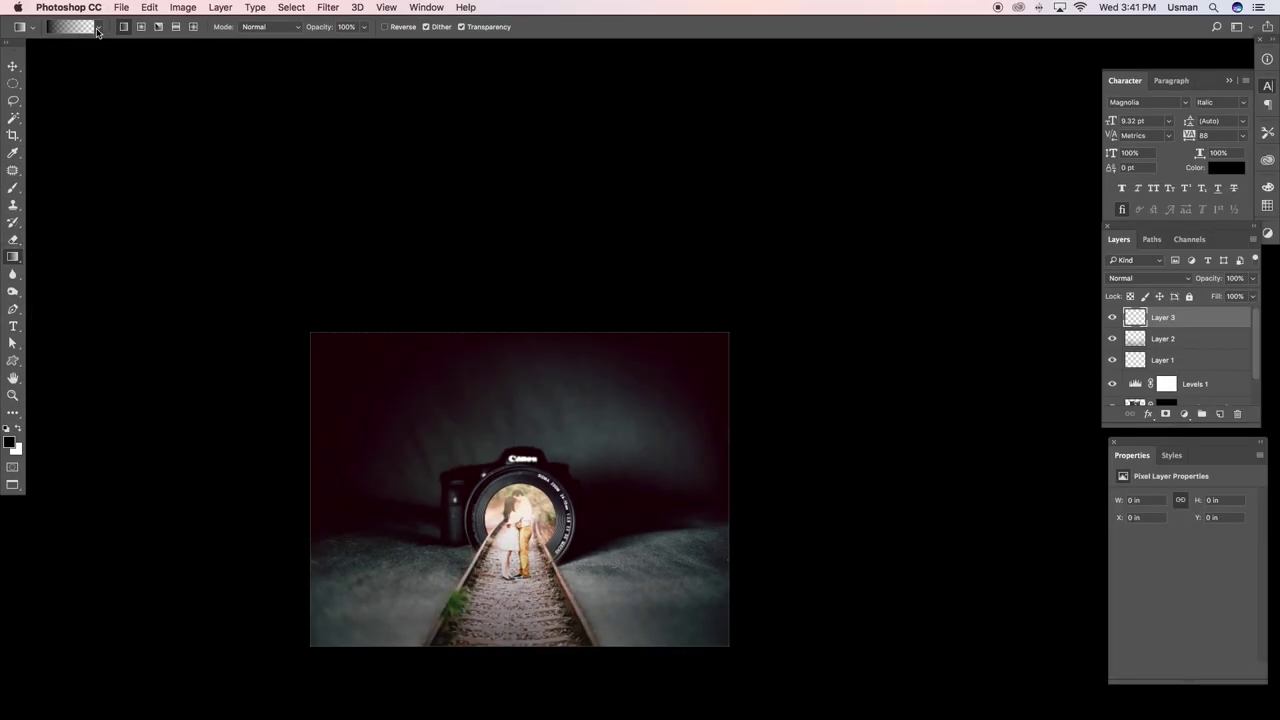
Draw a Black-to-Transparent gradient on Layer 3 rising from the image's bottom edge.
{"action": "left_click", "coordinate": [97, 30]}
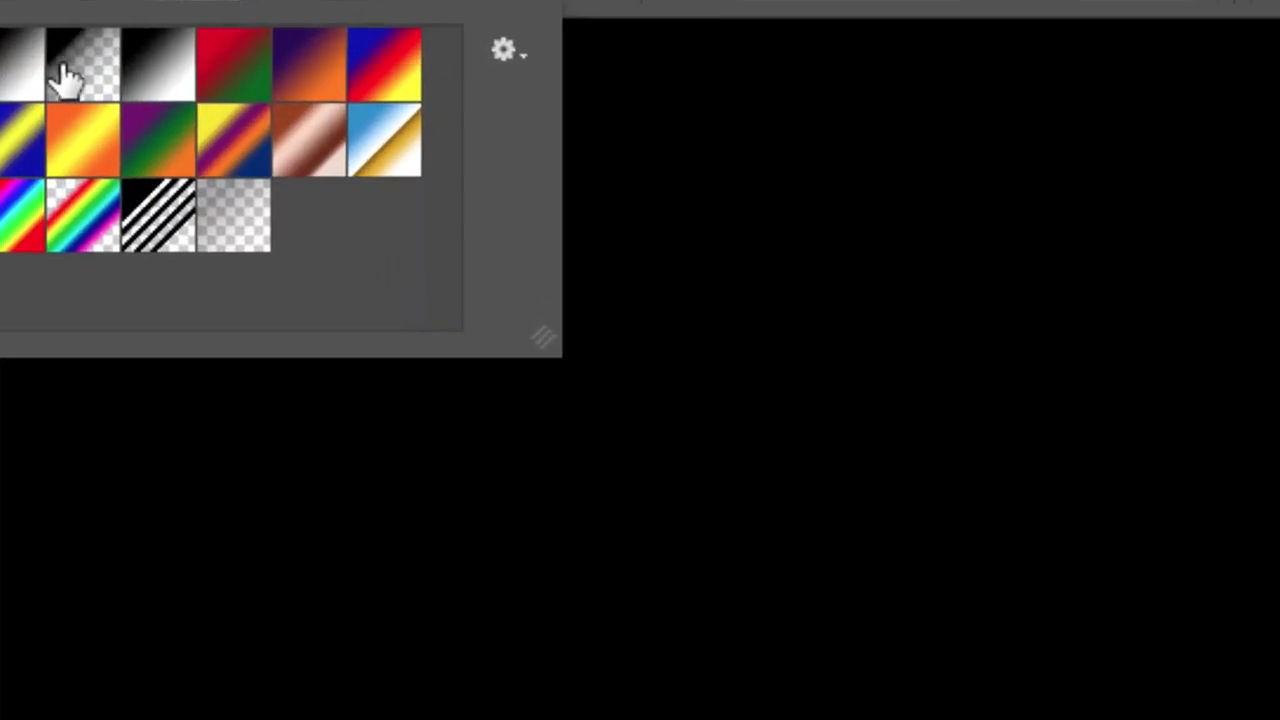
{"action": "left_click", "coordinate": [45, 55]}
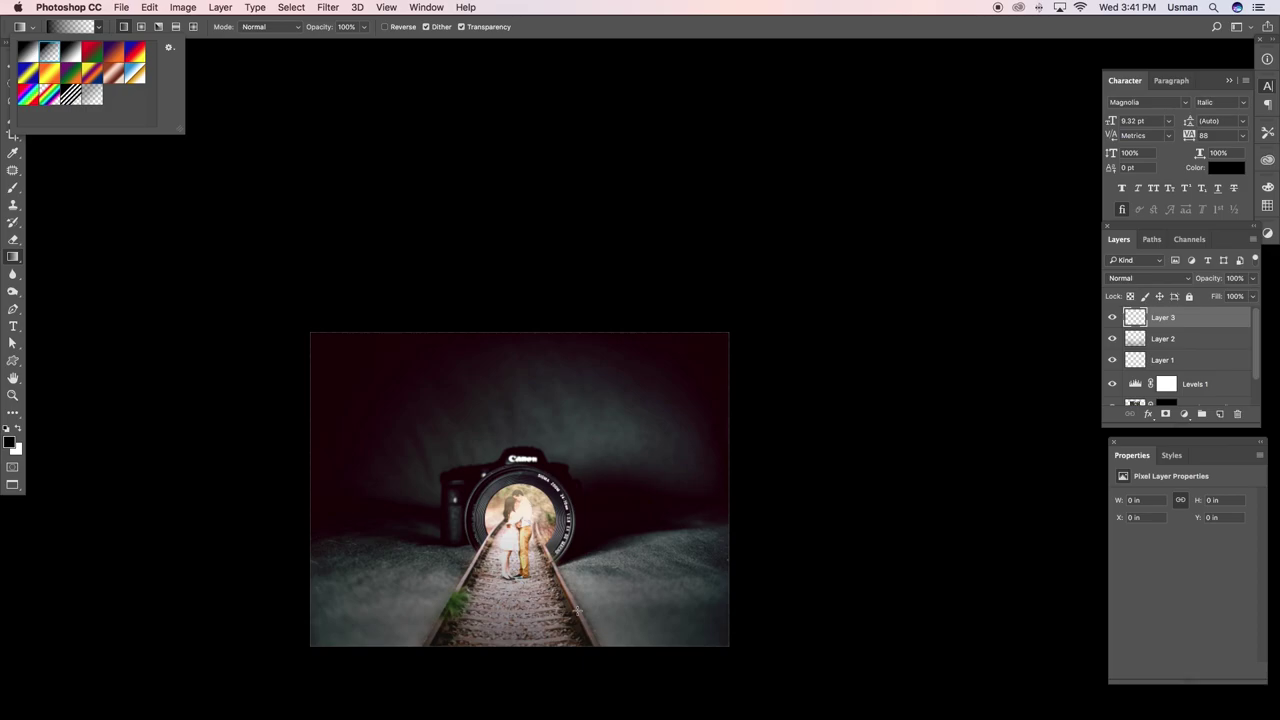
{"action": "left_click", "coordinate": [577, 610]}
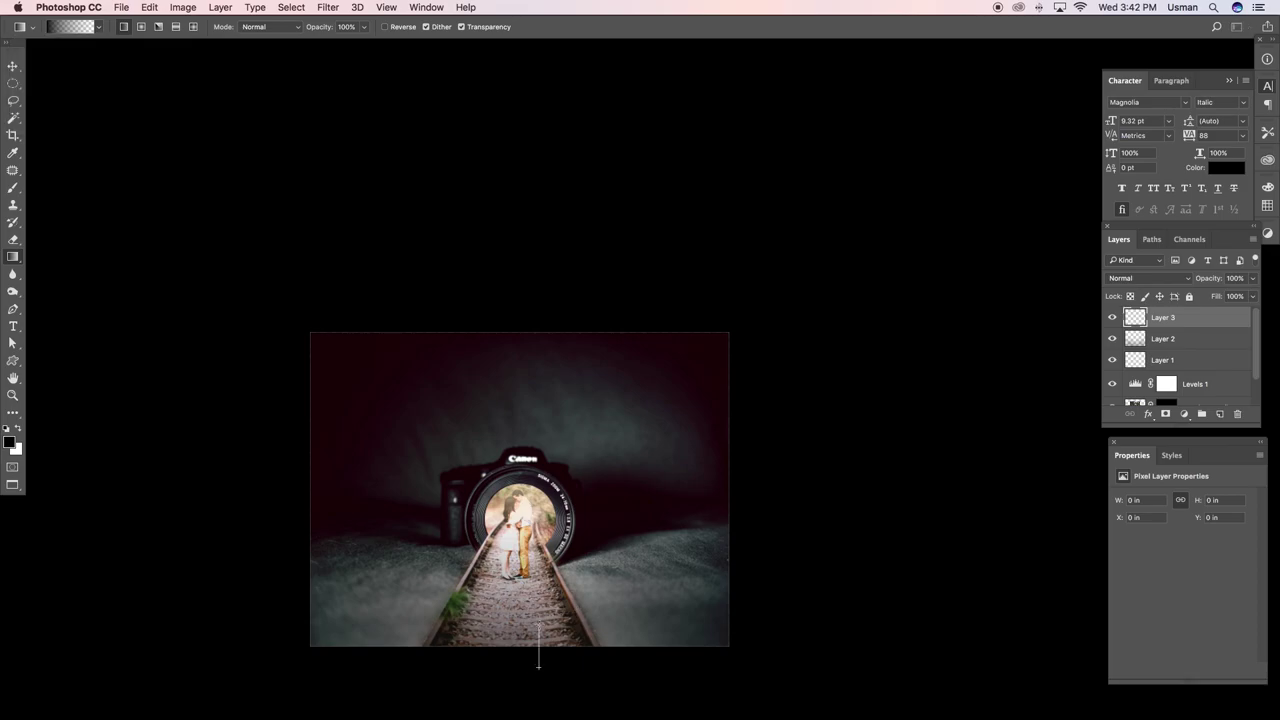
{"action": "mouse_move", "coordinate": [538, 622]}
{"action": "left_mouse_down"}
{"action": "mouse_move", "coordinate": [538, 668]}
{"action": "mouse_move", "coordinate": [435, 498]}
{"action": "left_mouse_up"}
{"action": "key", "text": "super+0"}
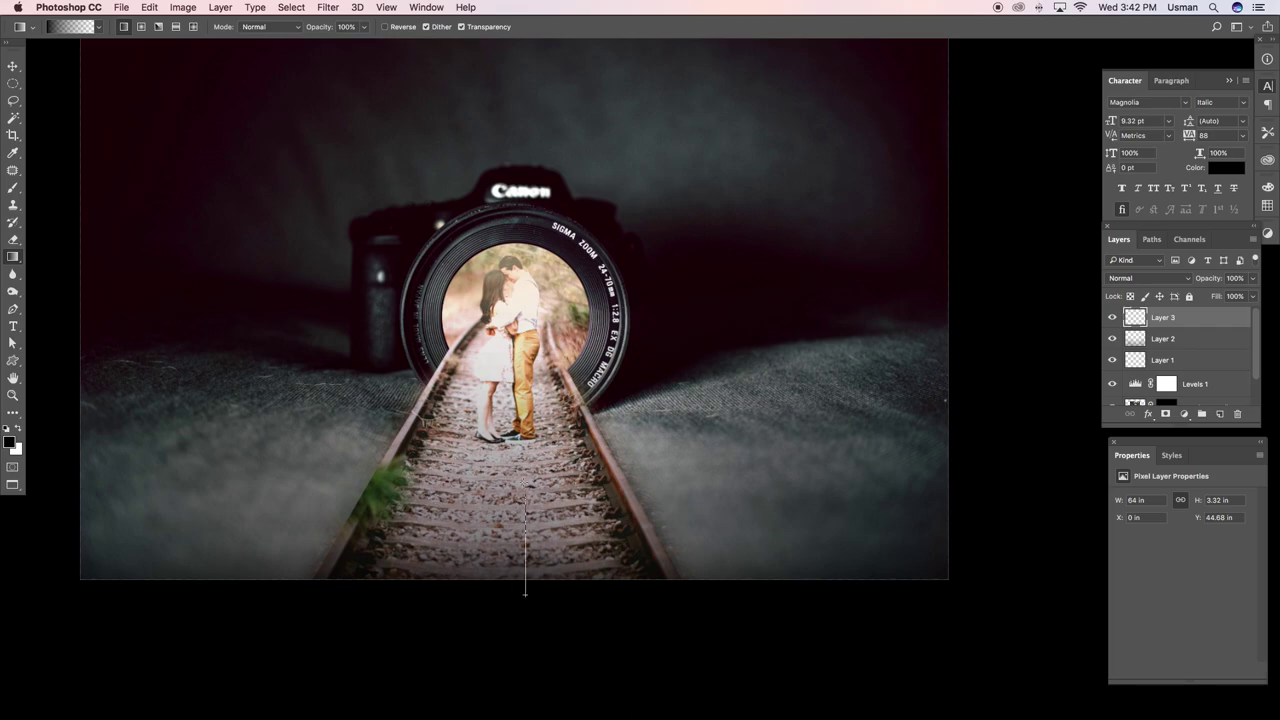
{"action": "left_click_drag", "start_coordinate": [523, 418], "coordinate": [523, 420]}
Set the Layer 3 shadow gradient to 50% opacity and Multiply blend mode.
{"action": "key", "text": "v"}
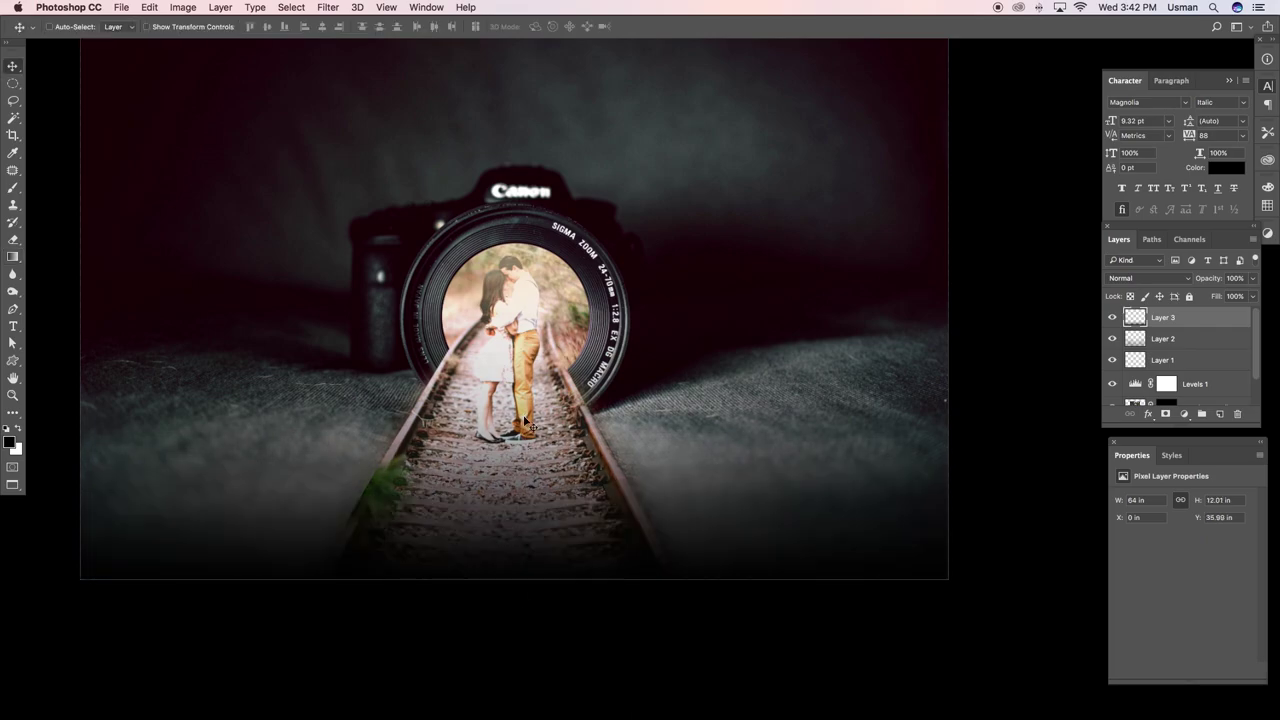
{"action": "key", "text": "5"}
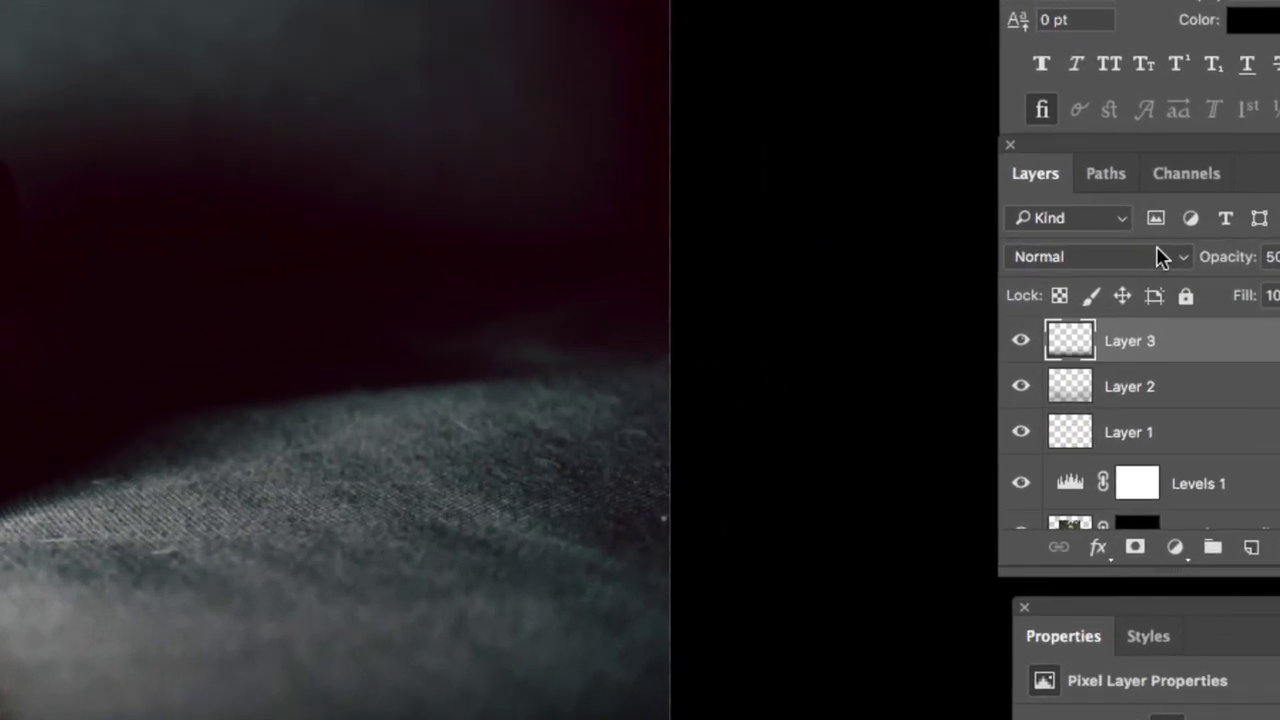
{"action": "left_click", "coordinate": [1175, 278]}
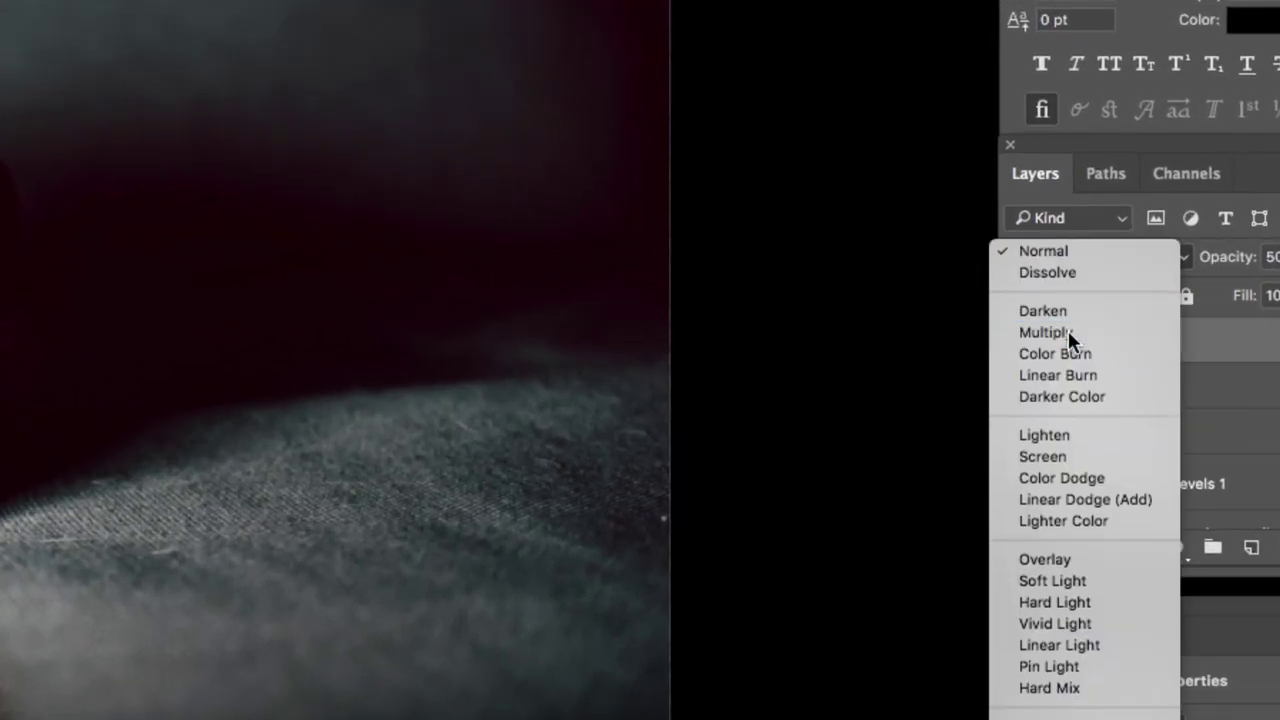
{"action": "left_click", "coordinate": [1068, 332]}
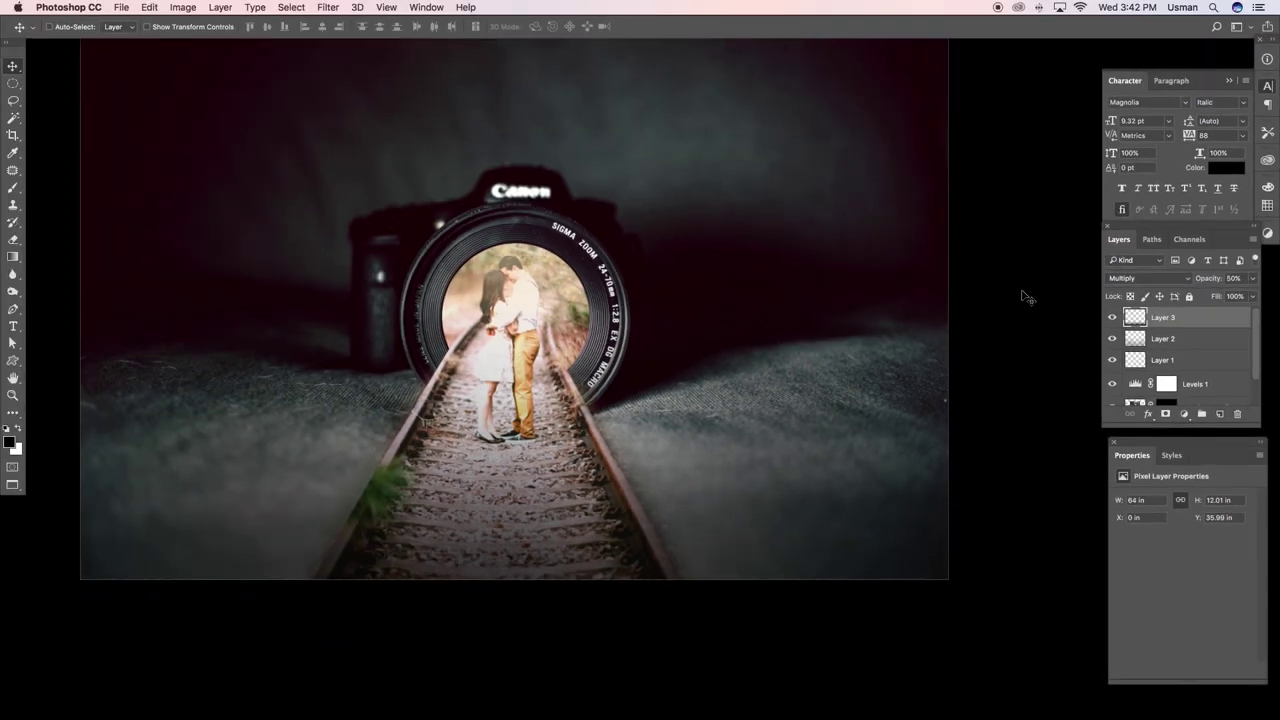
{"action": "scroll", "coordinate": [1028, 297], "scroll_direction": "up", "scroll_amount": 3}
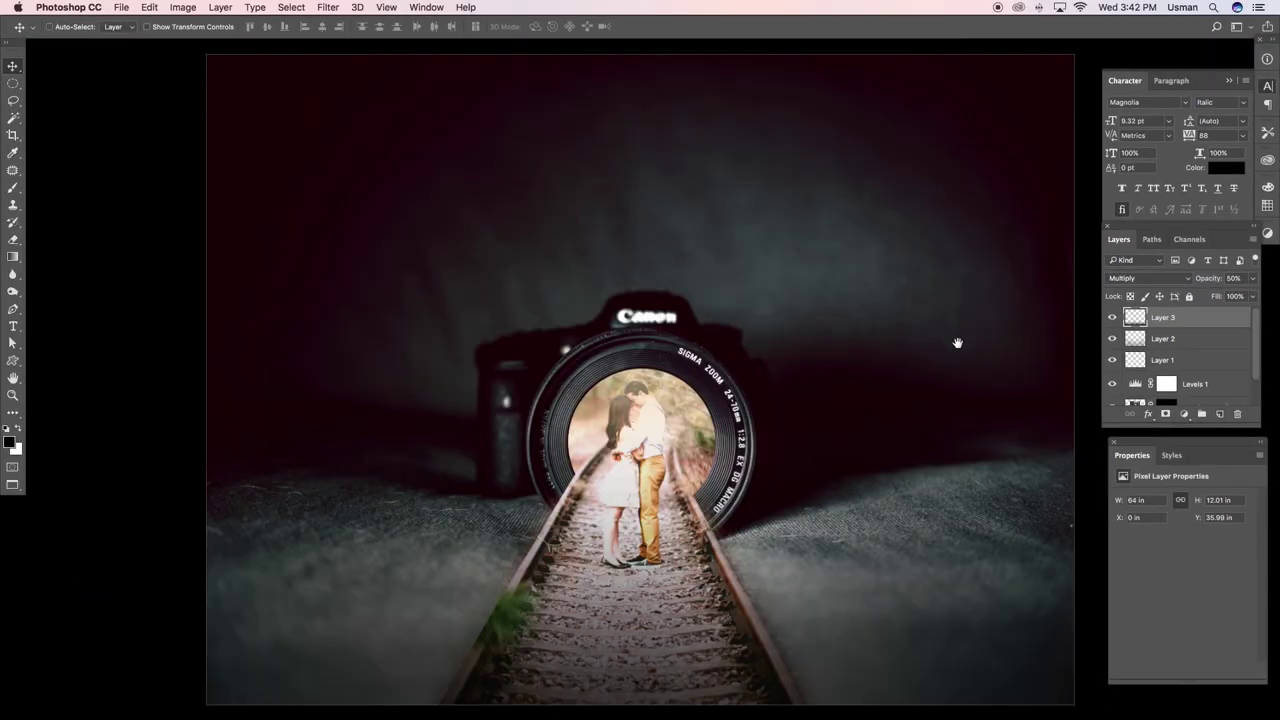